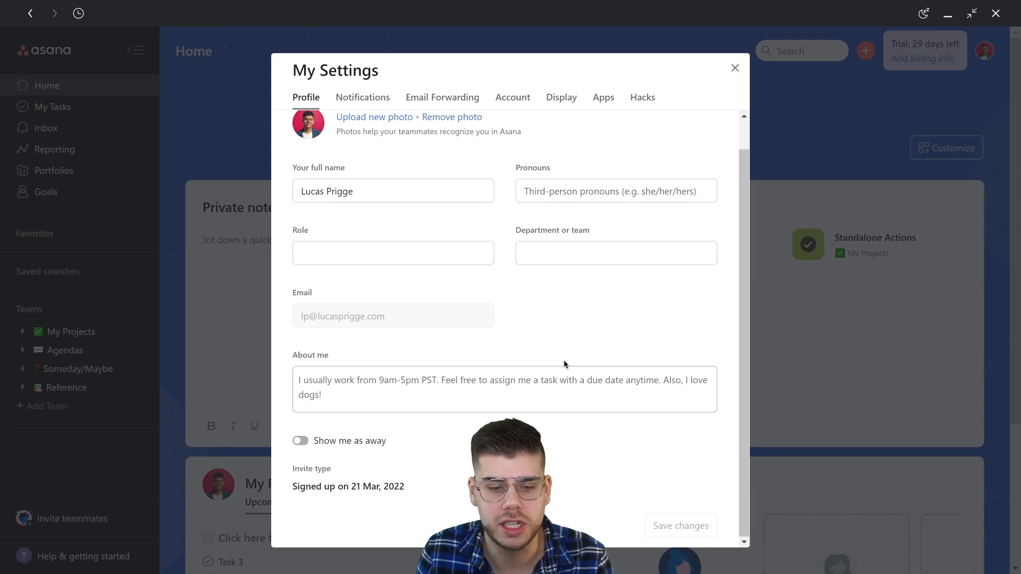
# - Review the notification settings, covering do not disturb, email, desktop and project notifications
pyautogui.click(374, 96)
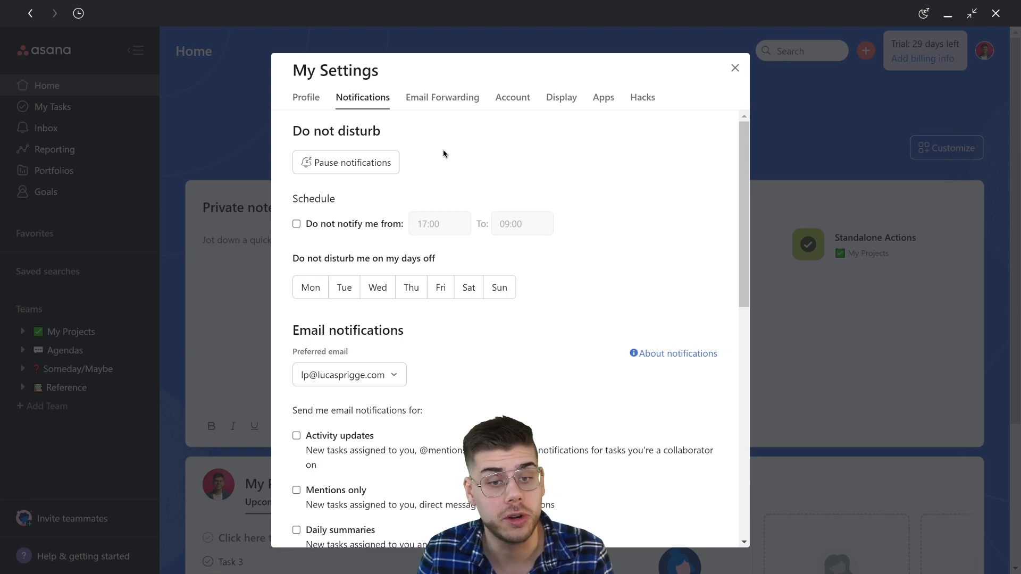
pyautogui.scroll(-3, 444, 155)
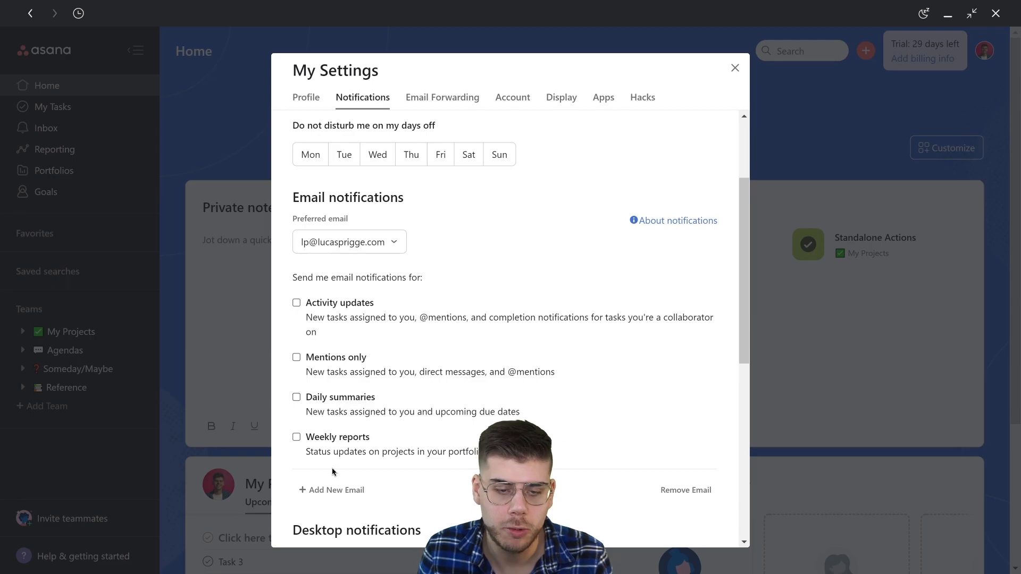
pyautogui.scroll(-8, 405, 396)
pyautogui.scroll(-1, 405, 397)
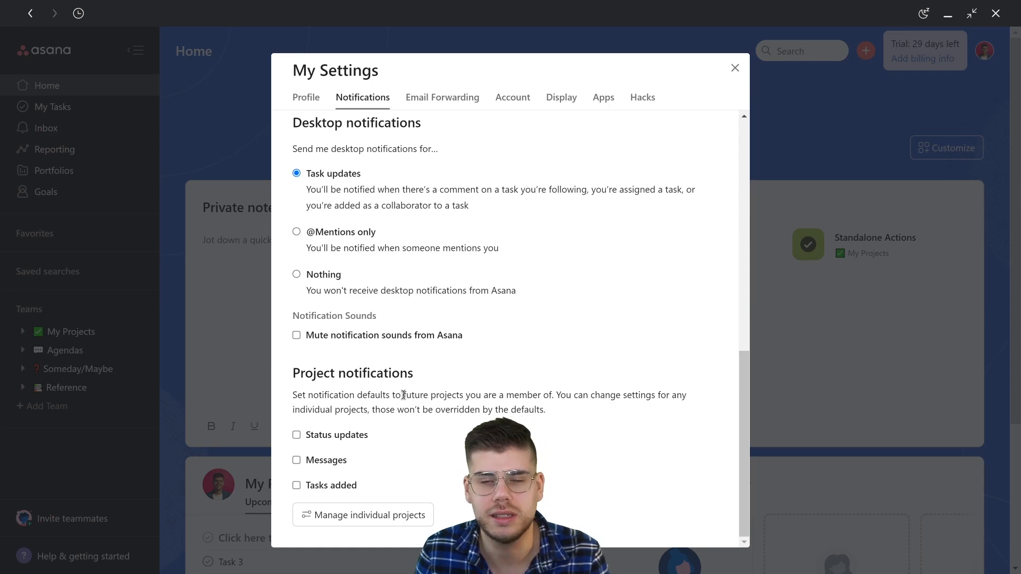
pyautogui.scroll(15, 391, 367)
# - Examine the email forwarding settings with the task-creation address, plus the account and display settings
pyautogui.click(424, 102)
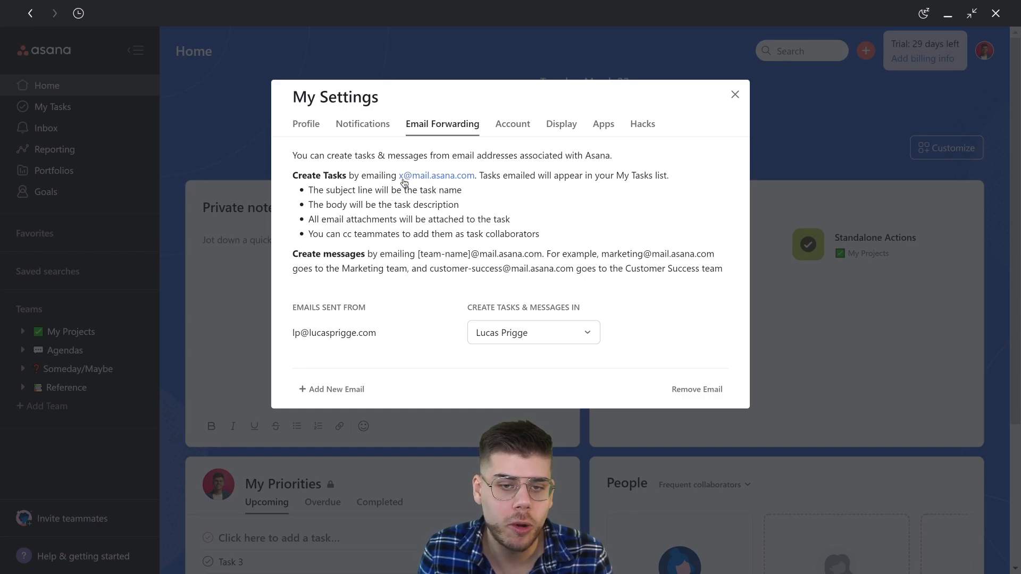
pyautogui.moveTo(396, 176); pyautogui.dragTo(475, 176)
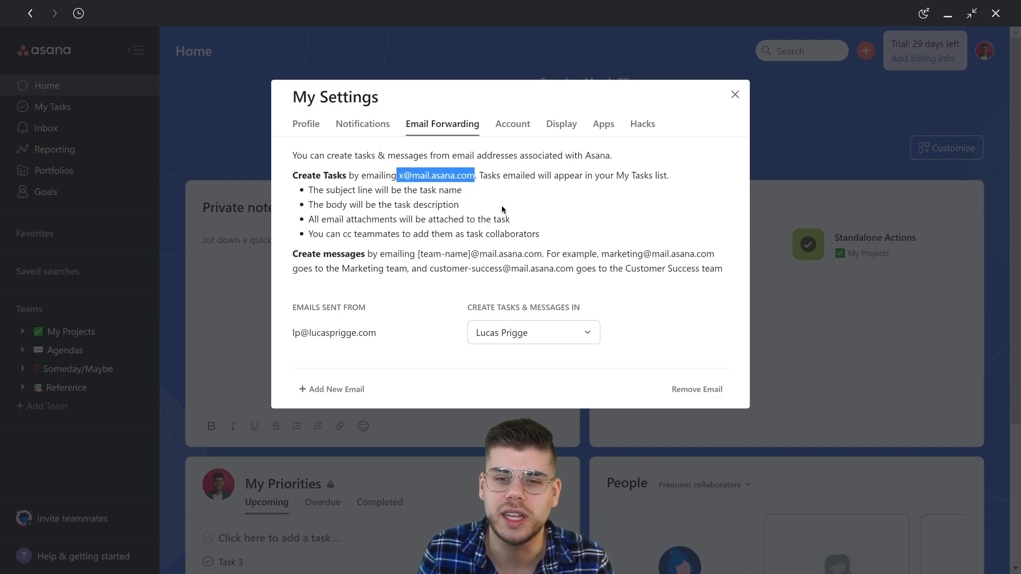
pyautogui.click(513, 128)
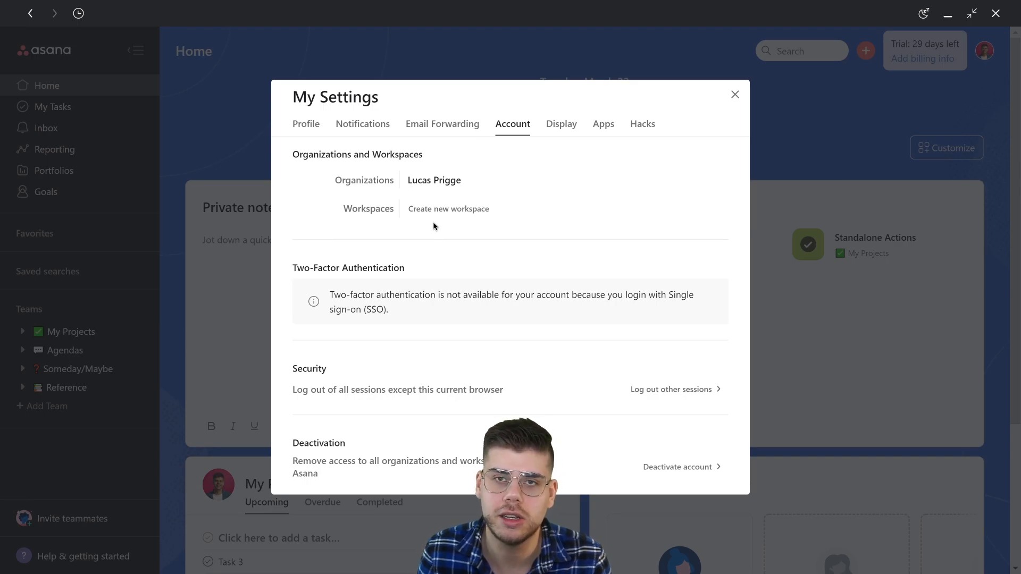
pyautogui.click(573, 126)
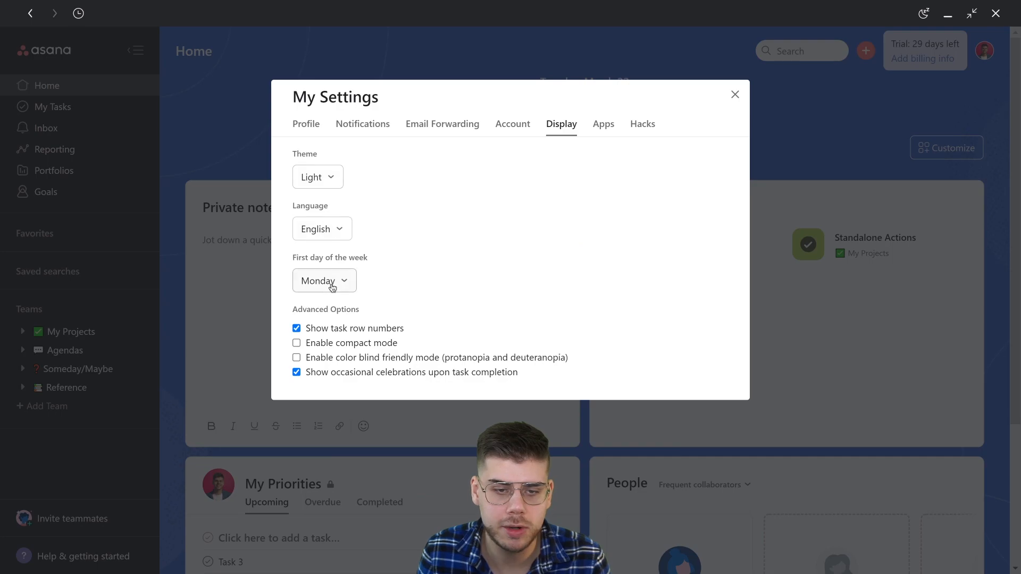
# - Examine the authorized apps Gmail Add-on and Flowsana and the experimental Hacks, and close the settings
pyautogui.click(606, 130)
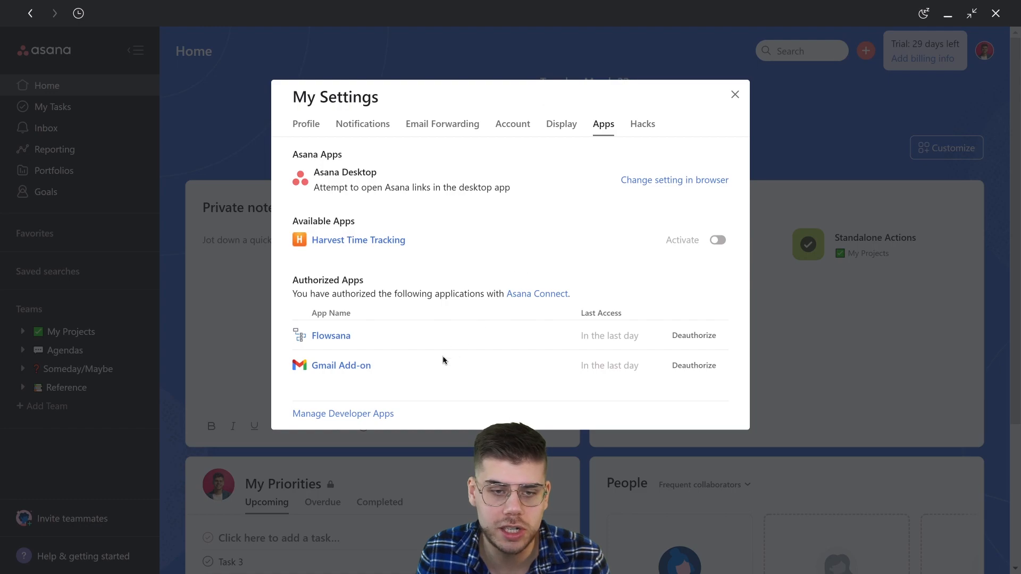
pyautogui.moveTo(372, 366); pyautogui.dragTo(314, 368)
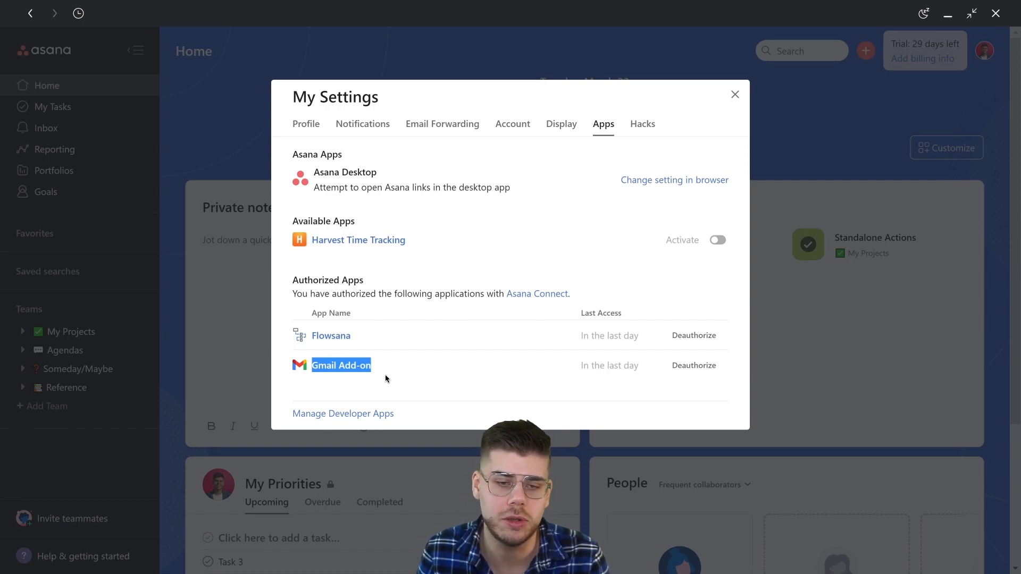
pyautogui.moveTo(379, 336); pyautogui.dragTo(311, 335)
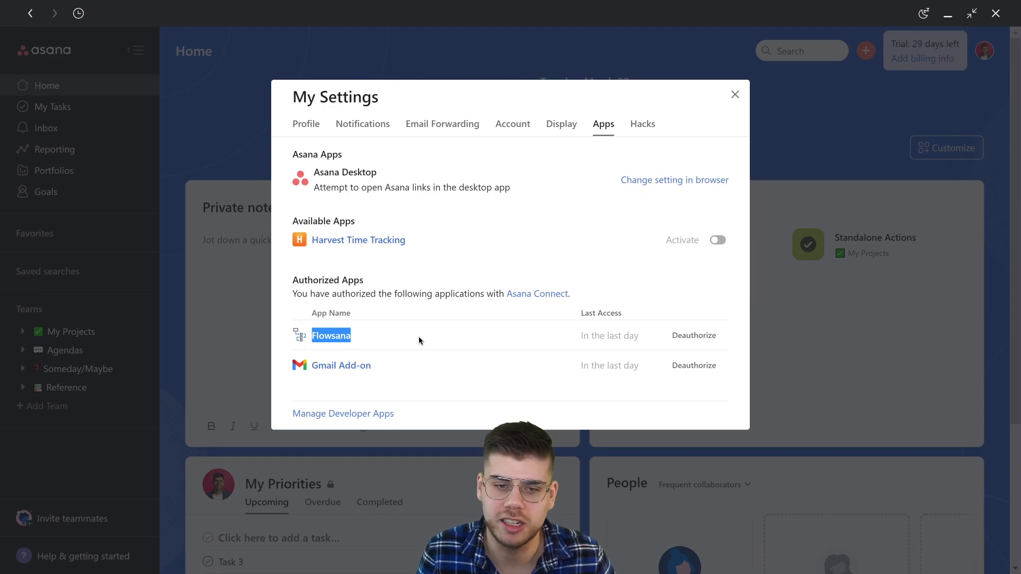
pyautogui.click(641, 132)
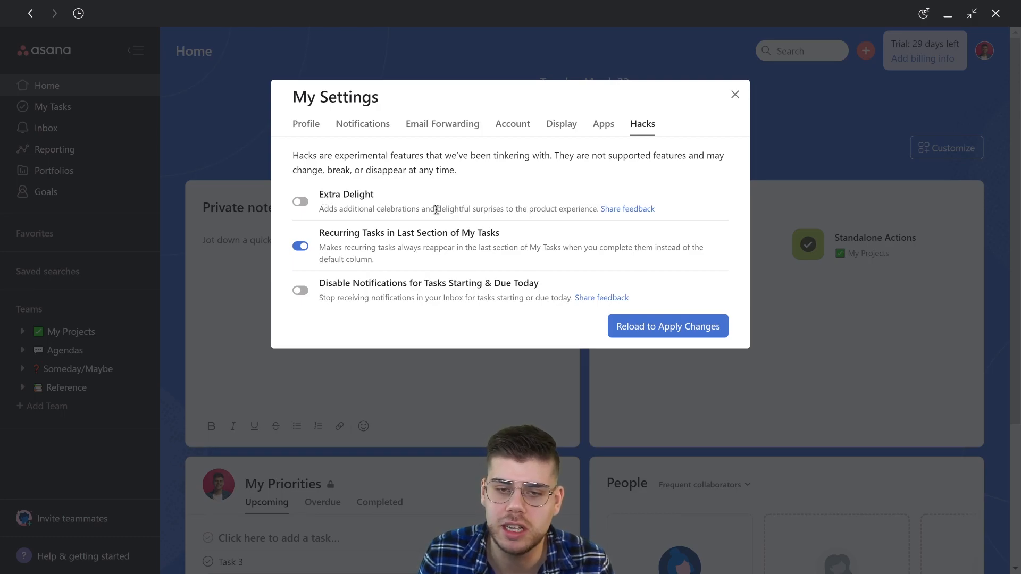
pyautogui.click(735, 95)
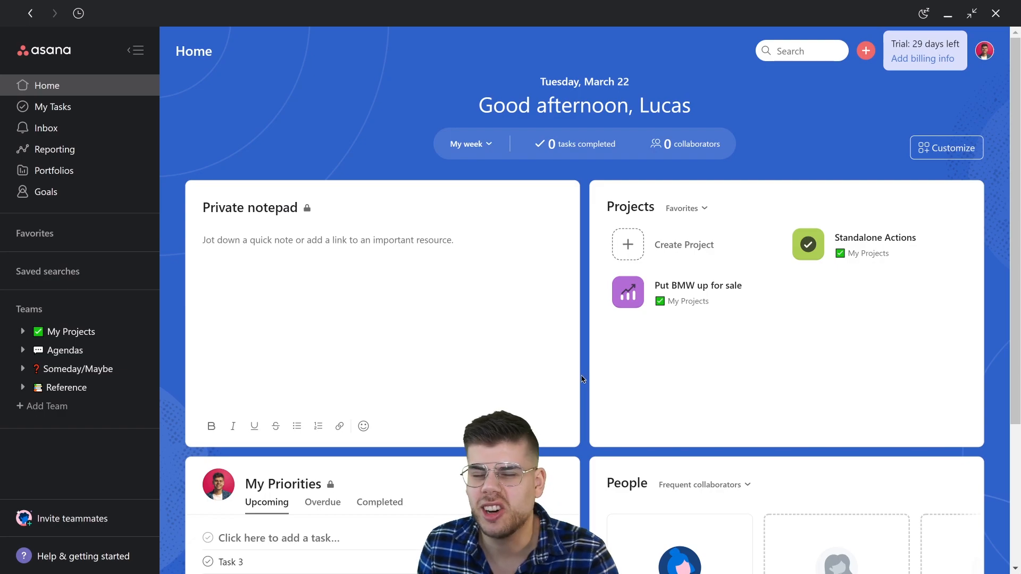
# - Look over the Home page and its customization options for background colour and widgets, and close them
pyautogui.scroll(-3, 535, 333)
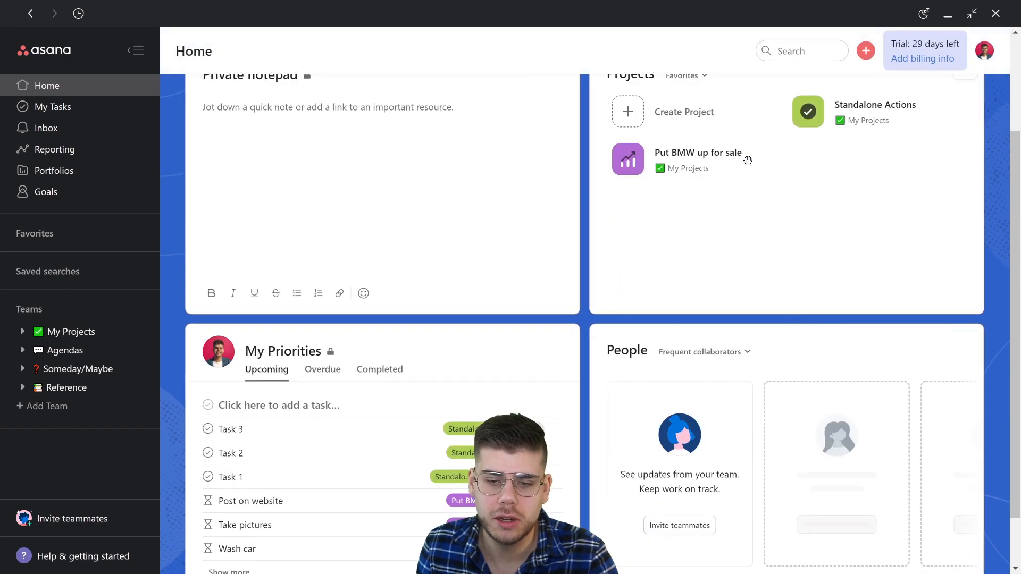
pyautogui.scroll(3, 543, 172)
pyautogui.click(946, 145)
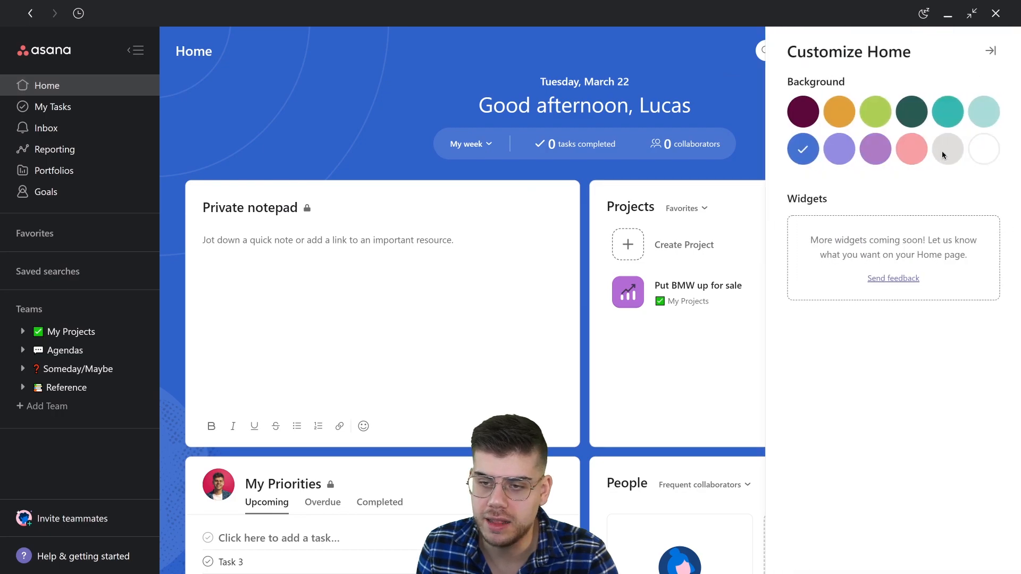
pyautogui.moveTo(810, 240); pyautogui.dragTo(918, 240)
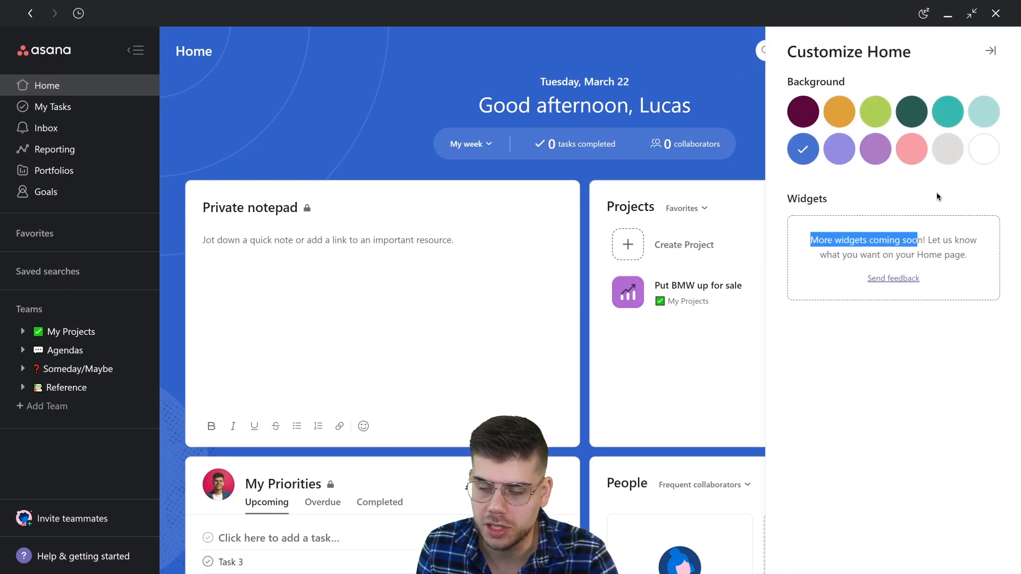
pyautogui.click(994, 53)
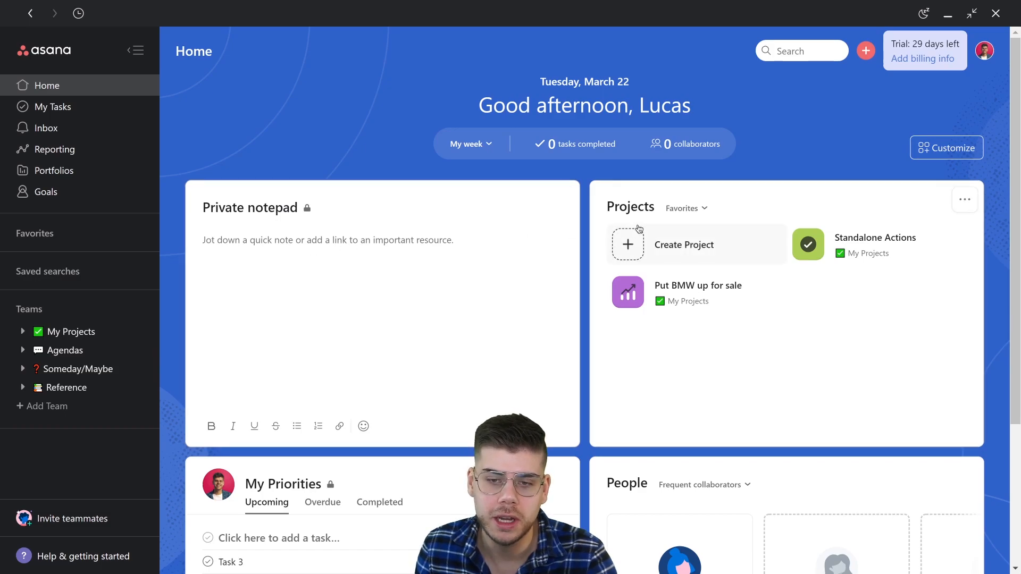
# - Examine the Projects widget's filter choices and the My Priorities widget's size options and its overdue, completed and upcoming tasks
pyautogui.click(692, 213)
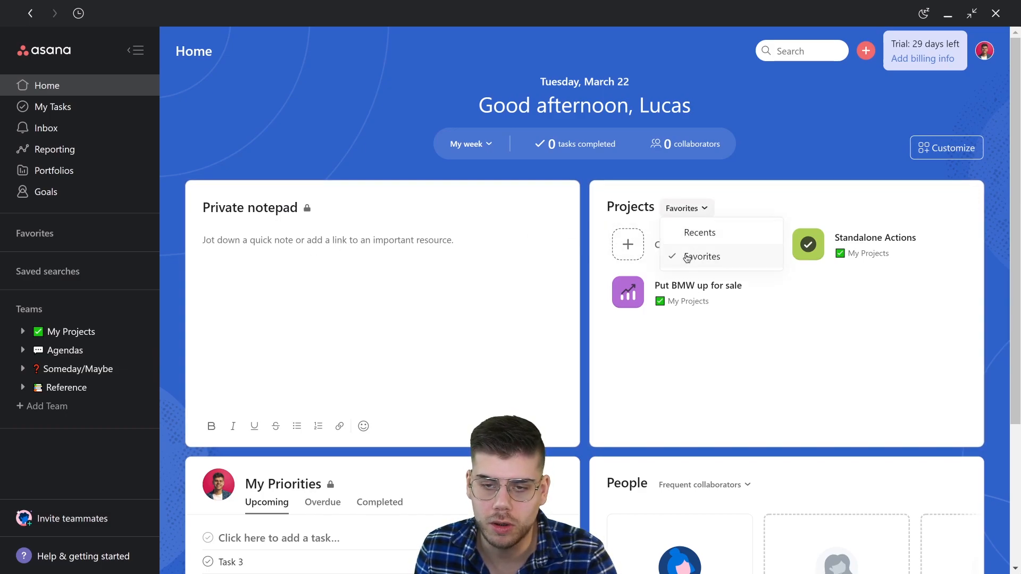
pyautogui.click(700, 210)
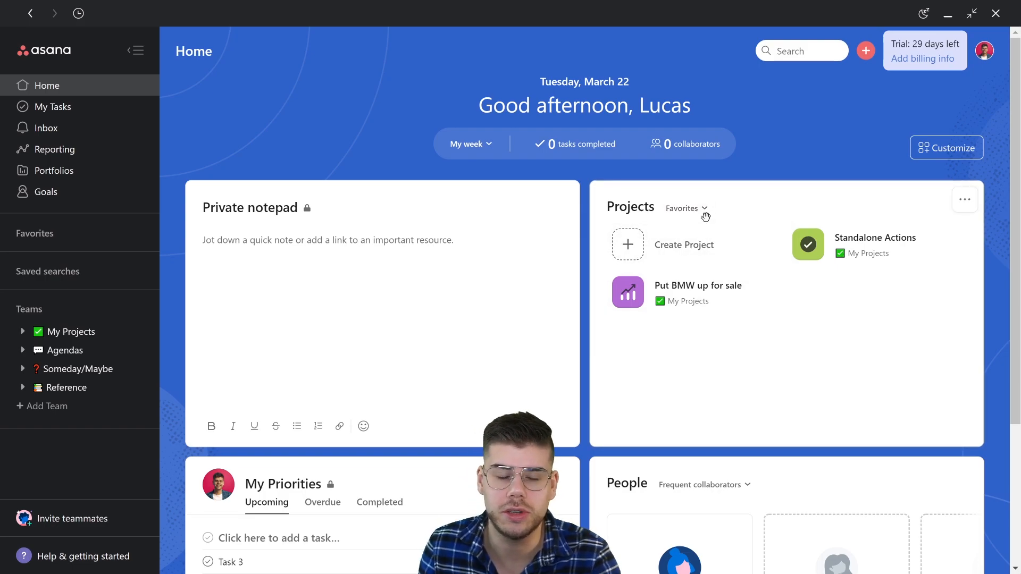
pyautogui.scroll(-3, 706, 216)
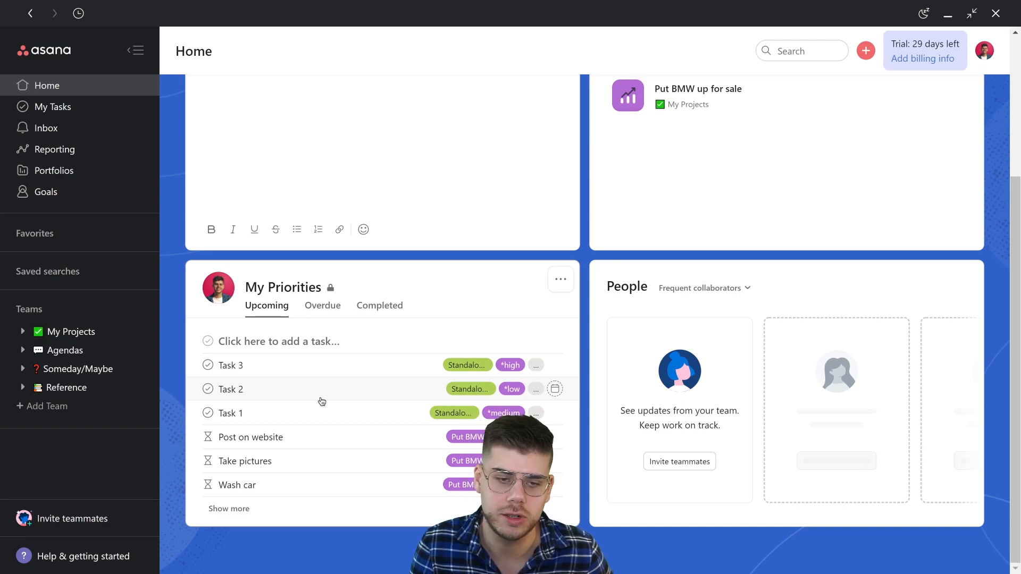
pyautogui.click(562, 285)
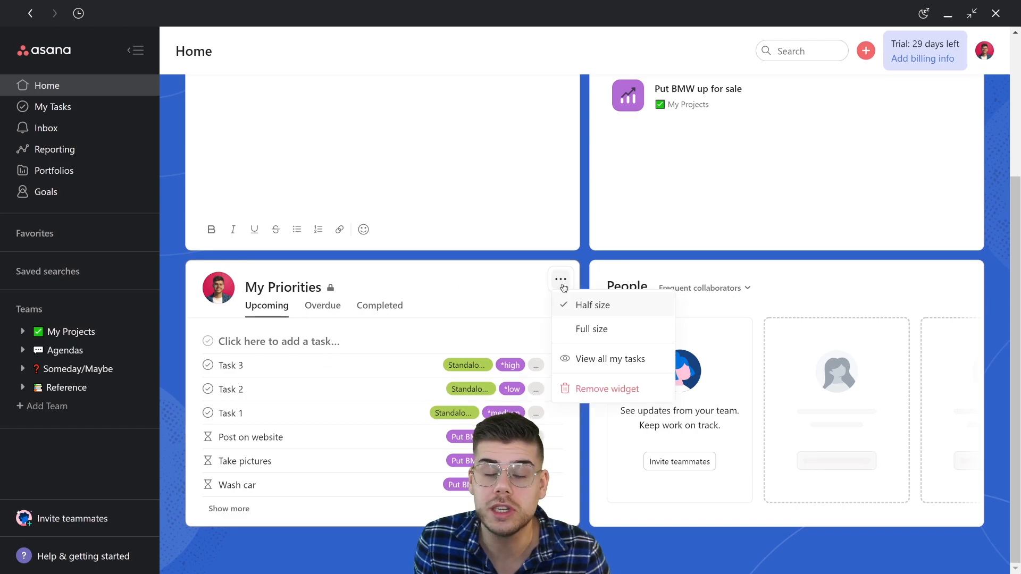
pyautogui.click(332, 317)
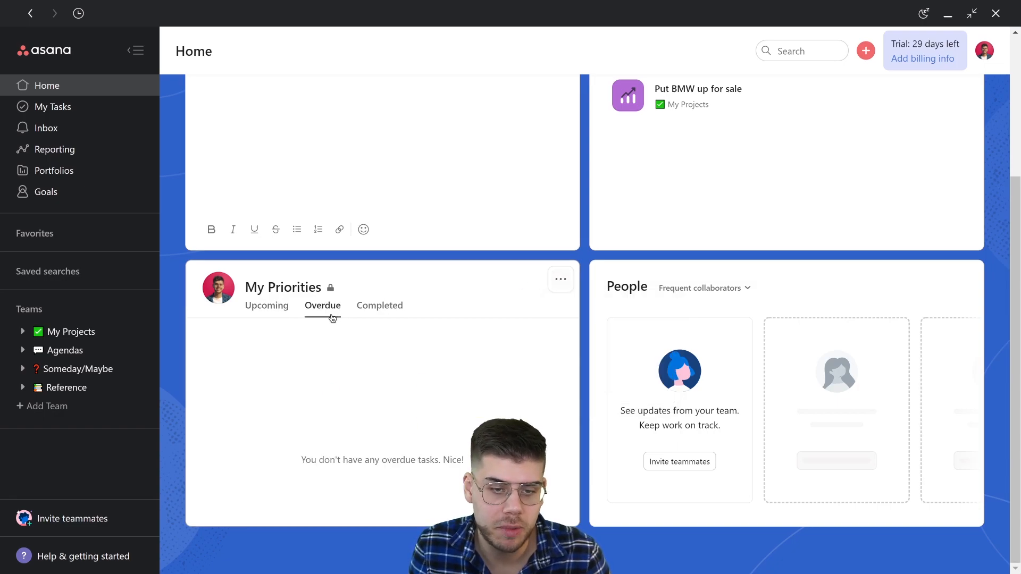
pyautogui.click(365, 316)
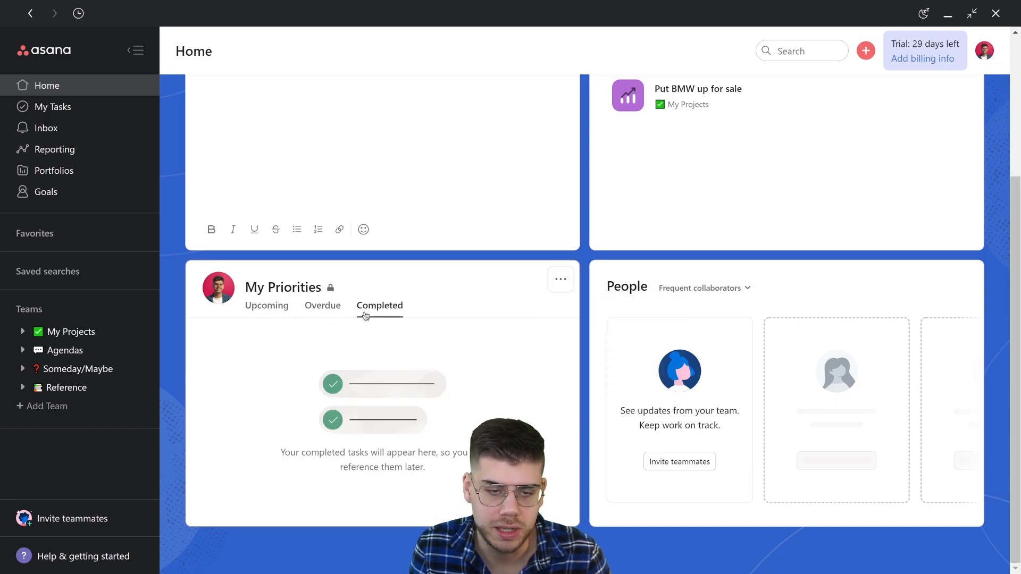
pyautogui.click(286, 310)
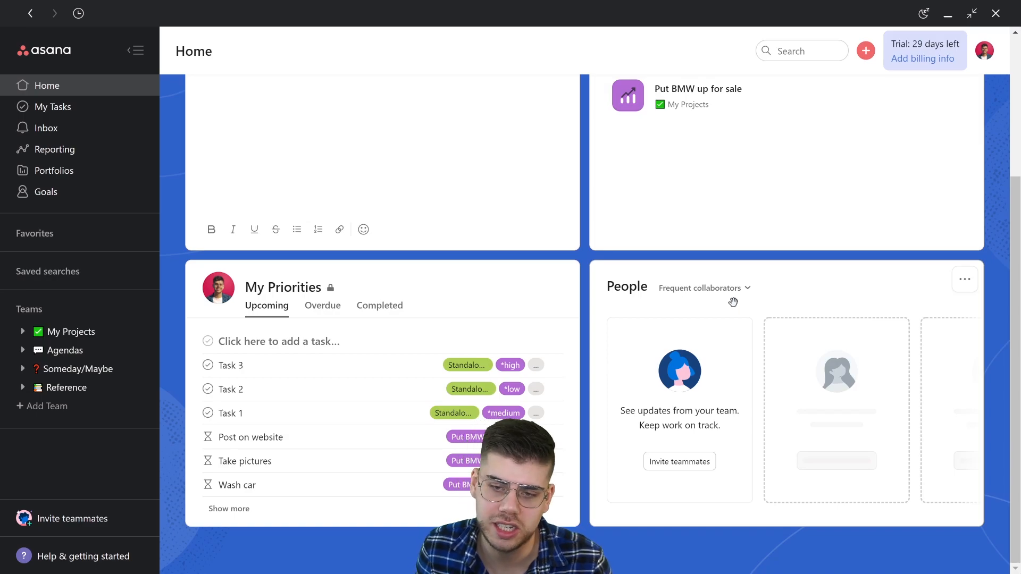
# - Switch the People widget to full size and remove it from the Home page
pyautogui.click(964, 280)
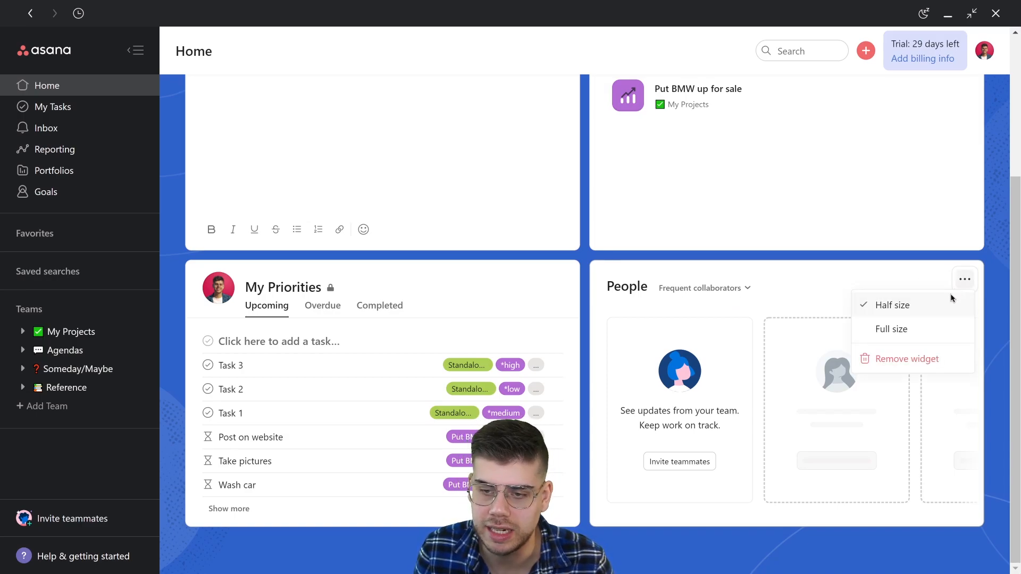
pyautogui.click(921, 322)
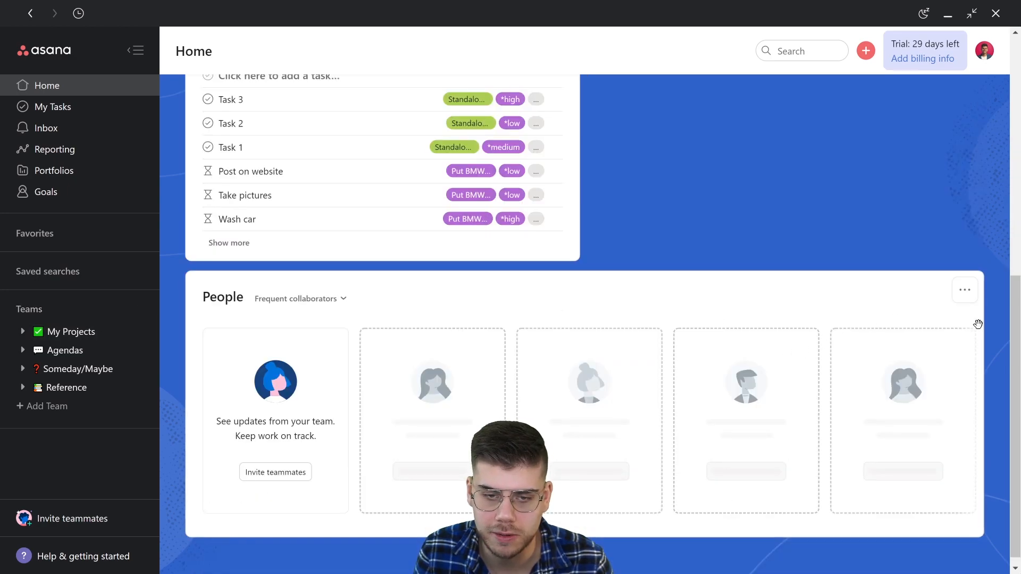
pyautogui.click(965, 290)
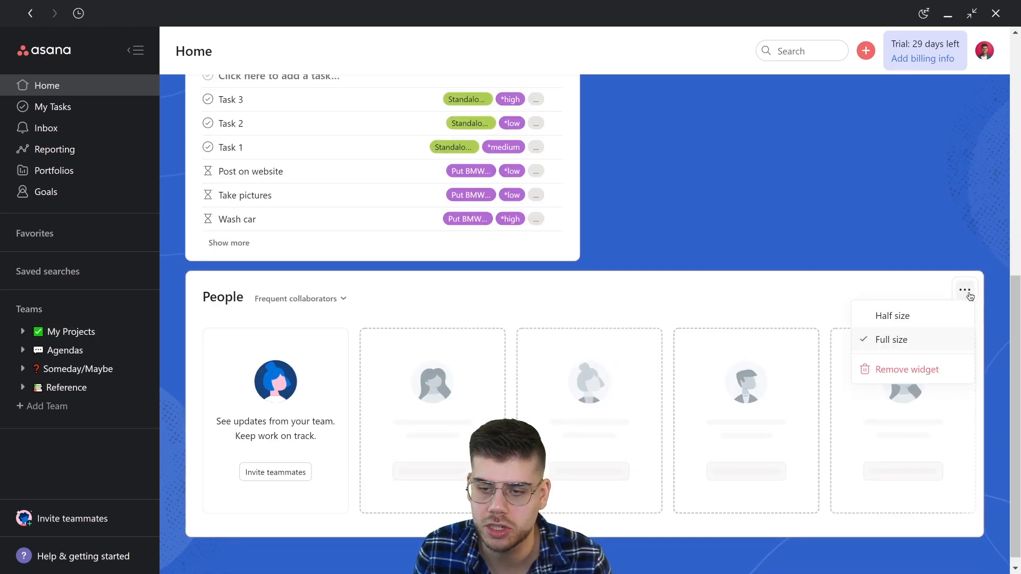
pyautogui.click(913, 379)
pyautogui.scroll(3, 910, 388)
pyautogui.moveTo(597, 153)
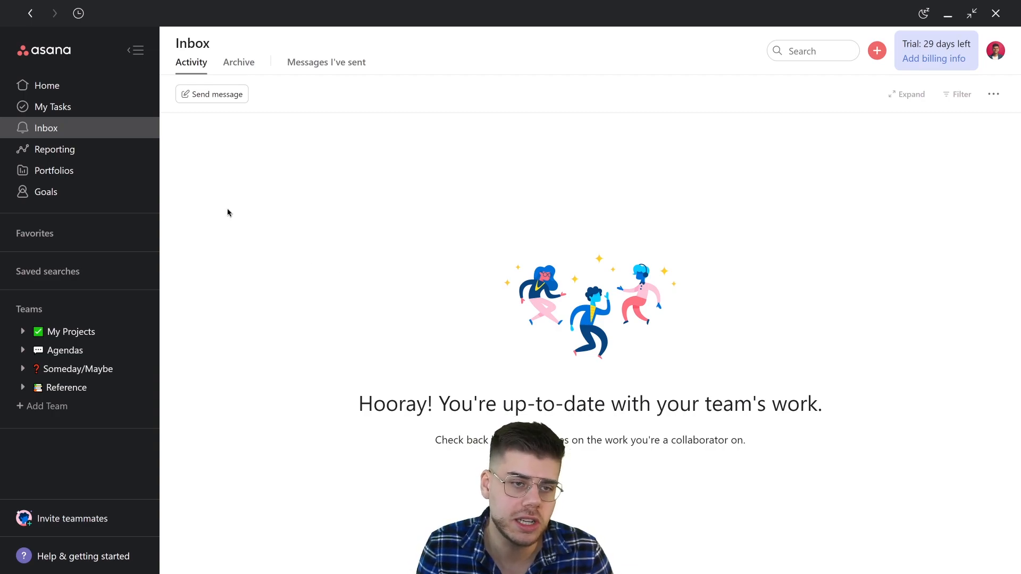
# - View the Home page once more and return to the Inbox activity
pyautogui.click(53, 86)
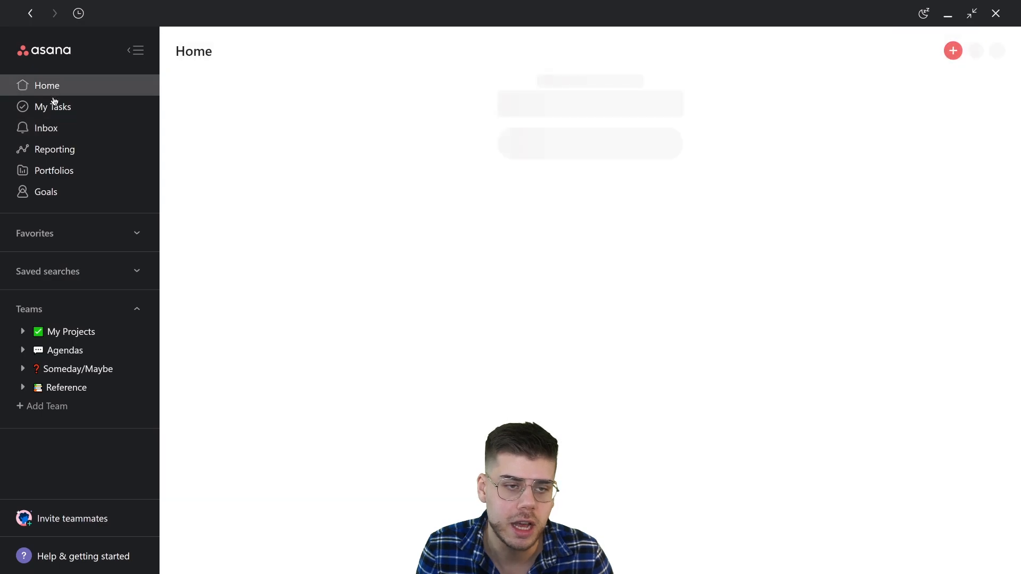
pyautogui.click(49, 130)
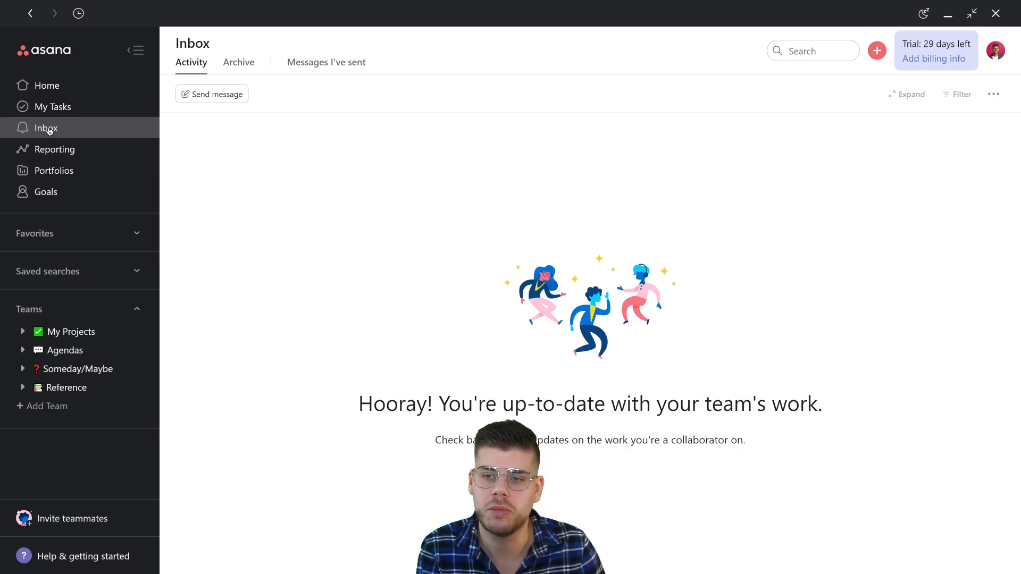
# - Open My Tasks and examine its customization options for fields and rules
pyautogui.click(48, 106)
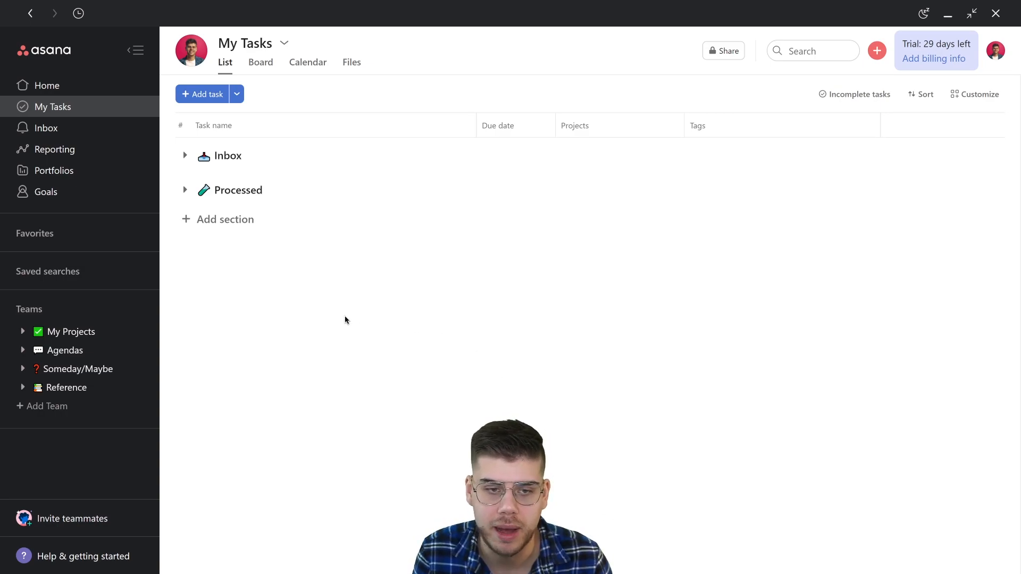
pyautogui.click(988, 96)
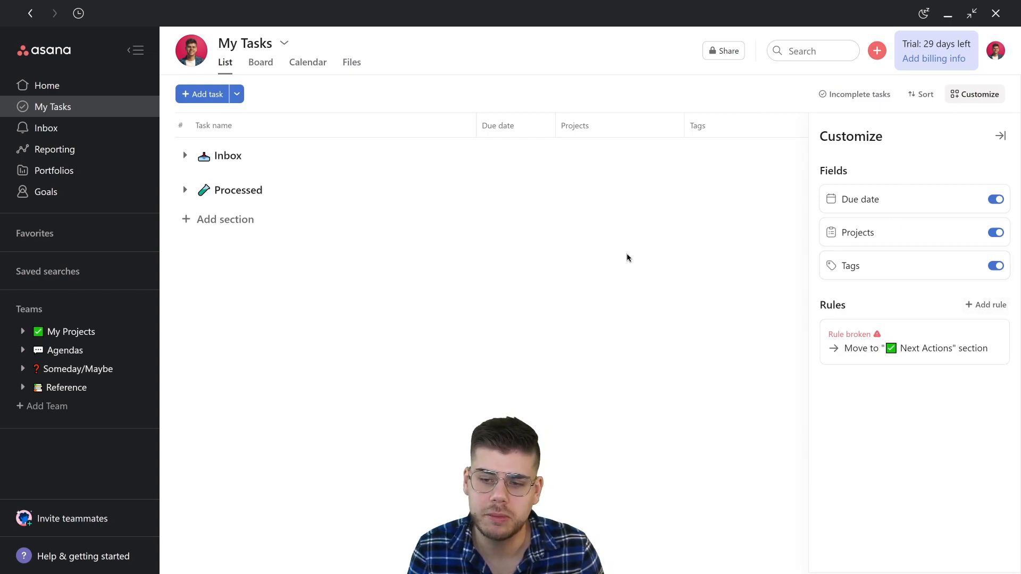
pyautogui.click(1000, 136)
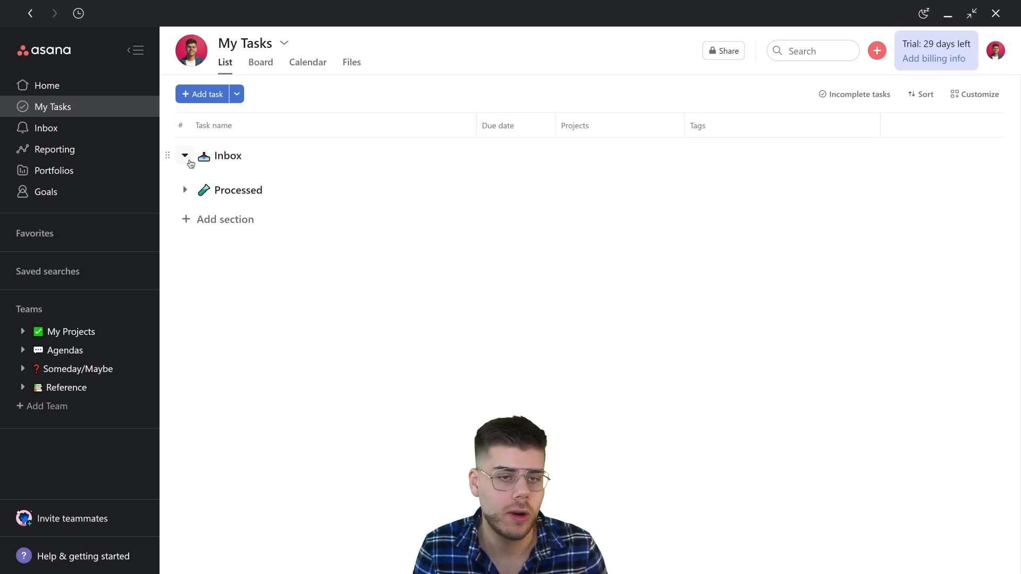
# - Add a task named "My task" to the Inbox section of My Tasks
pyautogui.click(215, 99)
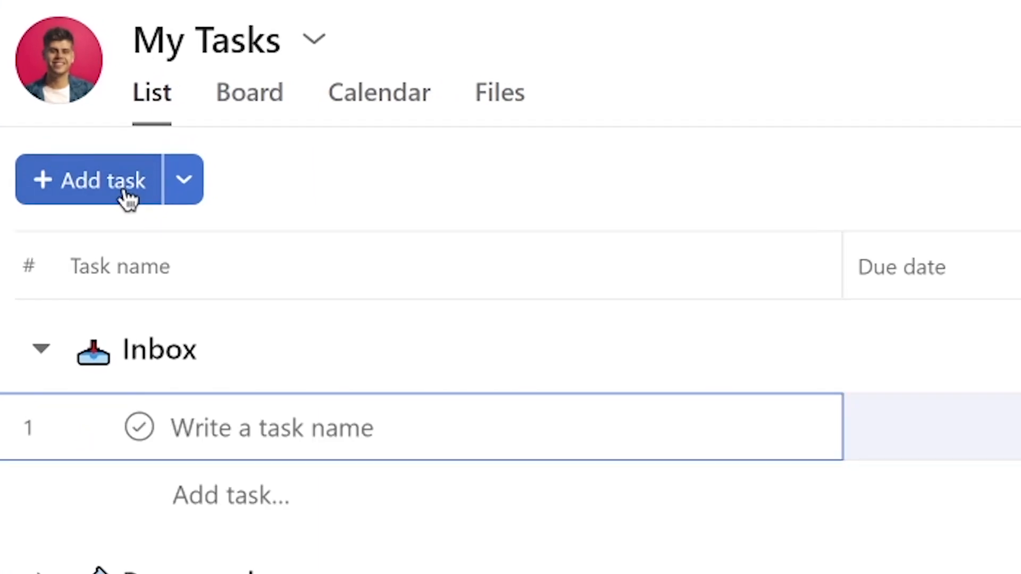
pyautogui.write('My tasks')
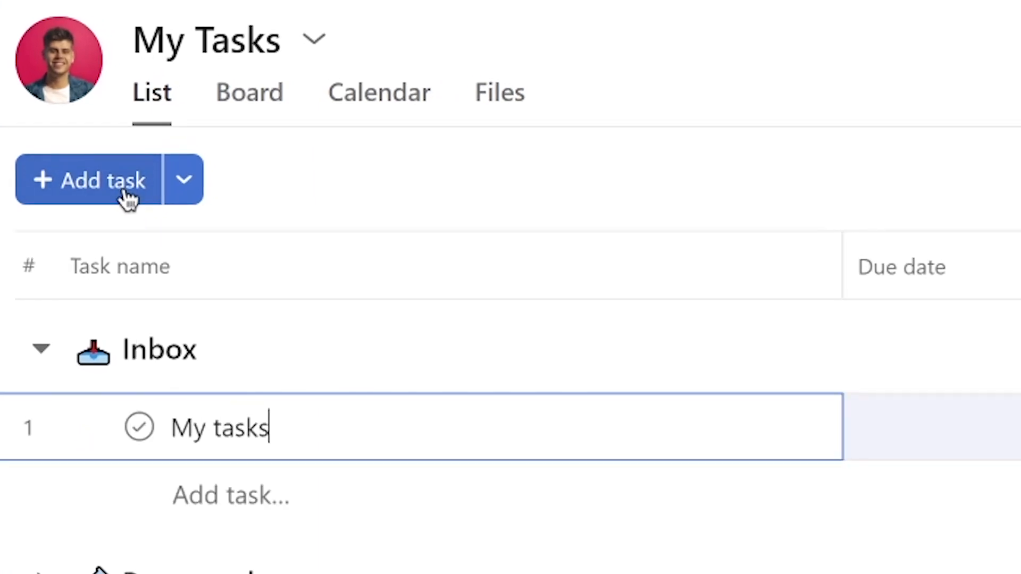
pyautogui.press('BackSpace')
pyautogui.press('Return')
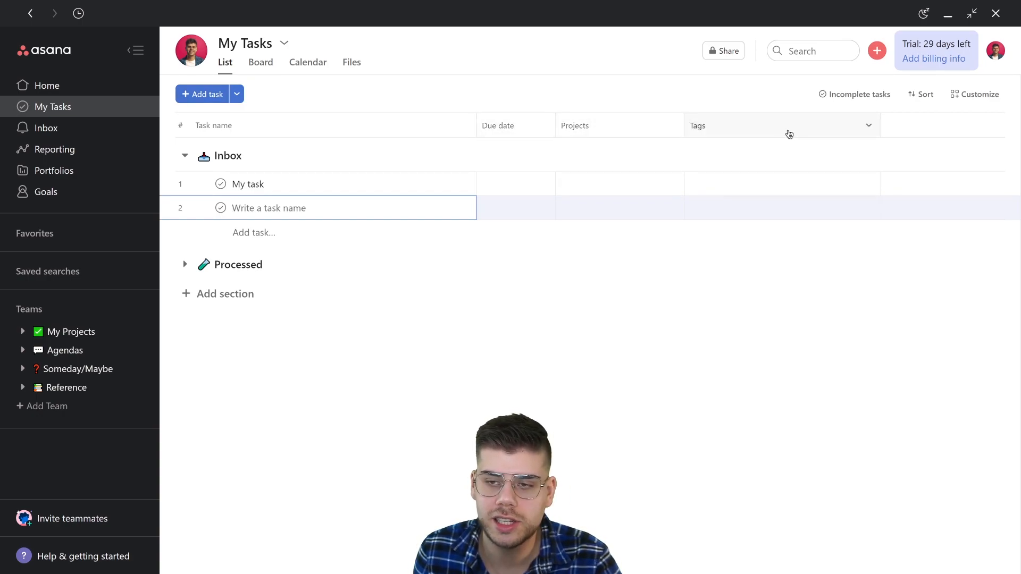
# - Switch to Gmail and skim the Todoist email "5 ways to stop hating your to-do list" from start to end
pyautogui.click(989, 94)
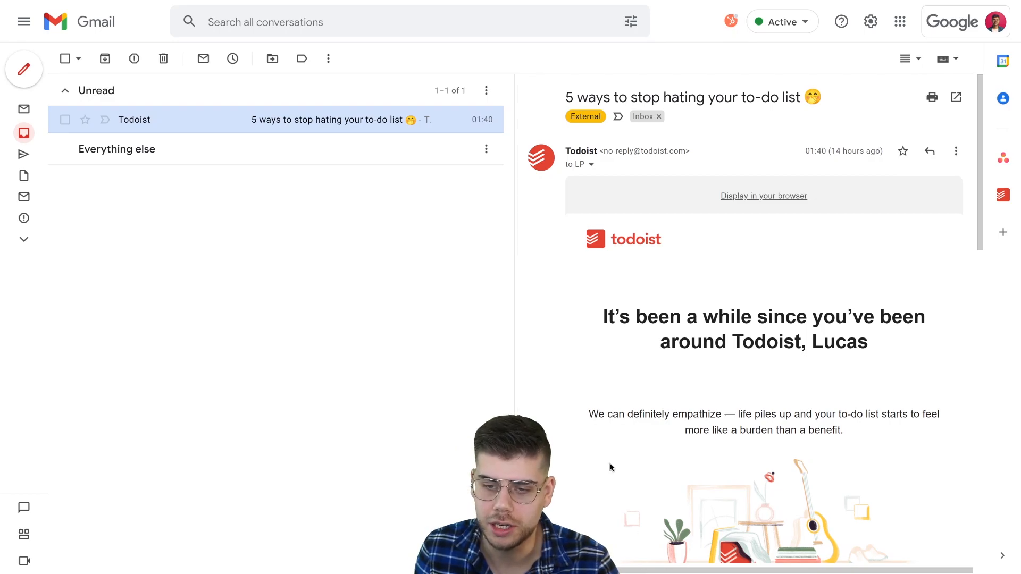
pyautogui.scroll(-12, 877, 262)
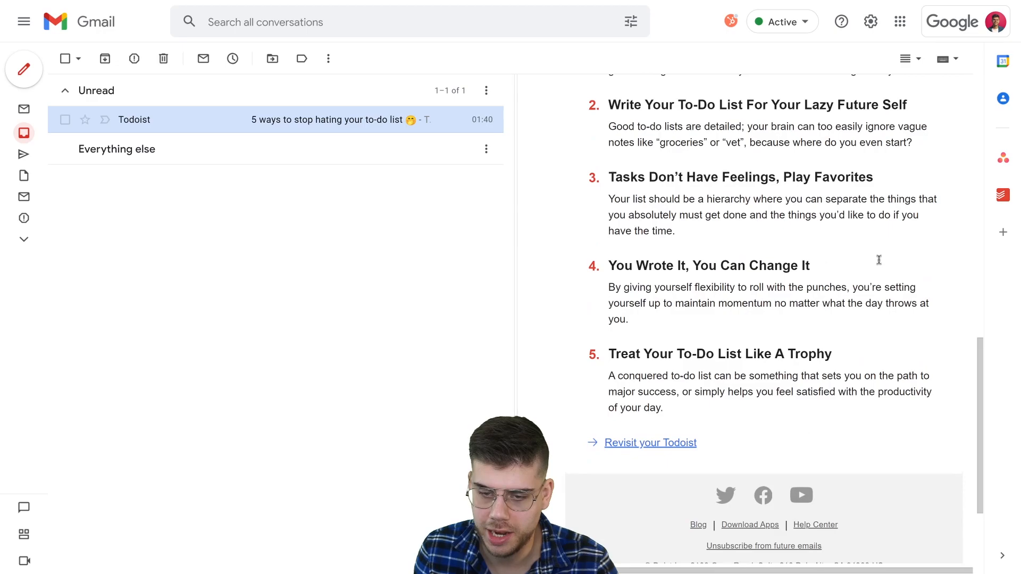
pyautogui.scroll(14, 878, 262)
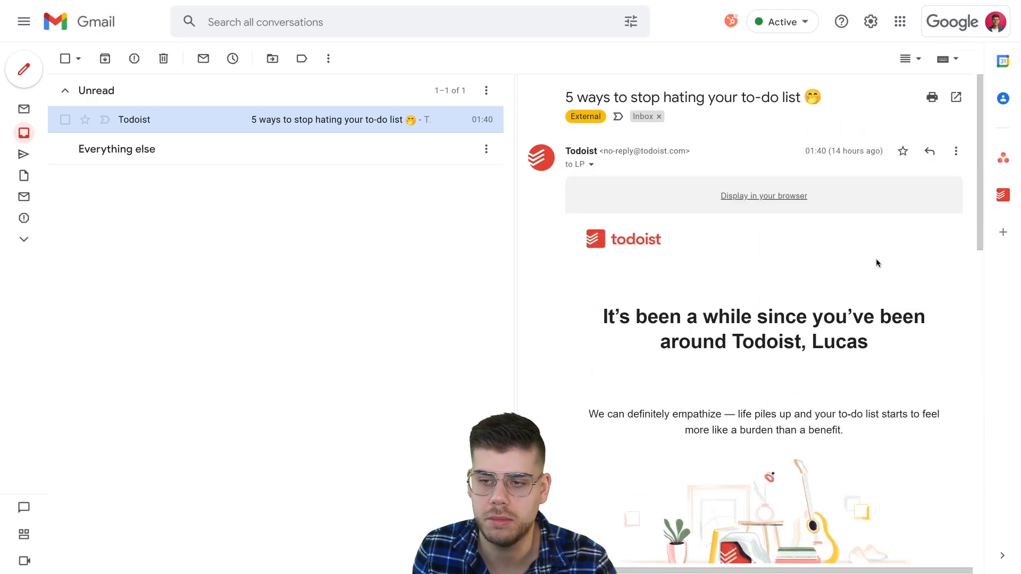
# - Start a new Asana task from the Todoist email and remove "Follow up on" from the beginning of its name
pyautogui.click(1004, 158)
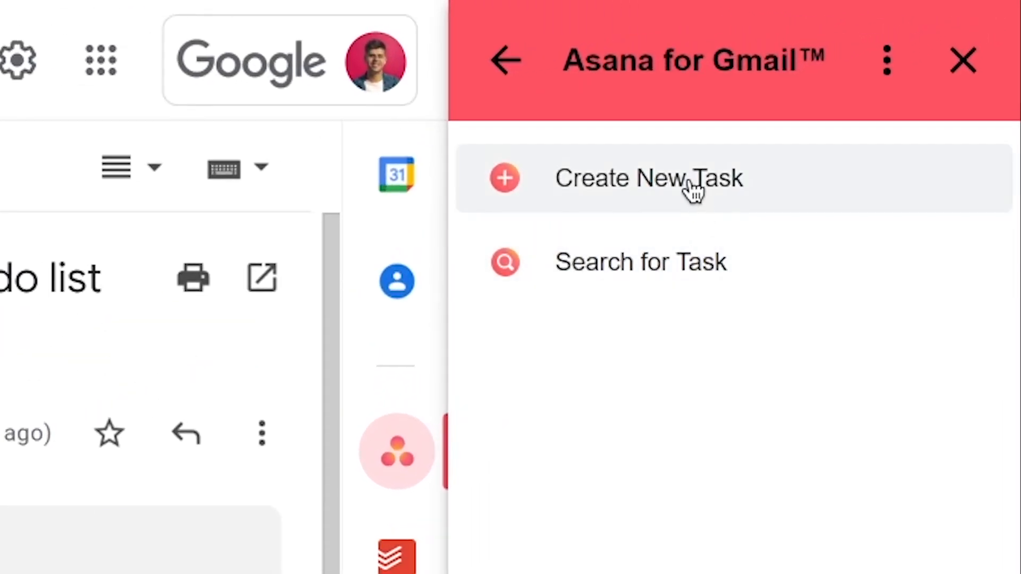
pyautogui.click(691, 186)
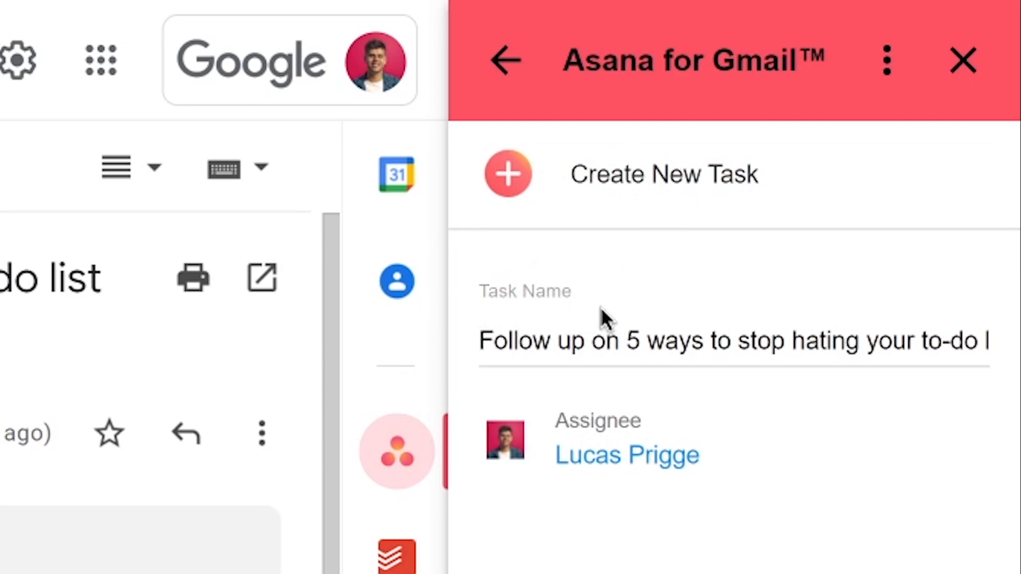
pyautogui.moveTo(617, 338); pyautogui.dragTo(484, 327)
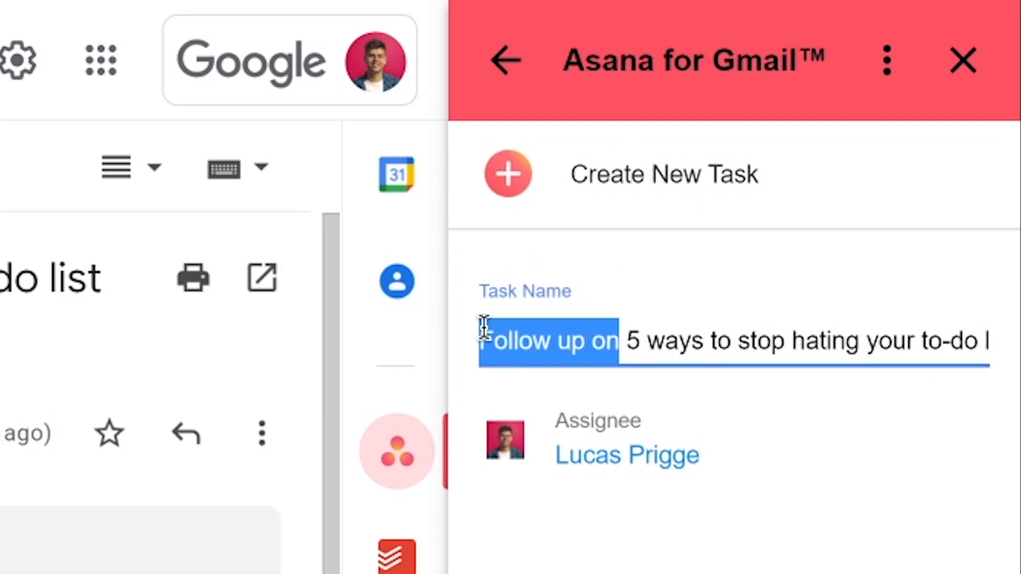
pyautogui.click(622, 336)
pyautogui.moveTo(630, 339); pyautogui.dragTo(372, 340)
pyautogui.moveTo(627, 340); pyautogui.dragTo(363, 339)
pyautogui.press('BackSpace')
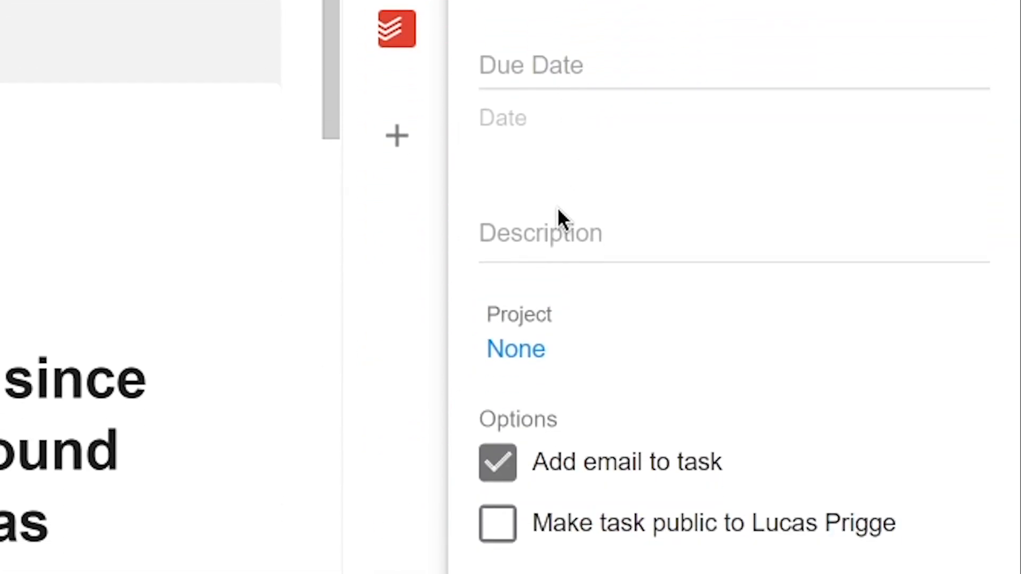
# - Keep the email attached to the task, enable making the task public, and create it without a project or due date
pyautogui.click(558, 231)
pyautogui.click(537, 486)
pyautogui.moveTo(533, 472); pyautogui.dragTo(726, 459)
pyautogui.click(497, 464)
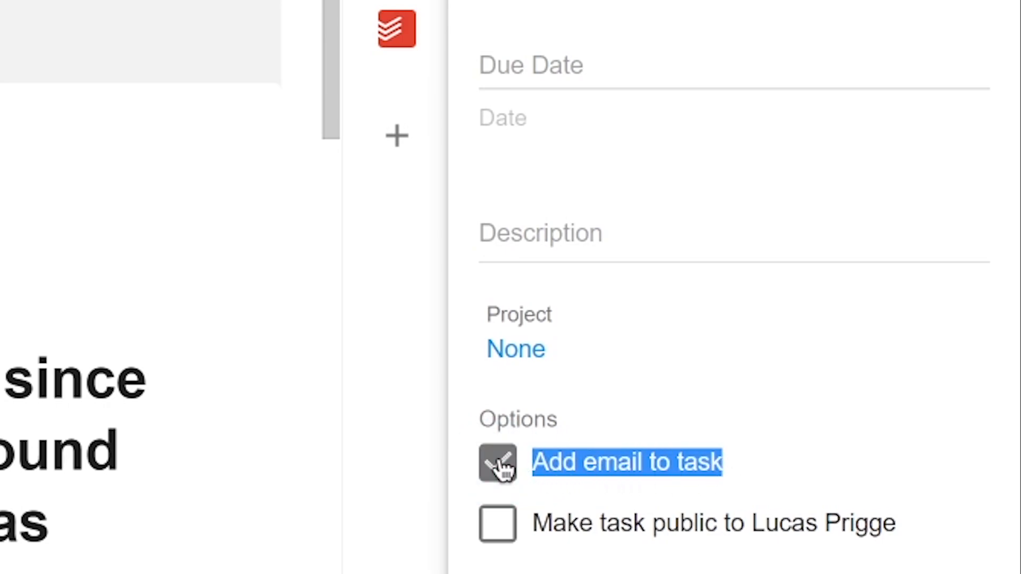
pyautogui.click(498, 524)
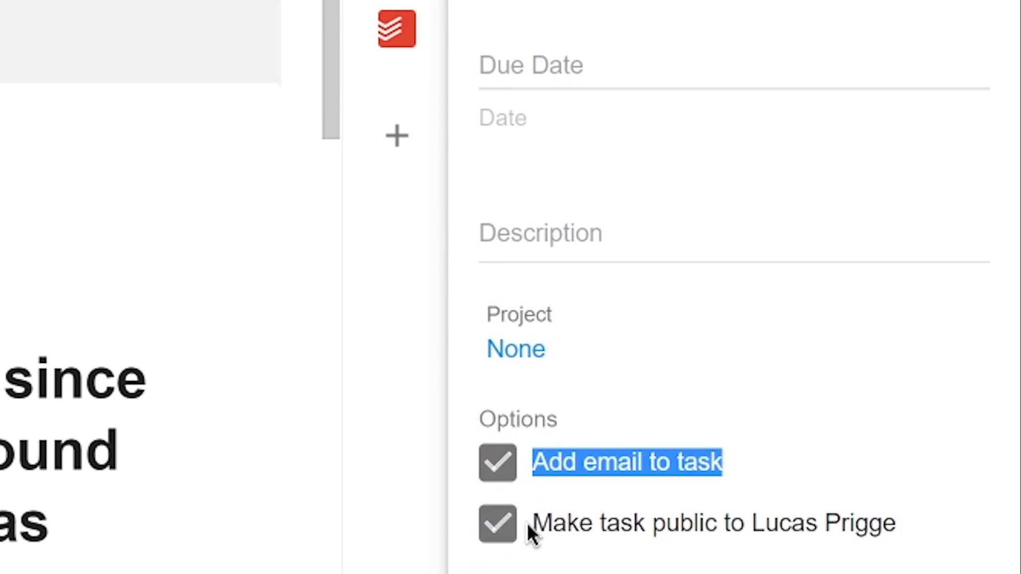
pyautogui.moveTo(907, 531); pyautogui.dragTo(541, 543)
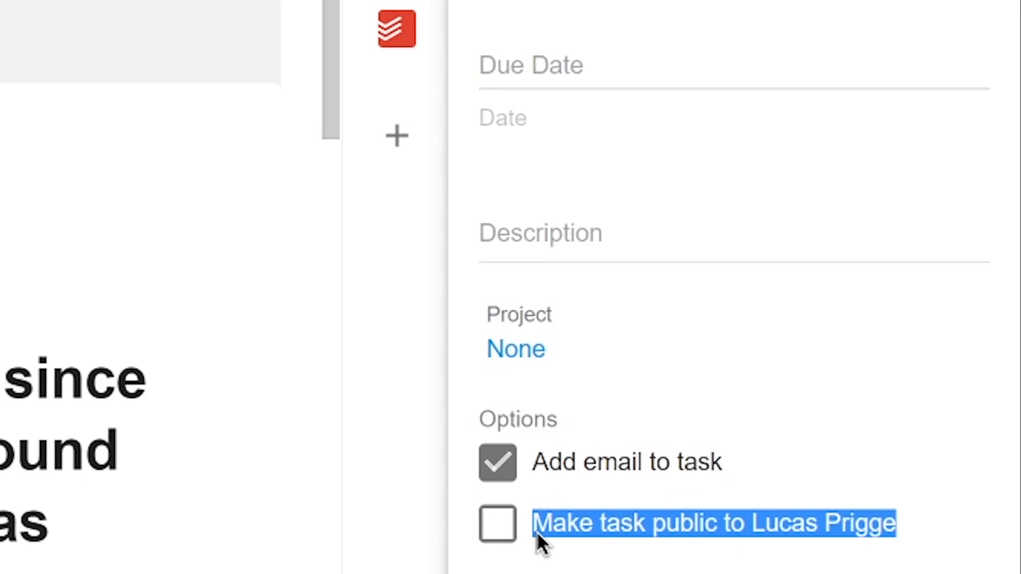
pyautogui.click(754, 529)
pyautogui.moveTo(753, 529); pyautogui.dragTo(898, 525)
pyautogui.click(659, 533)
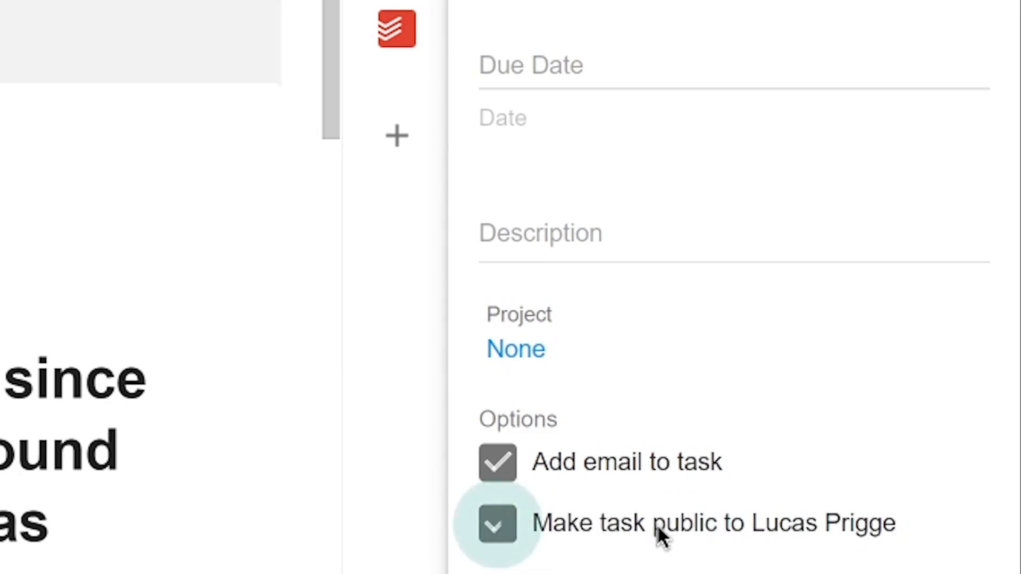
pyautogui.click(679, 557)
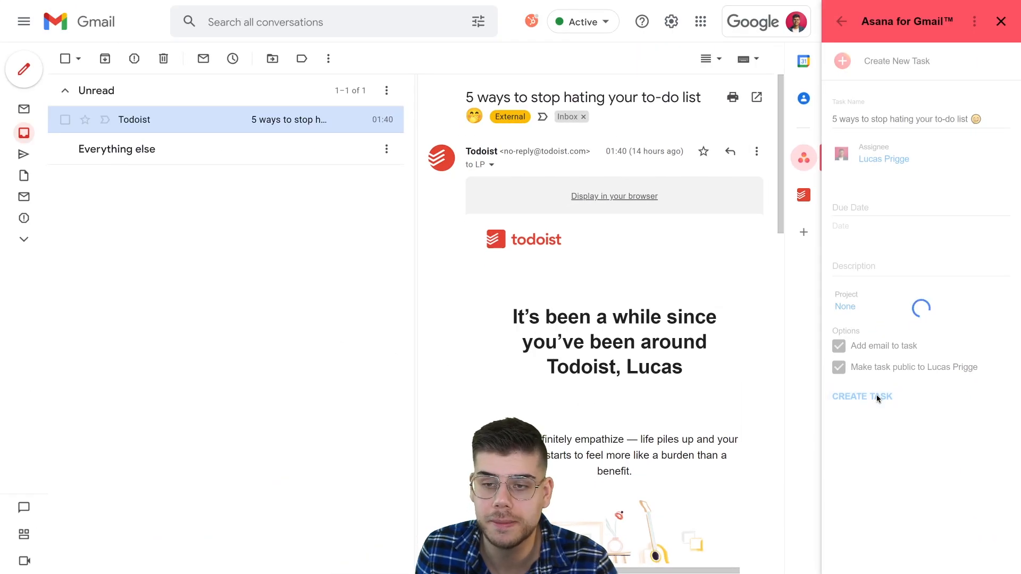
# - Examine the email content copied into the created task, down to its Gmail link and comment field
pyautogui.scroll(-2, 1017, 129)
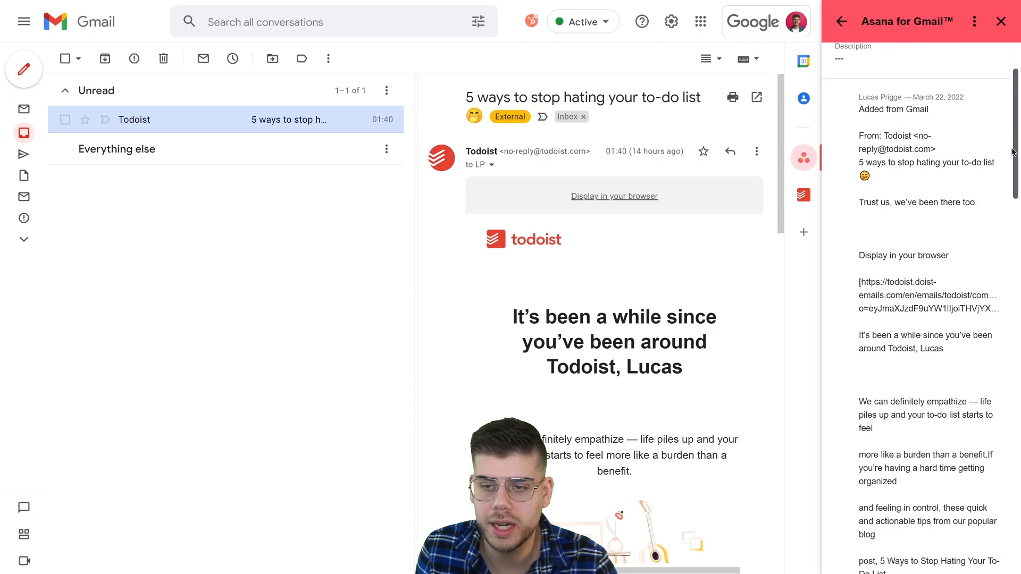
pyautogui.moveTo(863, 95); pyautogui.dragTo(928, 386)
pyautogui.scroll(-1, 944, 226)
pyautogui.scroll(-7, 944, 226)
pyautogui.scroll(-7, 944, 228)
pyautogui.scroll(-1, 938, 305)
pyautogui.scroll(-1, 933, 338)
pyautogui.scroll(-6, 928, 386)
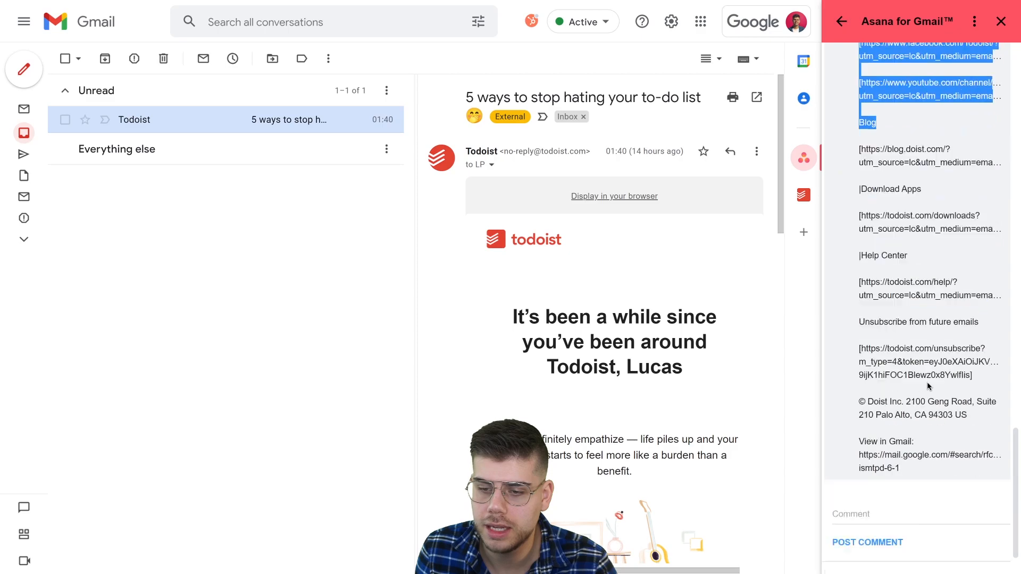
pyautogui.click(928, 387)
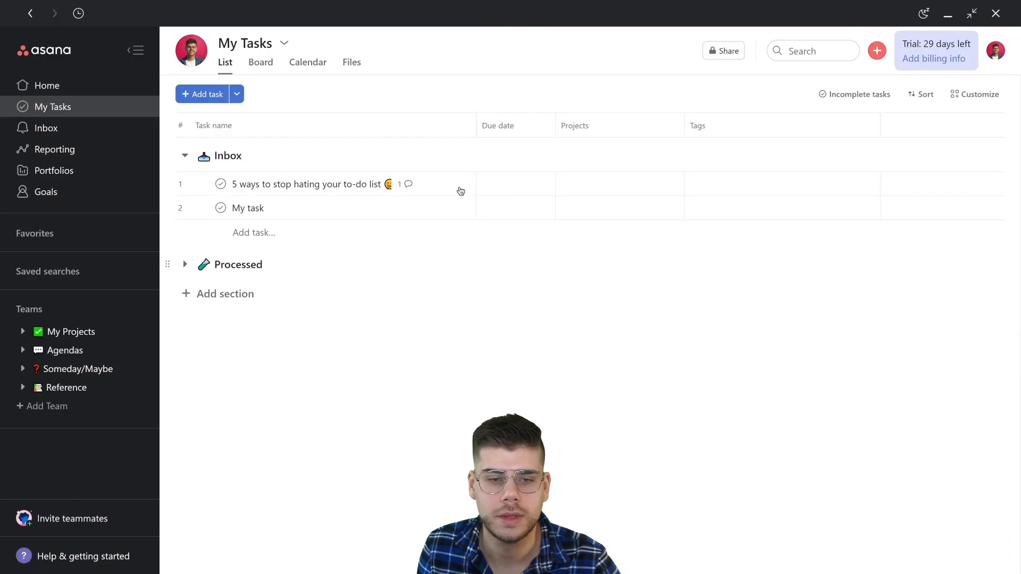
# - Switch to Asana, open the "5 ways to stop hating your to-do list" task and examine the full email in its comment
pyautogui.click(200, 186)
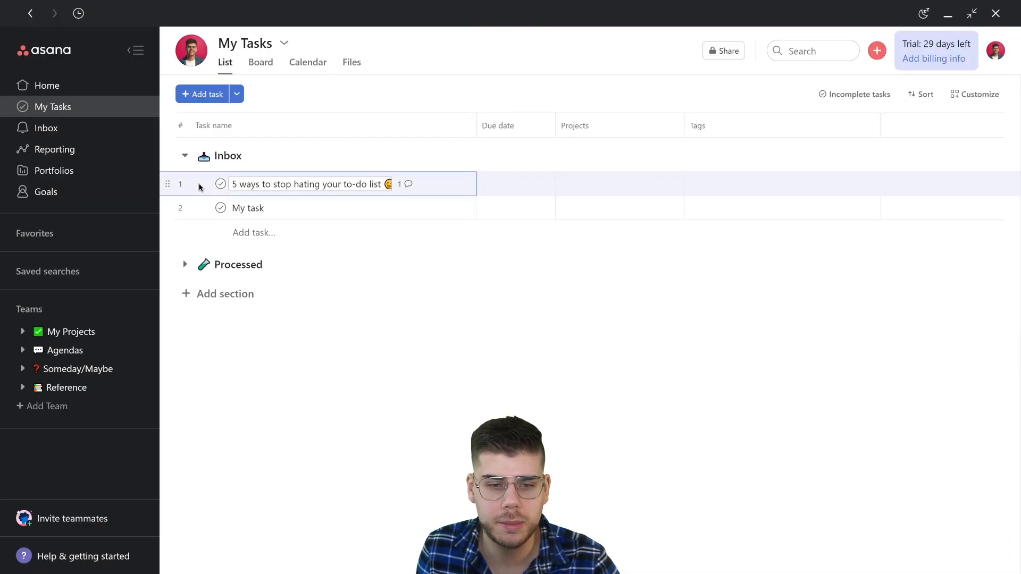
pyautogui.click(408, 184)
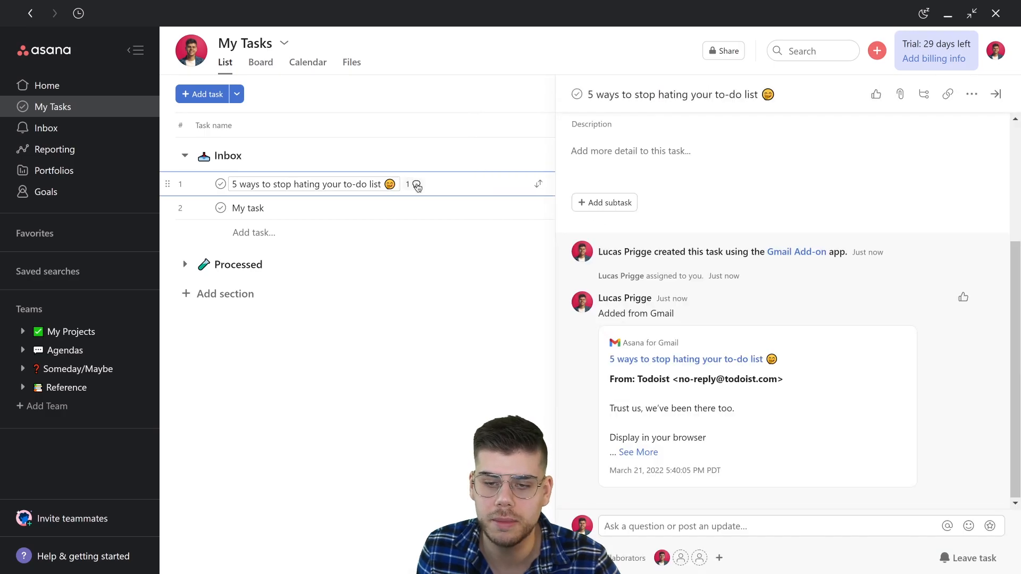
pyautogui.moveTo(598, 313); pyautogui.dragTo(662, 313)
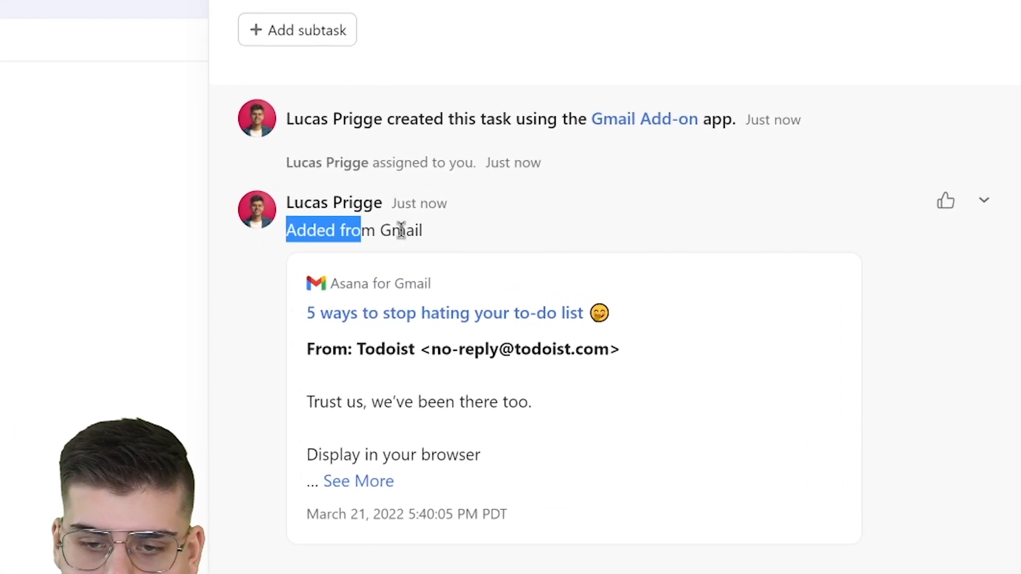
pyautogui.moveTo(401, 230); pyautogui.dragTo(431, 231)
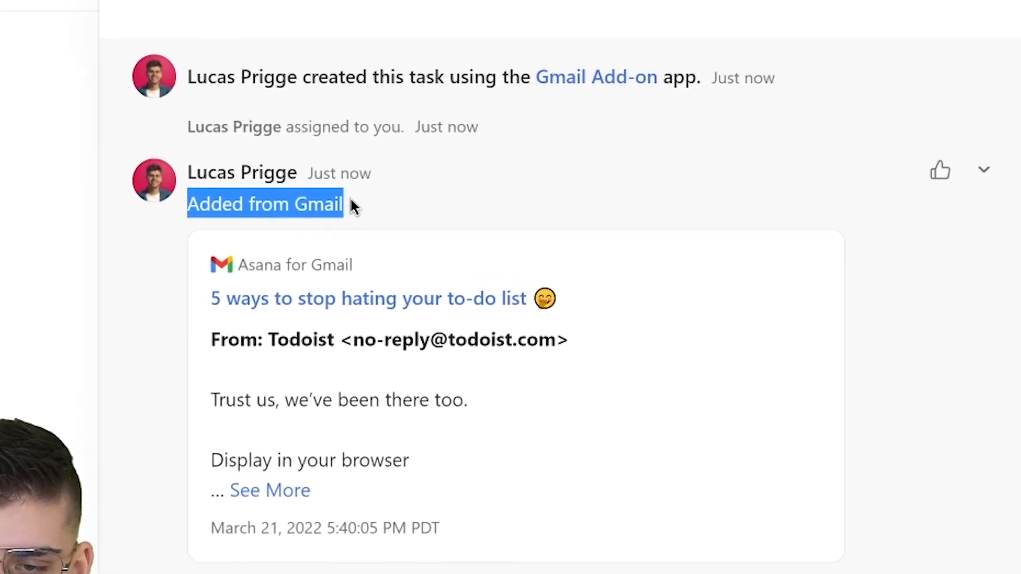
pyautogui.click(362, 481)
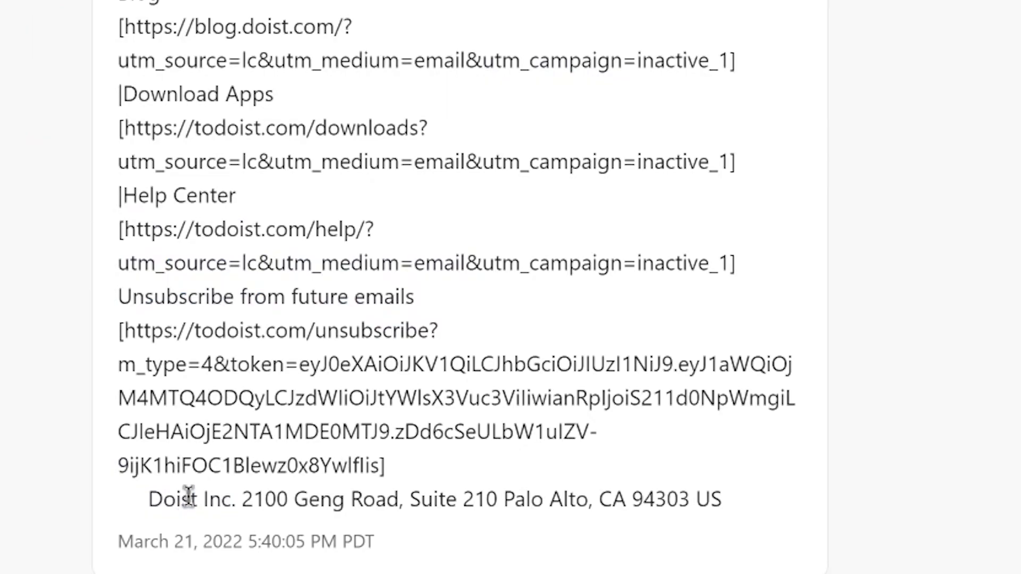
pyautogui.scroll(15, 329, 298)
pyautogui.scroll(-4, 702, 336)
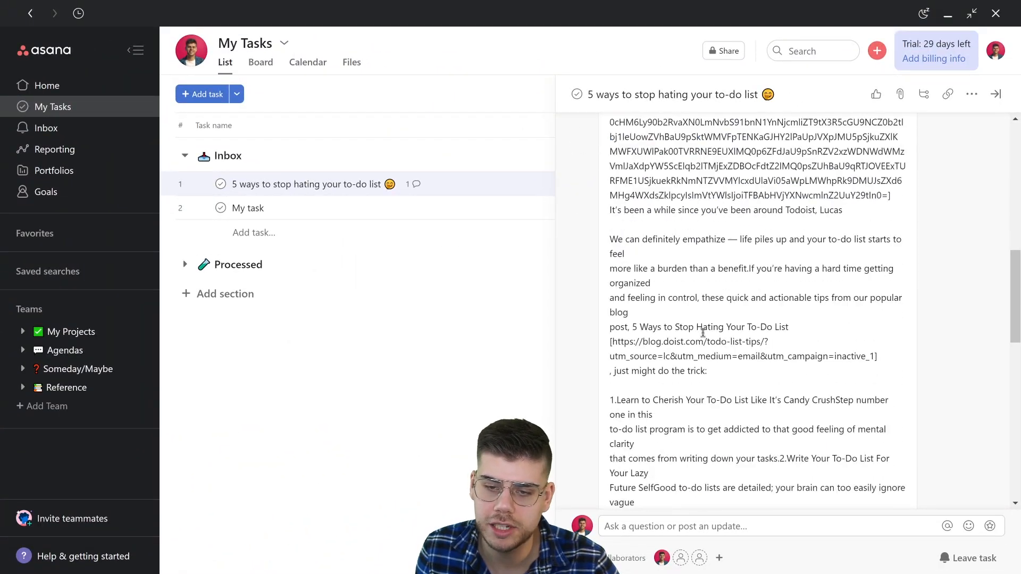
pyautogui.moveTo(613, 342); pyautogui.dragTo(875, 356)
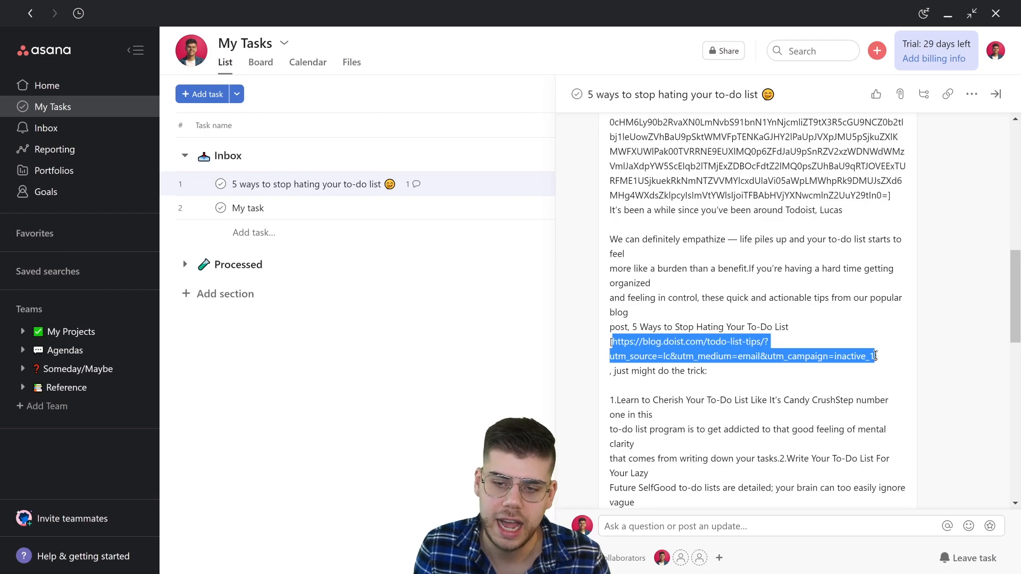
pyautogui.scroll(10, 803, 375)
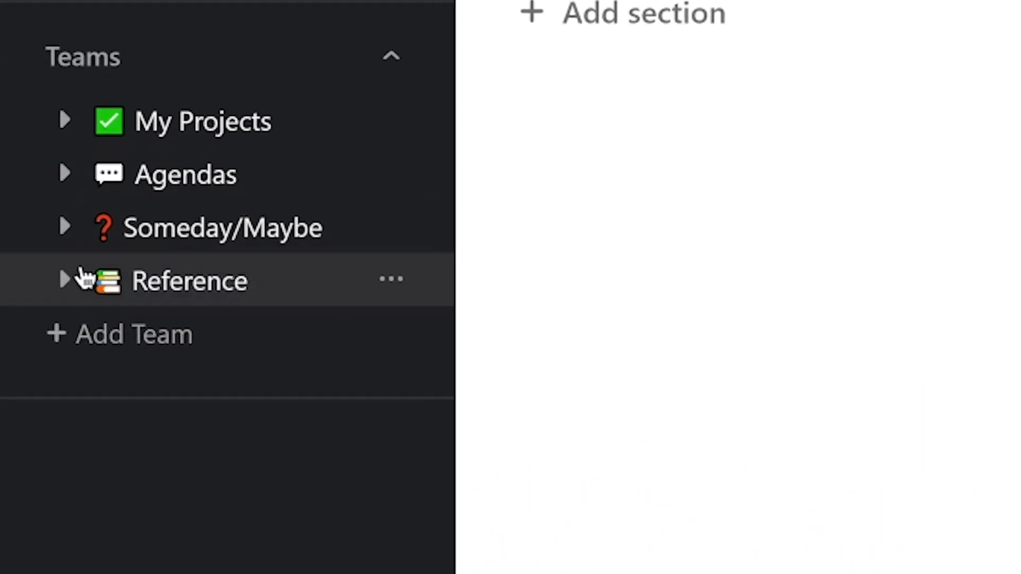
# - Expand the Reference, Someday/Maybe, Agendas and My Projects teams and look through the projects in each
pyautogui.click(65, 279)
pyautogui.click(65, 228)
pyautogui.click(65, 173)
pyautogui.click(65, 120)
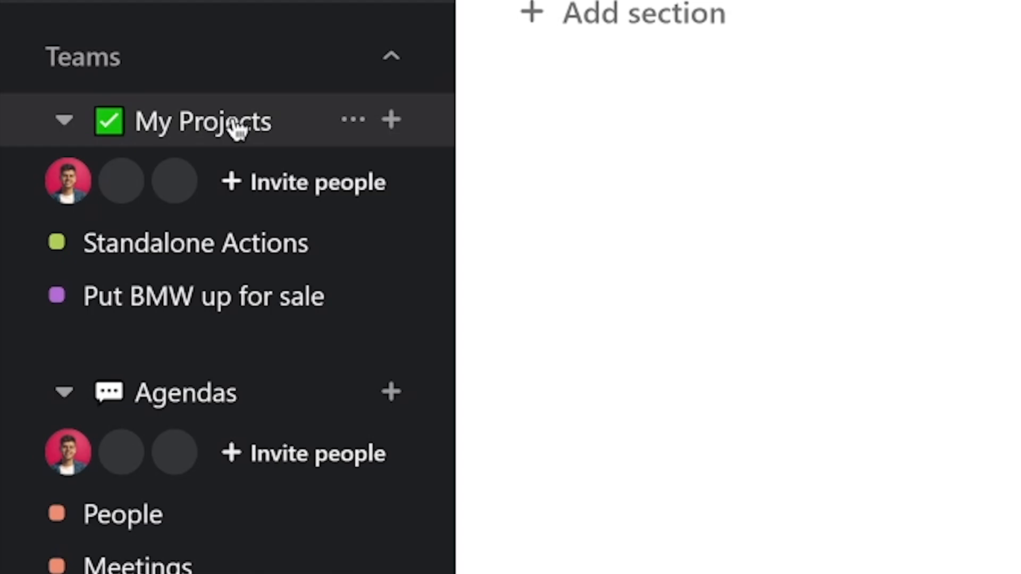
pyautogui.scroll(-3, 236, 128)
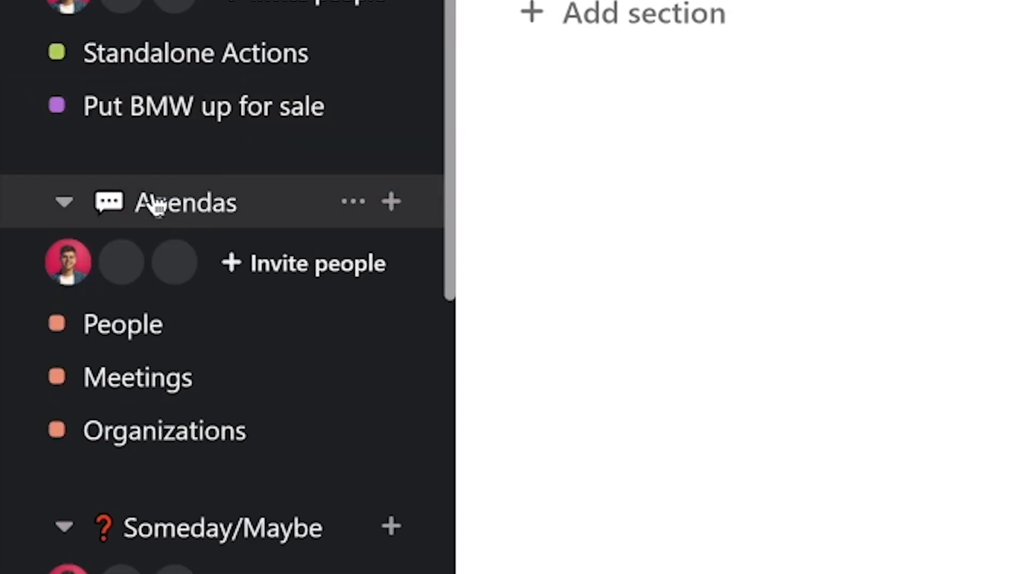
pyautogui.scroll(-3, 155, 202)
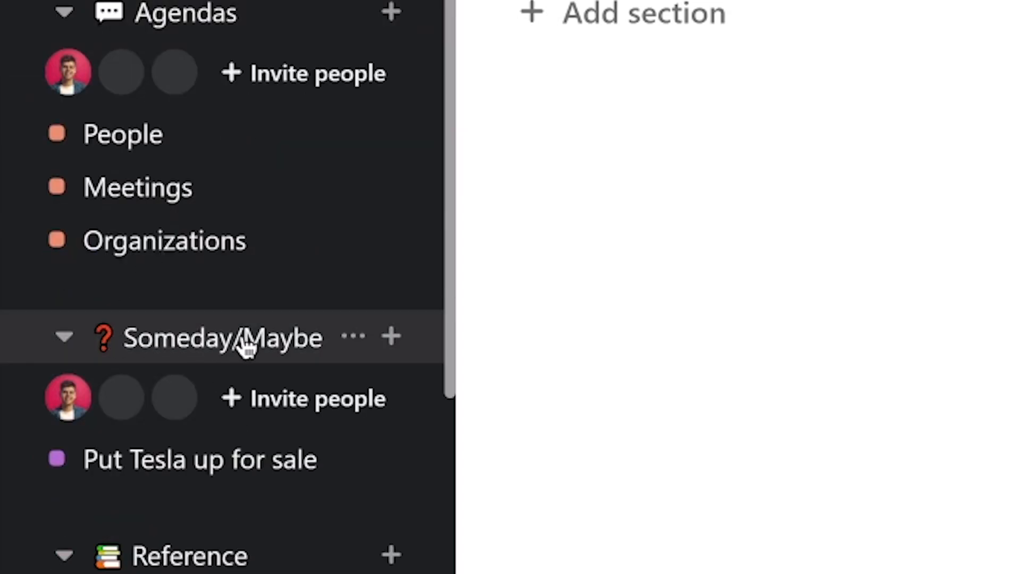
pyautogui.scroll(-6, 245, 345)
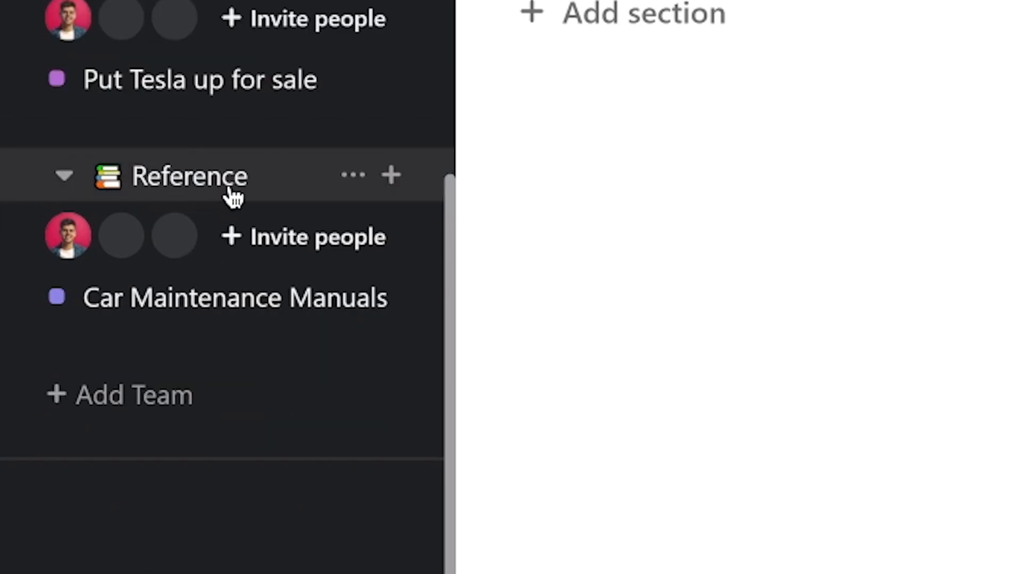
pyautogui.scroll(12, 230, 196)
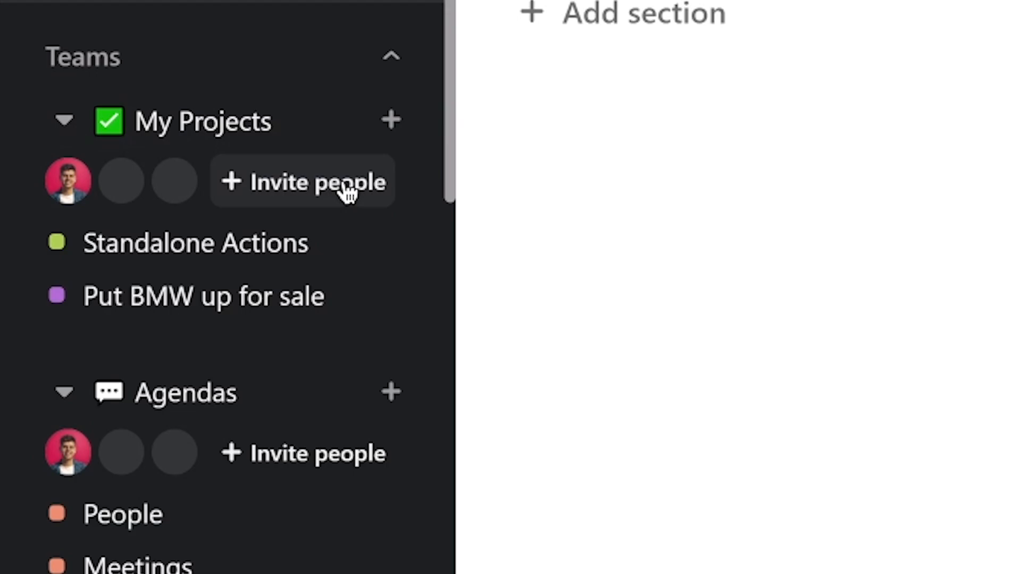
# - Look over the team projects once more and collapse all four teams
pyautogui.scroll(-3, 239, 151)
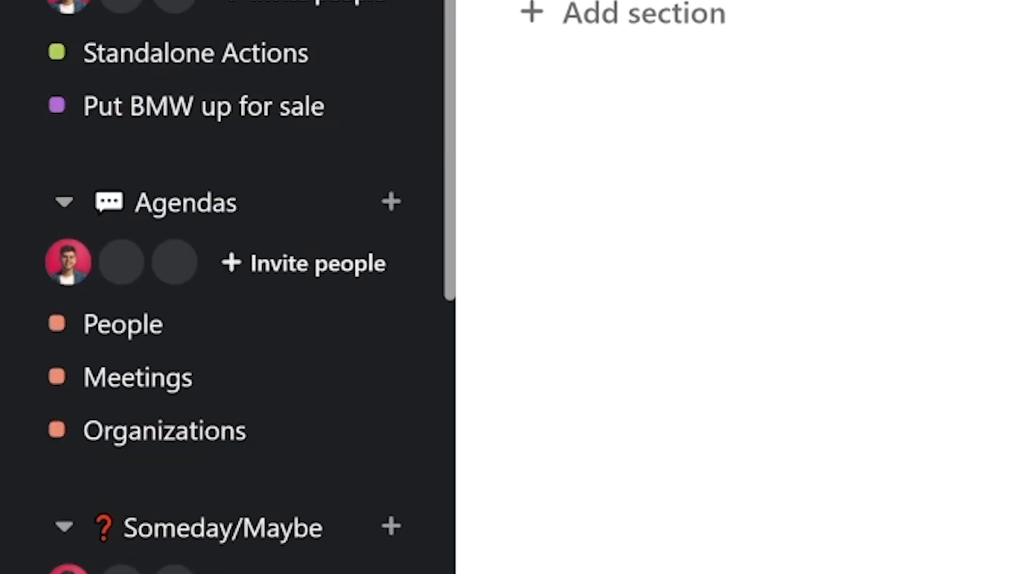
pyautogui.scroll(-8, 66, 5)
pyautogui.click(64, 44)
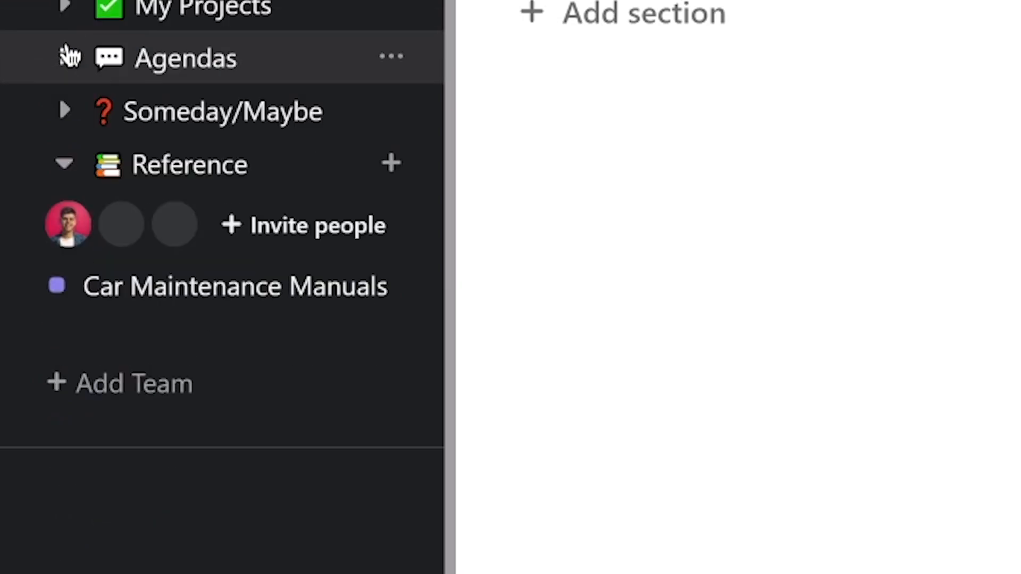
pyautogui.click(65, 164)
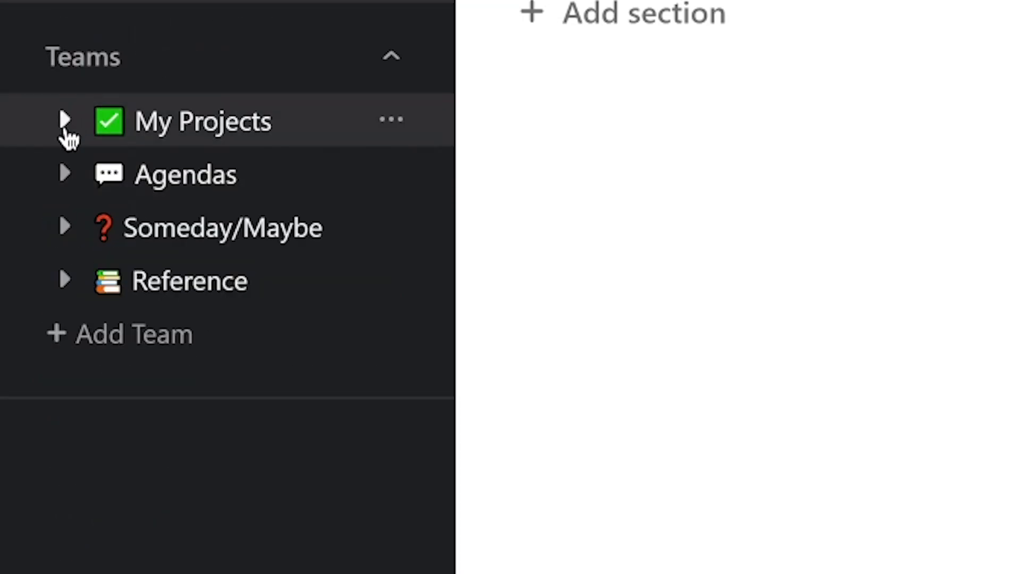
# - Open the "Put BMW up for sale" project under My Projects and examine its Overview
pyautogui.click(65, 128)
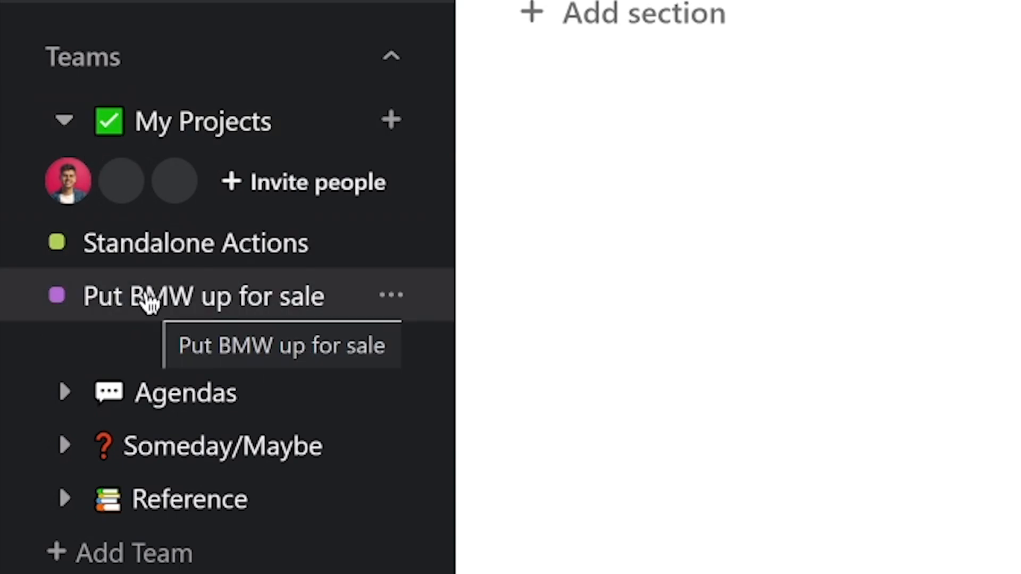
pyautogui.click(147, 297)
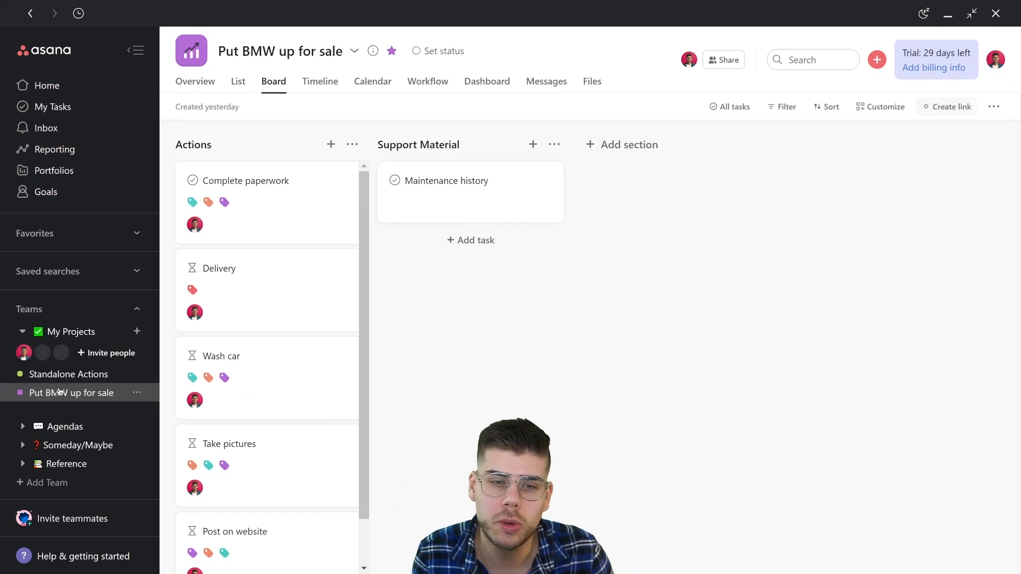
pyautogui.click(209, 86)
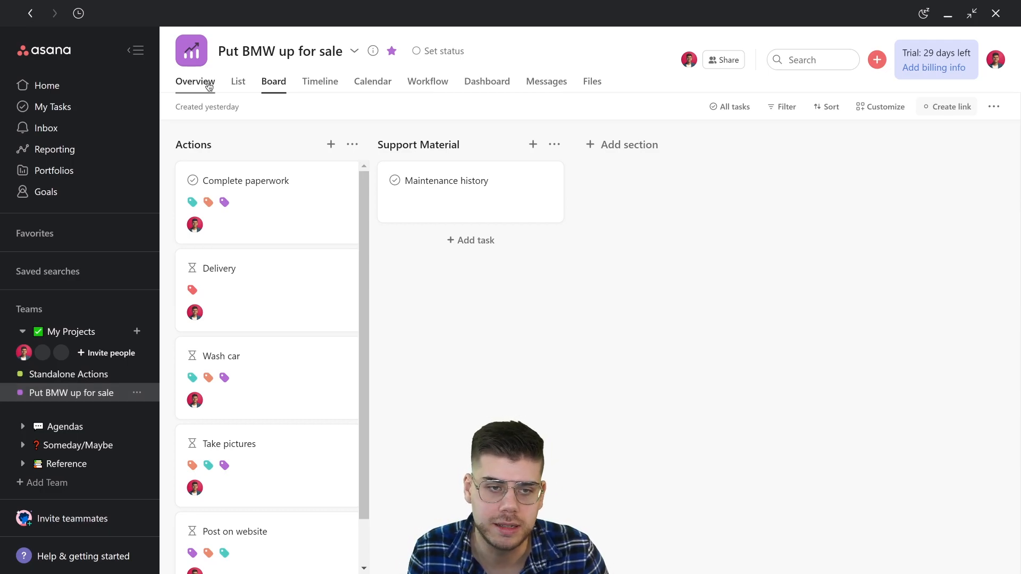
pyautogui.scroll(-3, 269, 142)
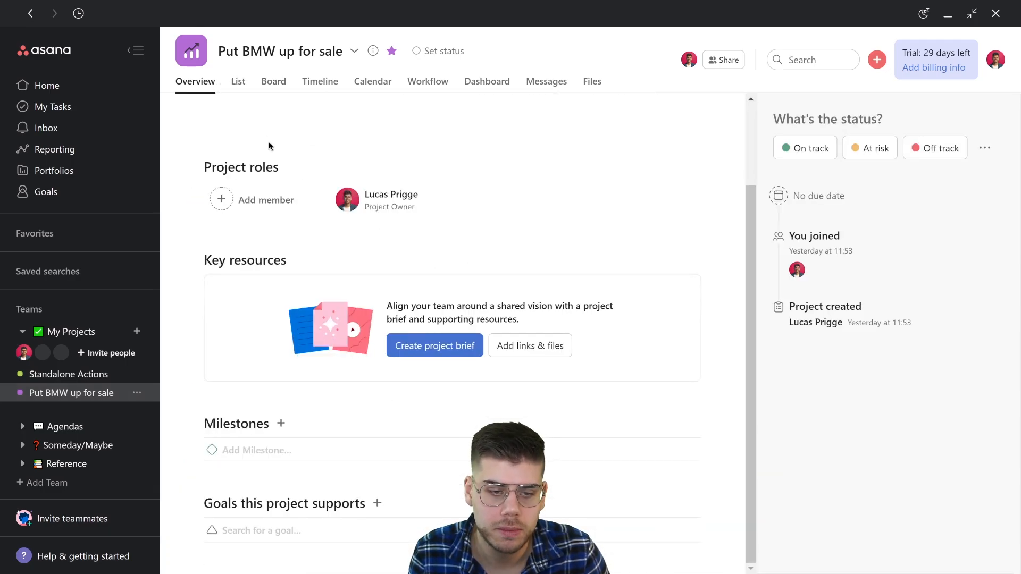
# - Look through the "Put BMW up for sale" project's List, Board, Timeline, Calendar and Workflow views
pyautogui.scroll(3, 272, 122)
pyautogui.click(238, 83)
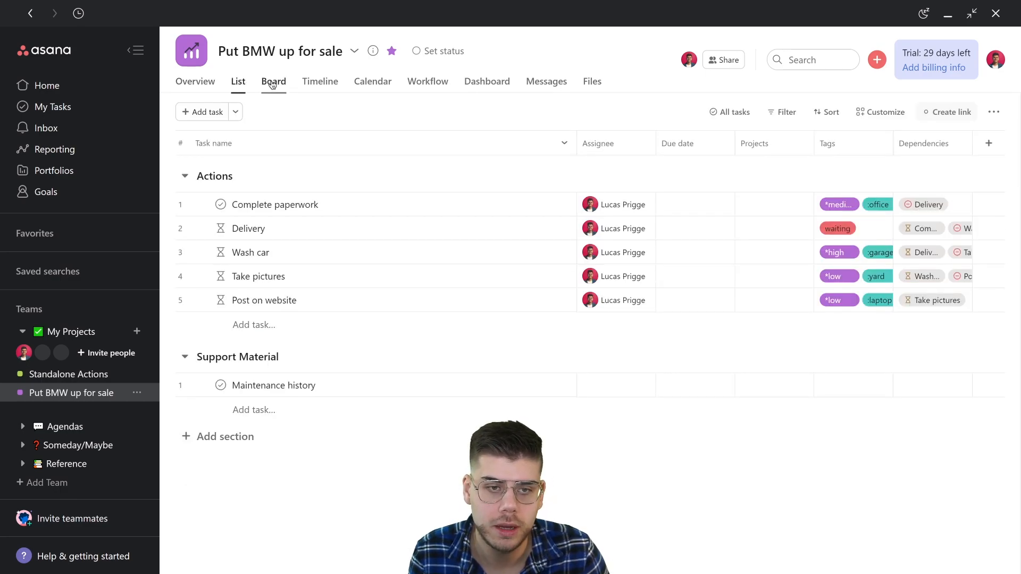
pyautogui.click(273, 83)
pyautogui.click(318, 83)
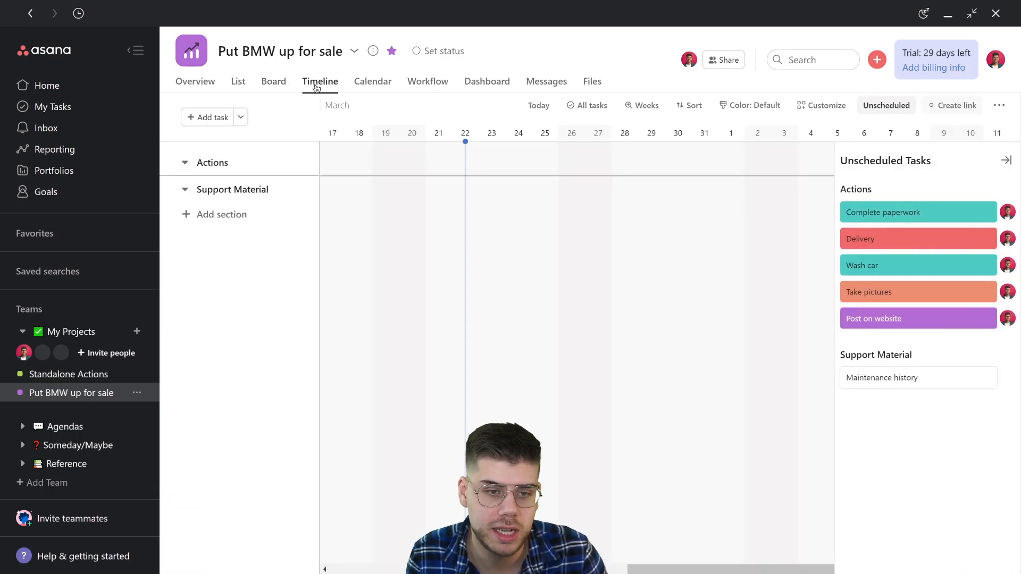
pyautogui.click(375, 86)
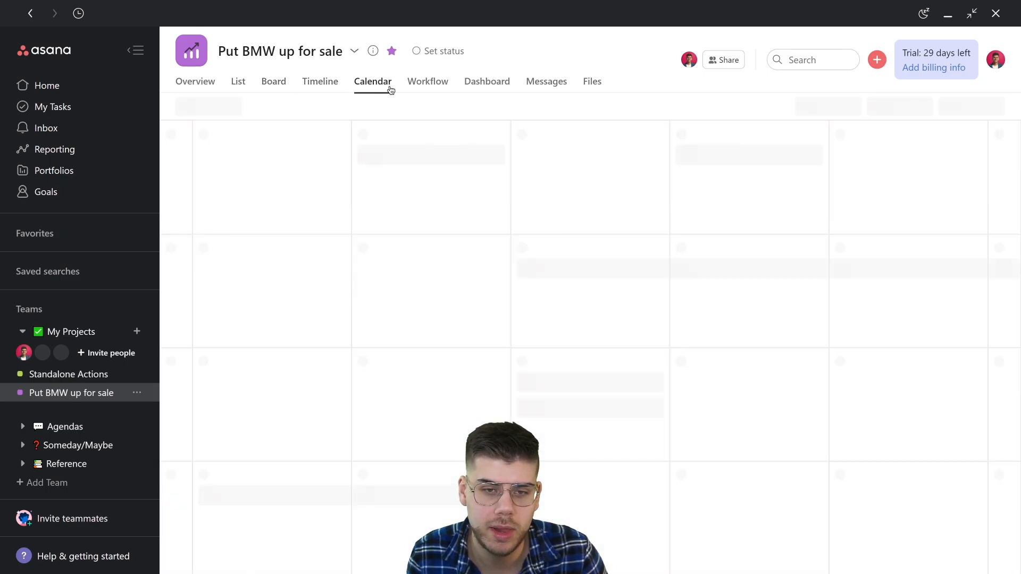
pyautogui.click(436, 88)
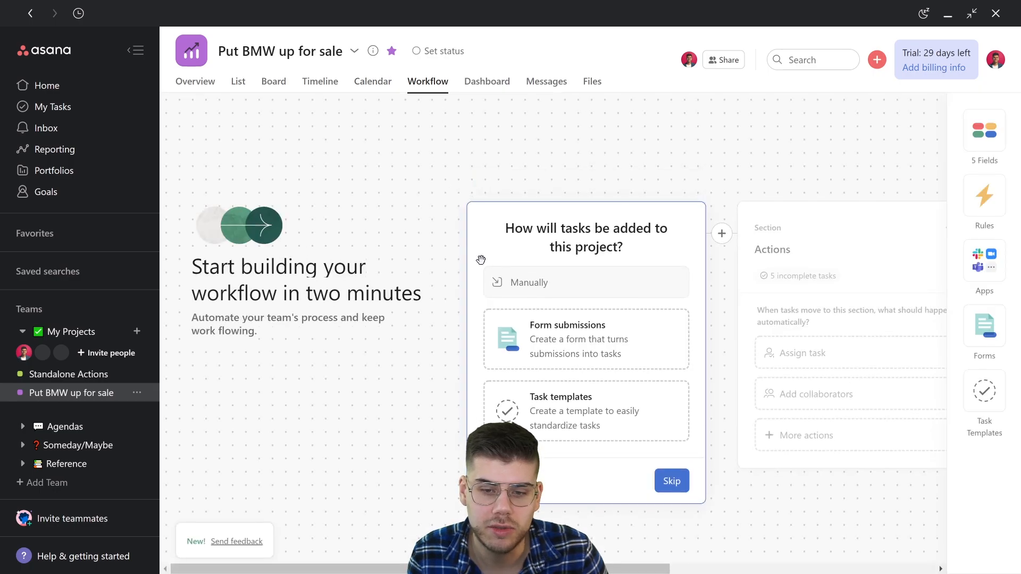
# - Look through the project's Dashboard charts, its Messages and its Files
pyautogui.click(492, 85)
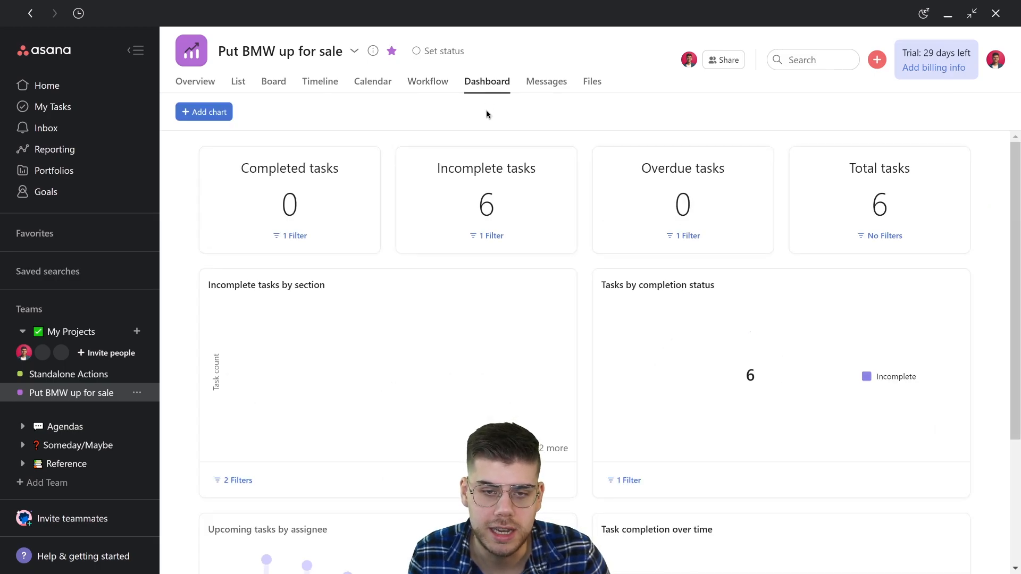
pyautogui.scroll(-3, 497, 243)
pyautogui.scroll(3, 502, 235)
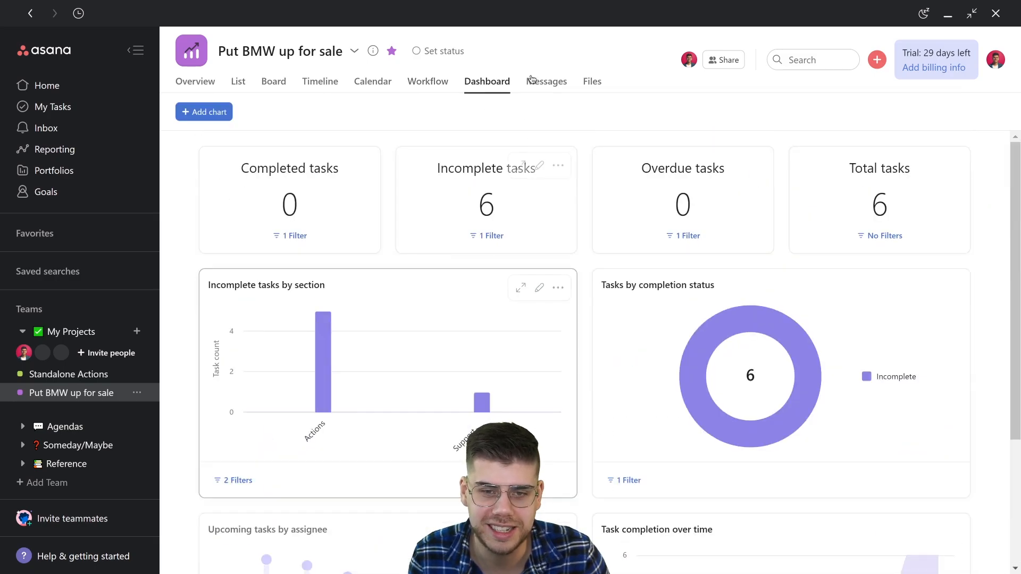
pyautogui.click(590, 84)
pyautogui.click(561, 84)
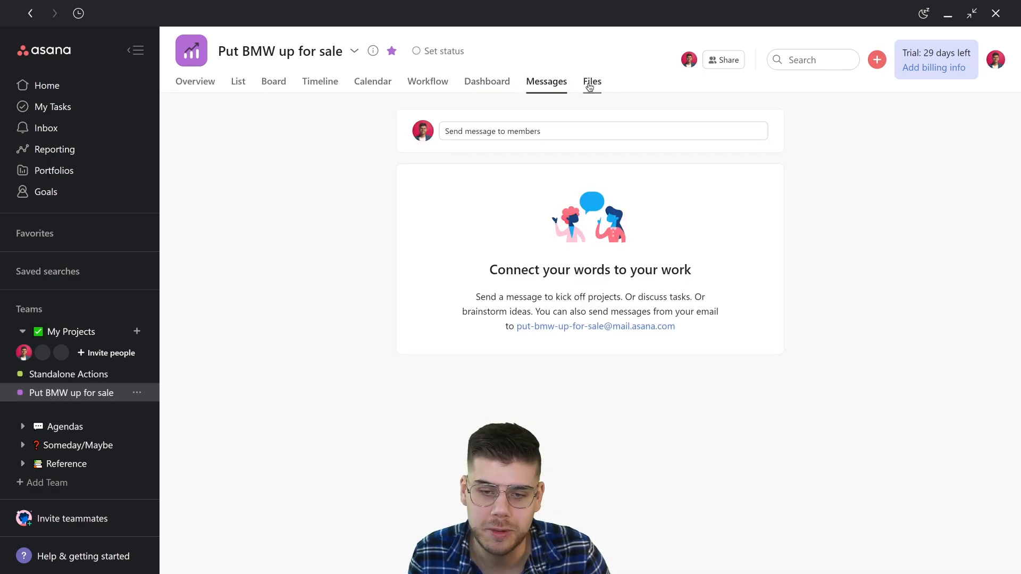
pyautogui.click(590, 85)
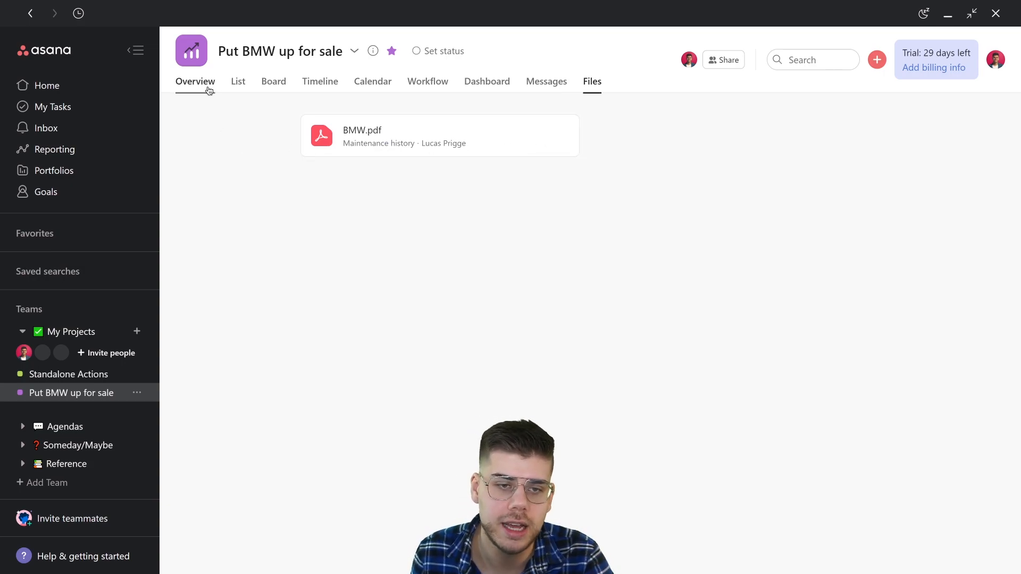
# - Return to the project's List view, check the available status options and widen the Tags column so all tags fit
pyautogui.click(239, 88)
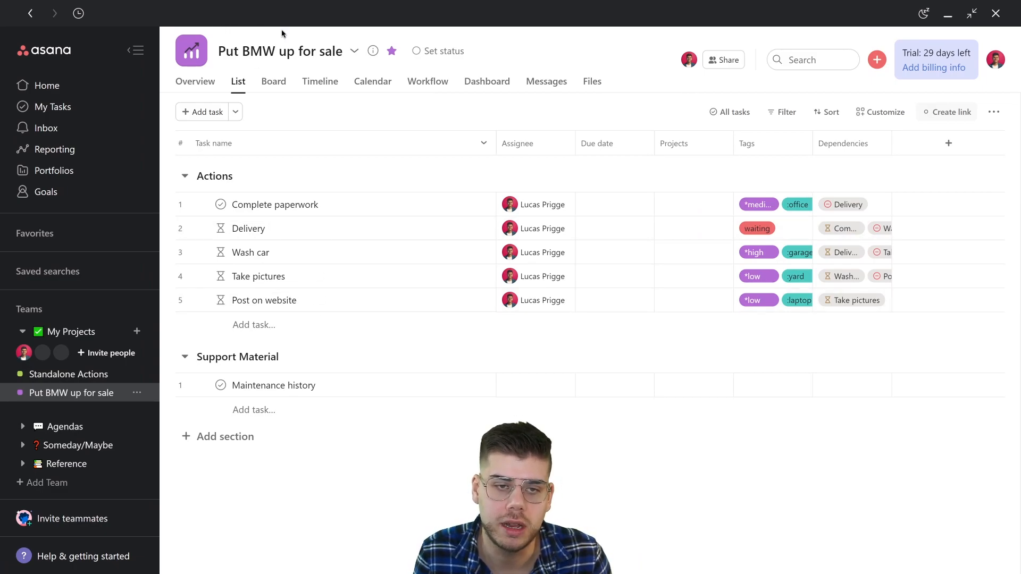
pyautogui.click(463, 51)
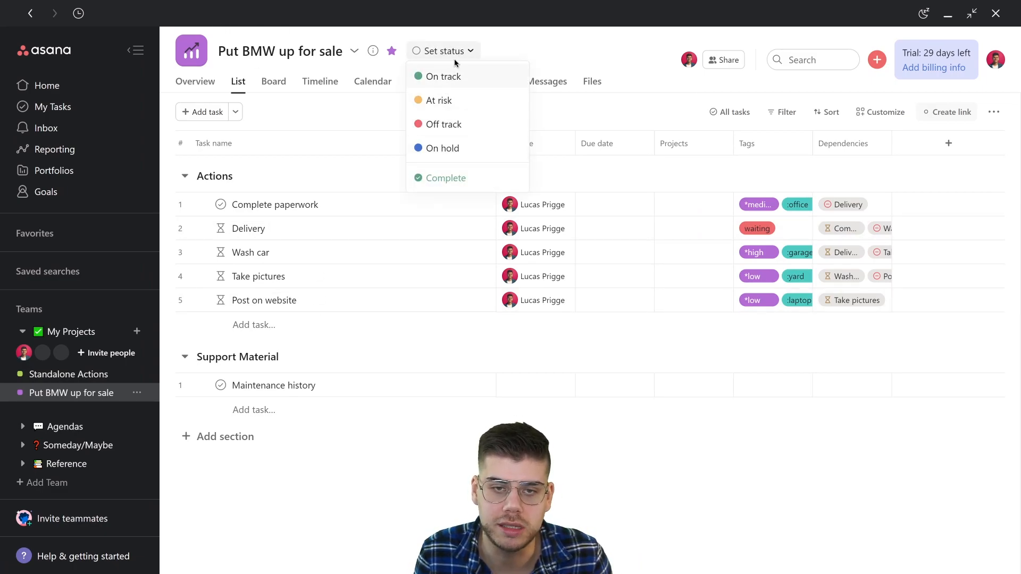
pyautogui.click(459, 58)
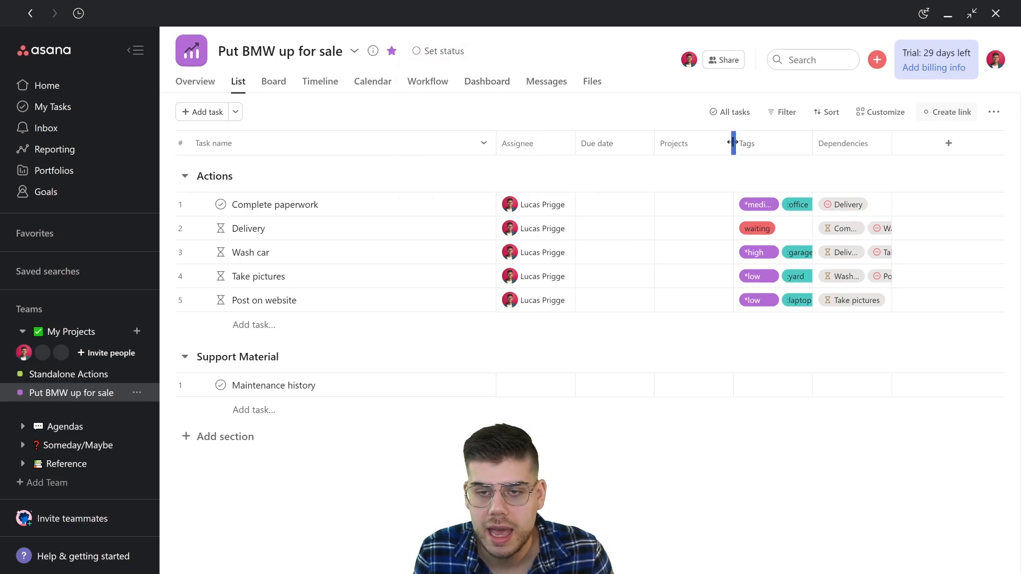
pyautogui.moveTo(811, 141); pyautogui.dragTo(880, 138)
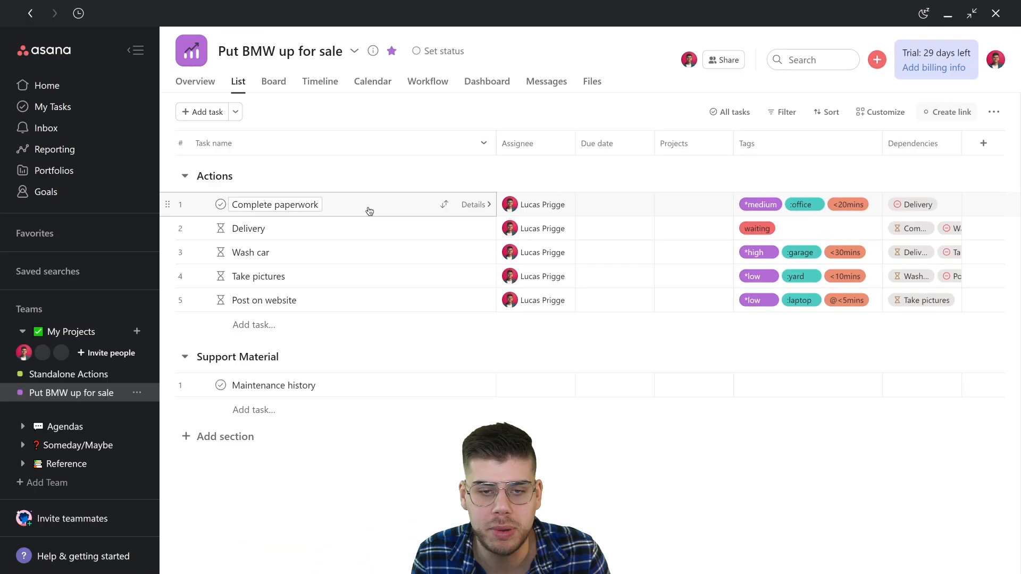
# - Open the "Complete paperwork" task's details and examine its My Tasks section options, dependencies and tags
pyautogui.click(467, 205)
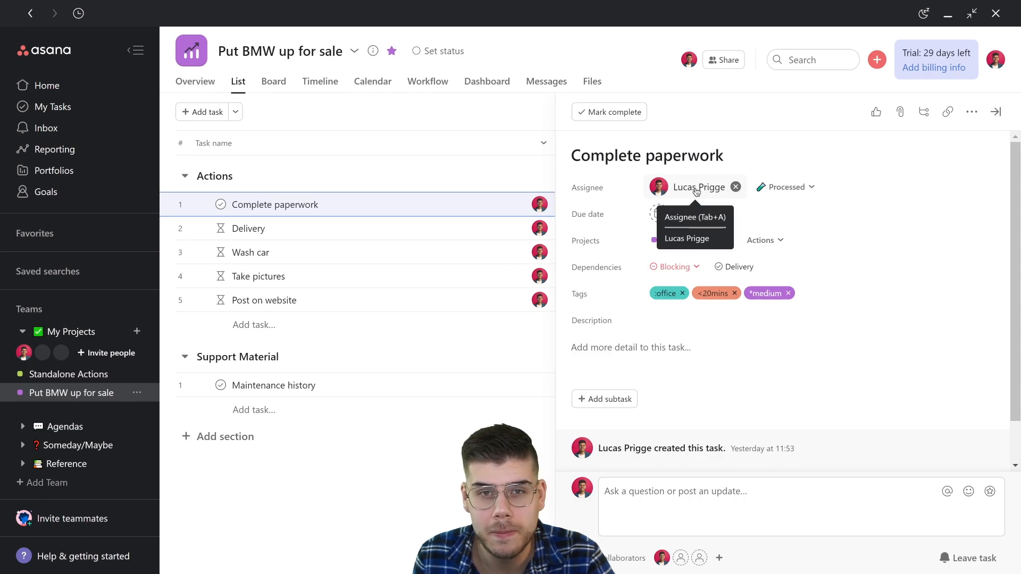
pyautogui.click(799, 187)
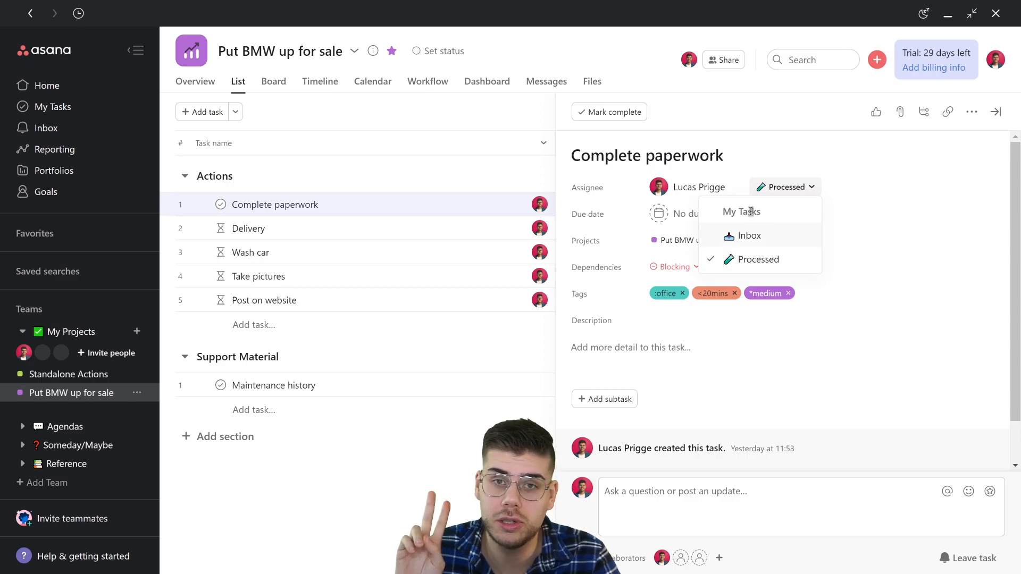
pyautogui.click(795, 186)
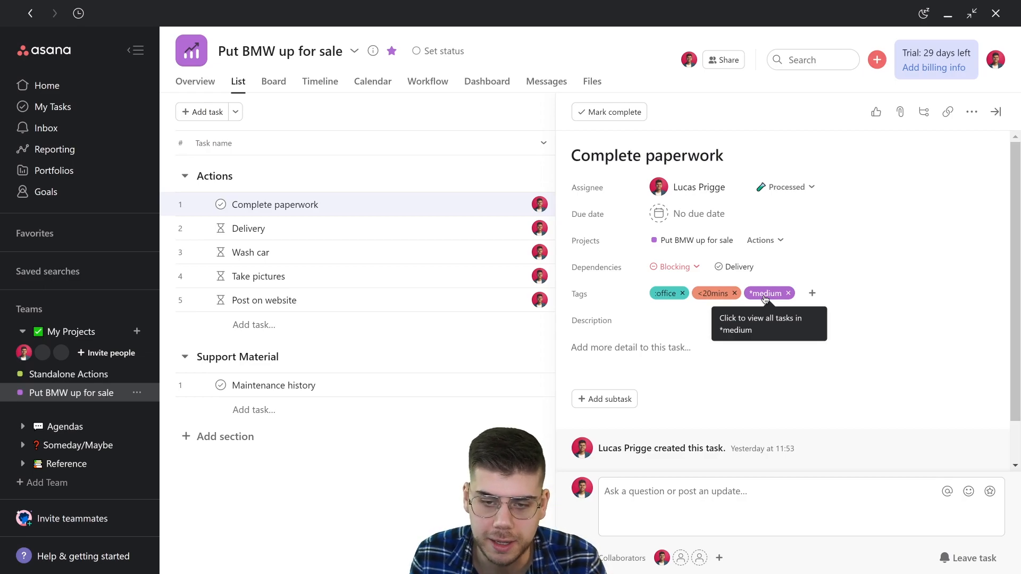
pyautogui.scroll(-2, 688, 381)
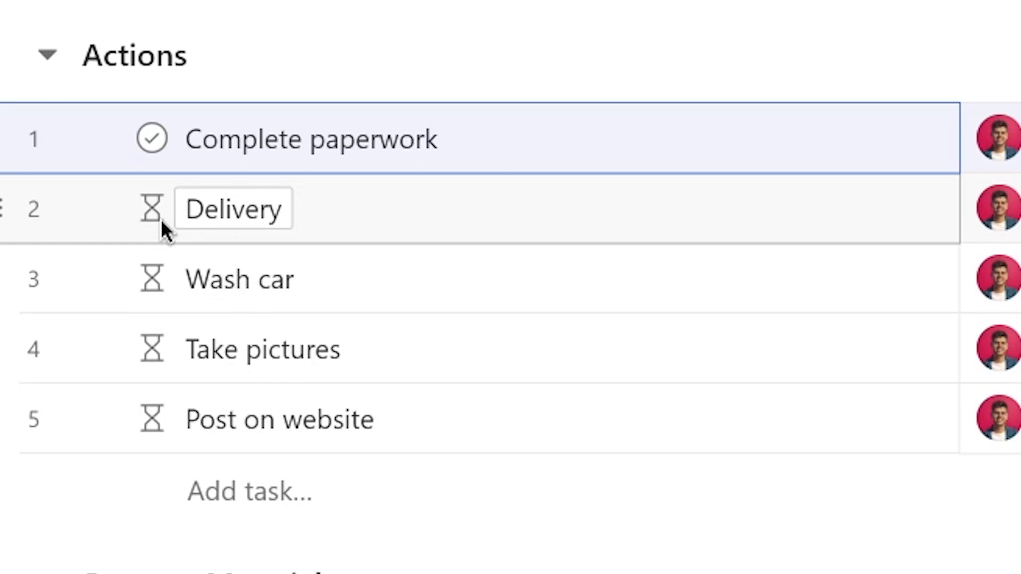
pyautogui.moveTo(161, 220)
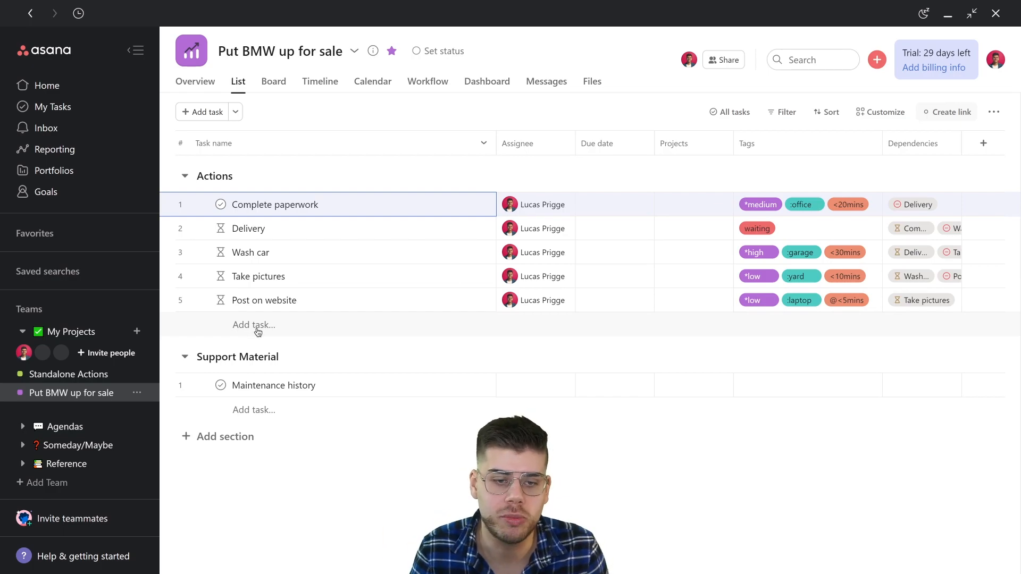
# - Open the "Wash car" task, explore the Blocked by and Blocking choices and task suggestions for another dependency, and close it without adding one
pyautogui.click(292, 251)
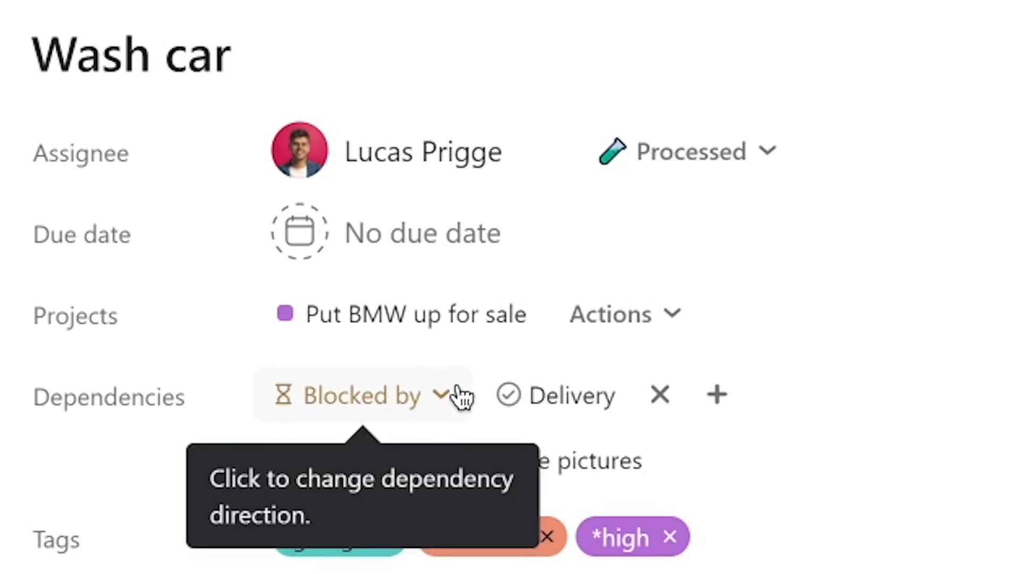
pyautogui.click(718, 396)
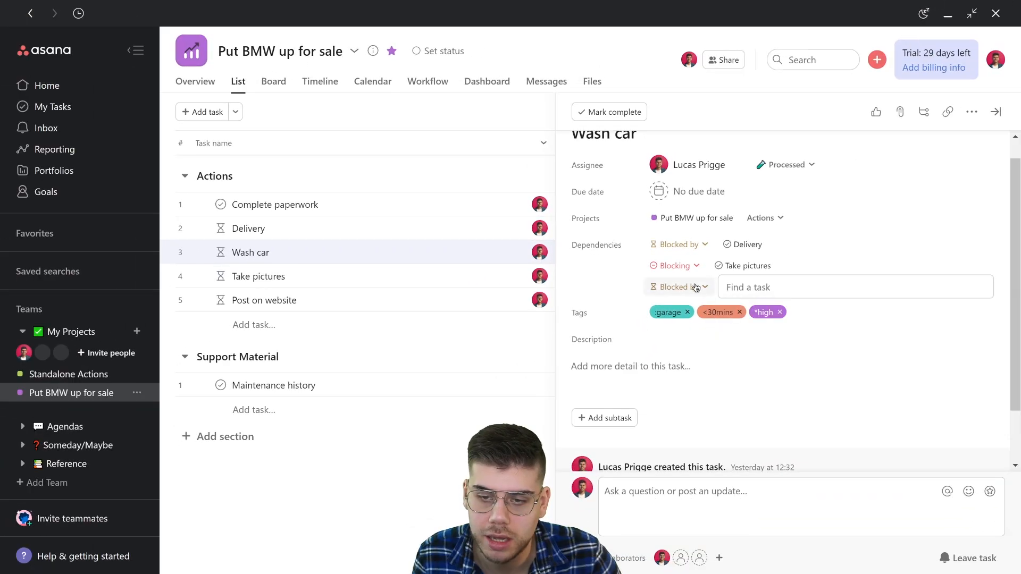
pyautogui.click(654, 359)
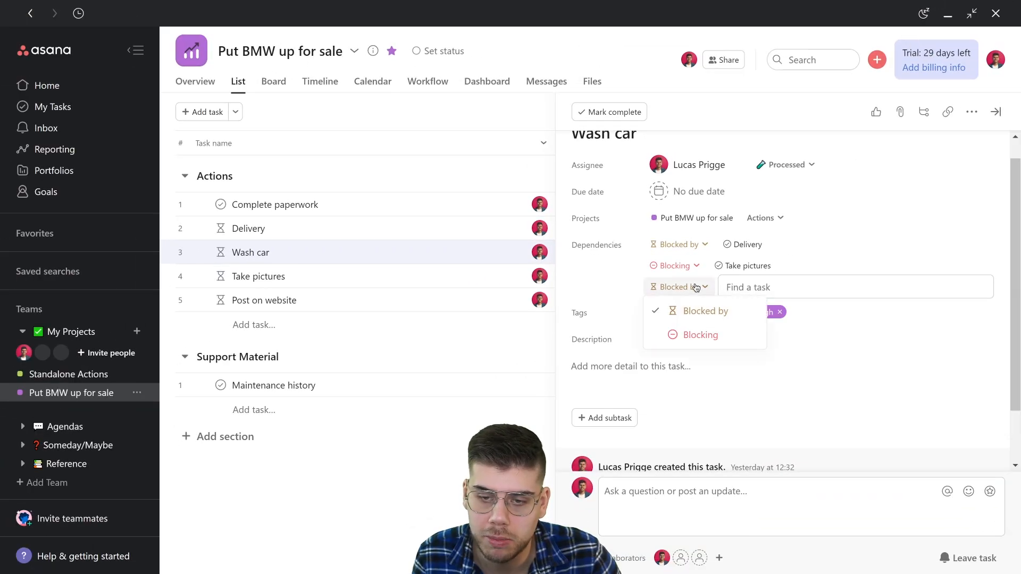
pyautogui.click(697, 312)
pyautogui.scroll(-2, 787, 394)
pyautogui.scroll(2, 784, 381)
pyautogui.scroll(-2, 784, 381)
pyautogui.scroll(2, 777, 351)
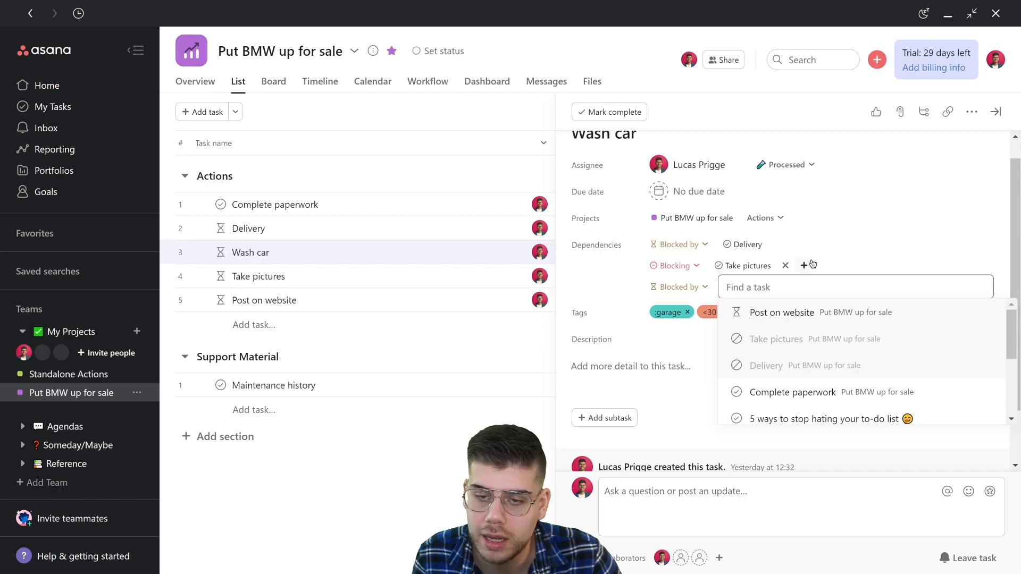
pyautogui.click(713, 289)
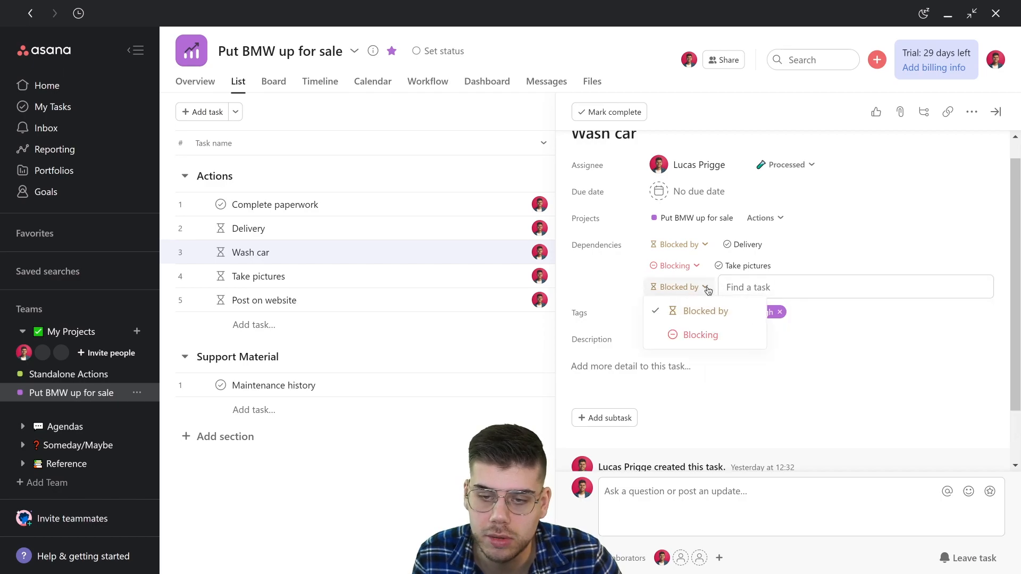
pyautogui.click(627, 291)
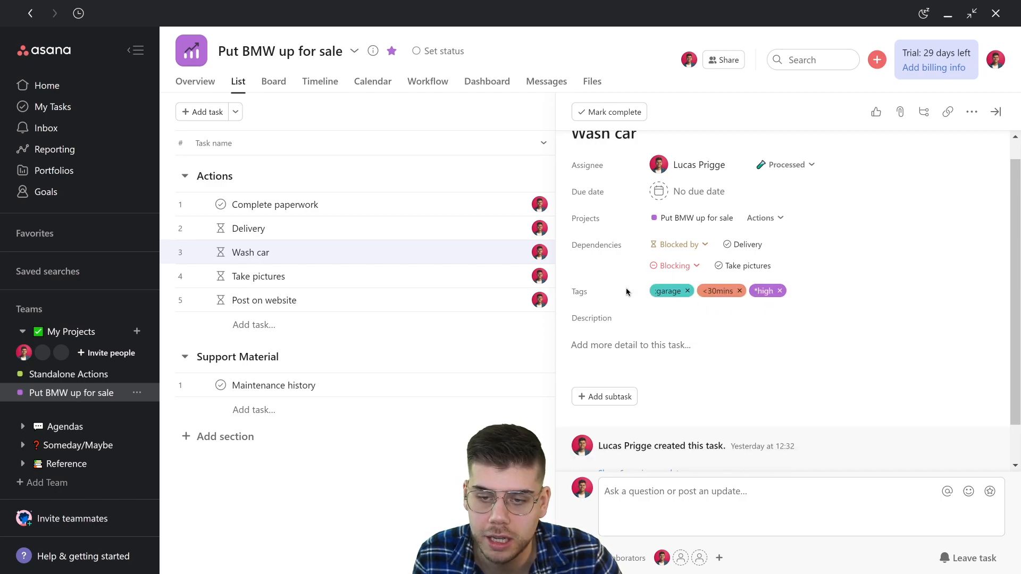
pyautogui.click(995, 112)
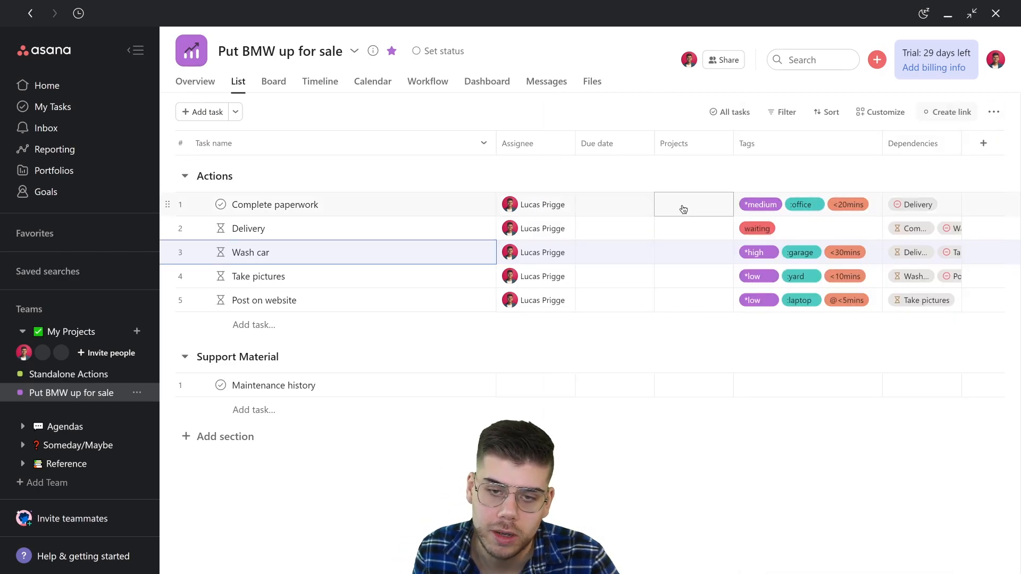
# - Switch the project to the Board view and examine the "Maintenance history" task's details and BMW.pdf attachment under Support Material
pyautogui.moveTo(520, 213)
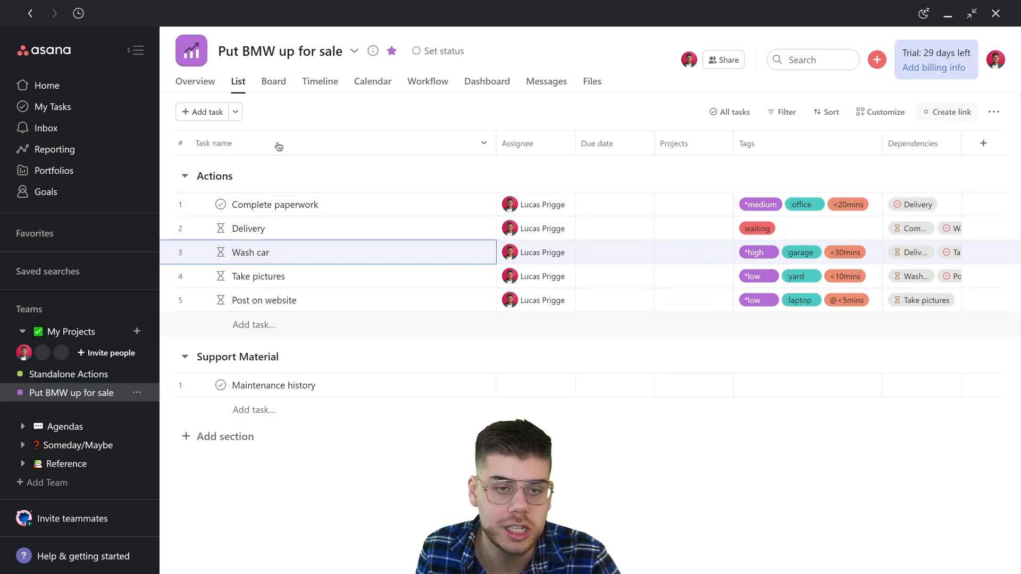
pyautogui.click(274, 81)
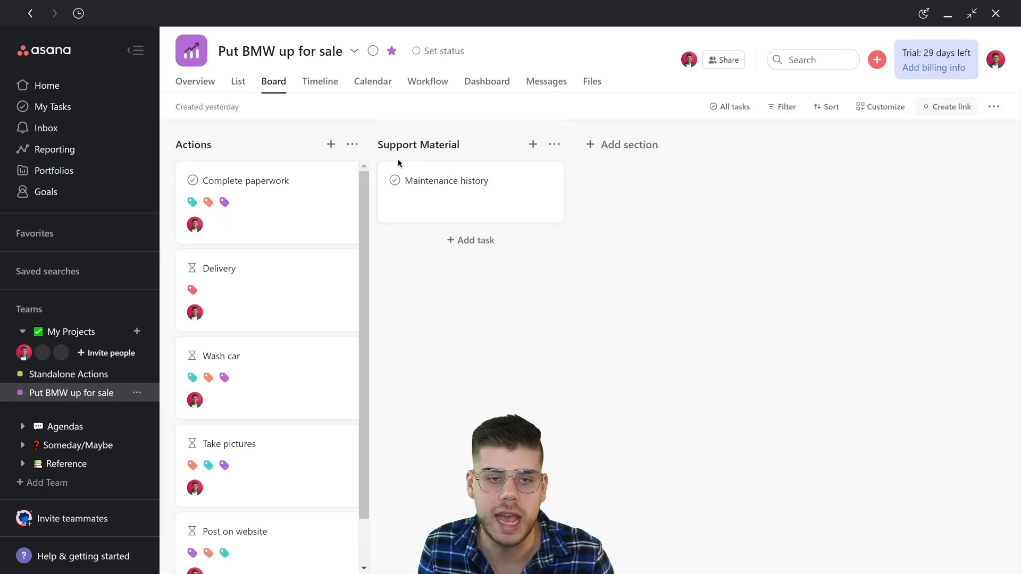
pyautogui.click(456, 188)
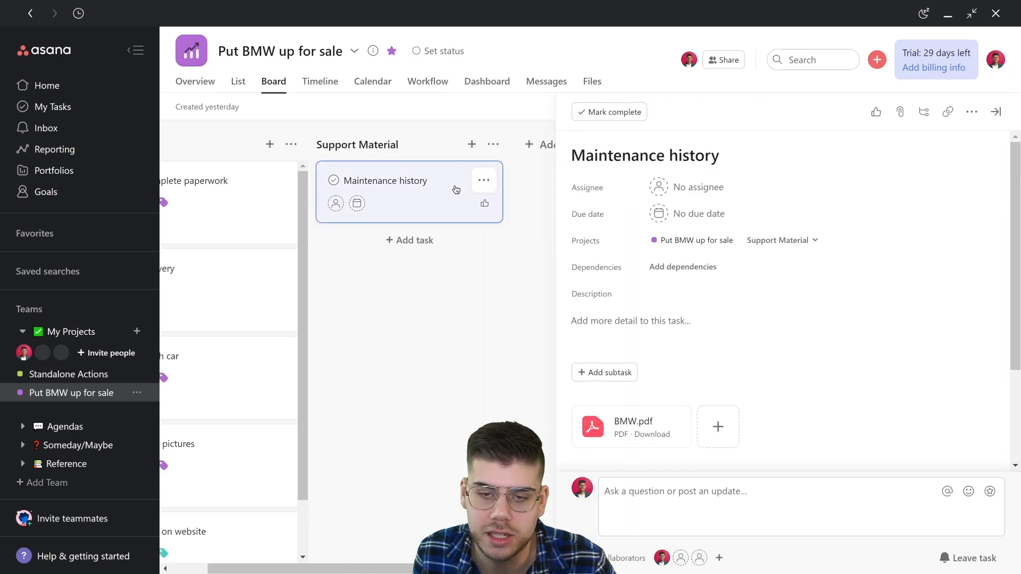
pyautogui.scroll(-3, 659, 213)
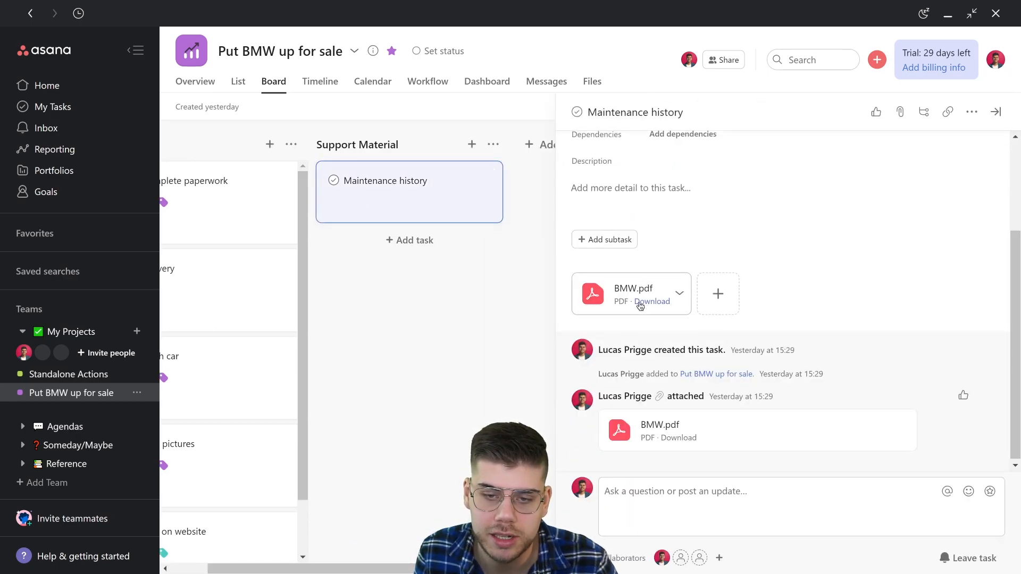
pyautogui.scroll(3, 643, 300)
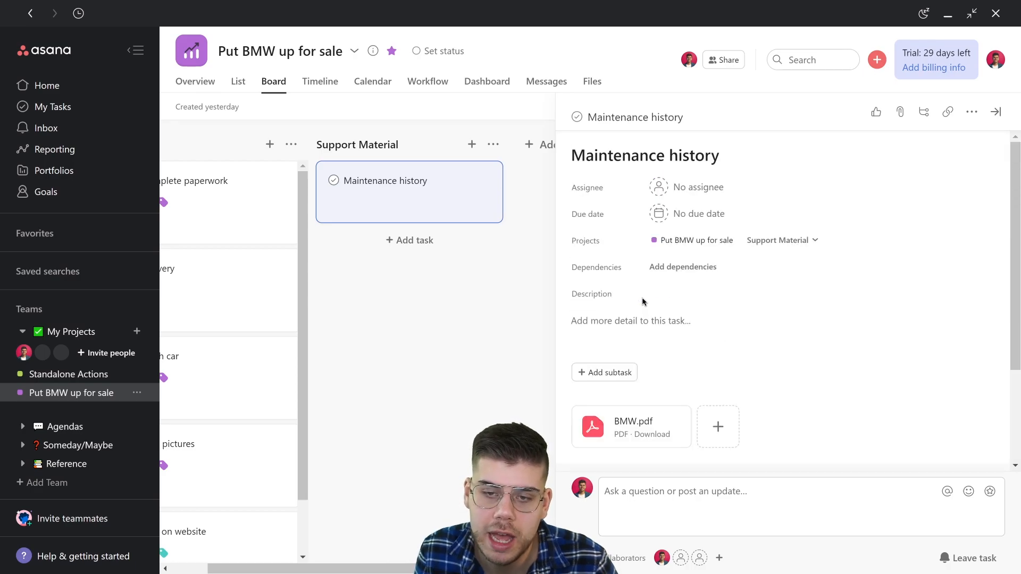
pyautogui.scroll(-3, 682, 329)
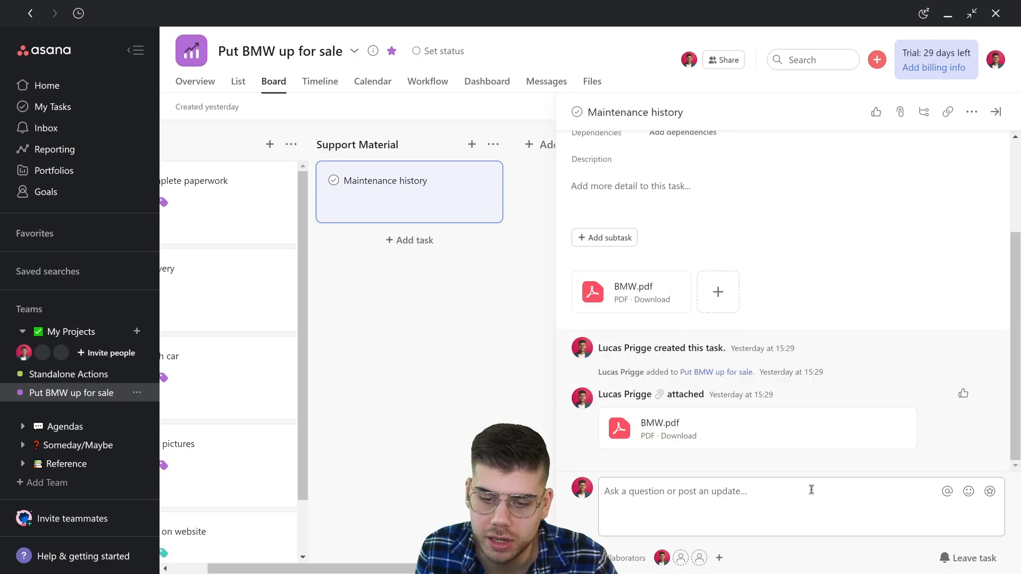
# - Check the comment box's file attachment option and the project's Files, ending back in the Board view
pyautogui.click(788, 490)
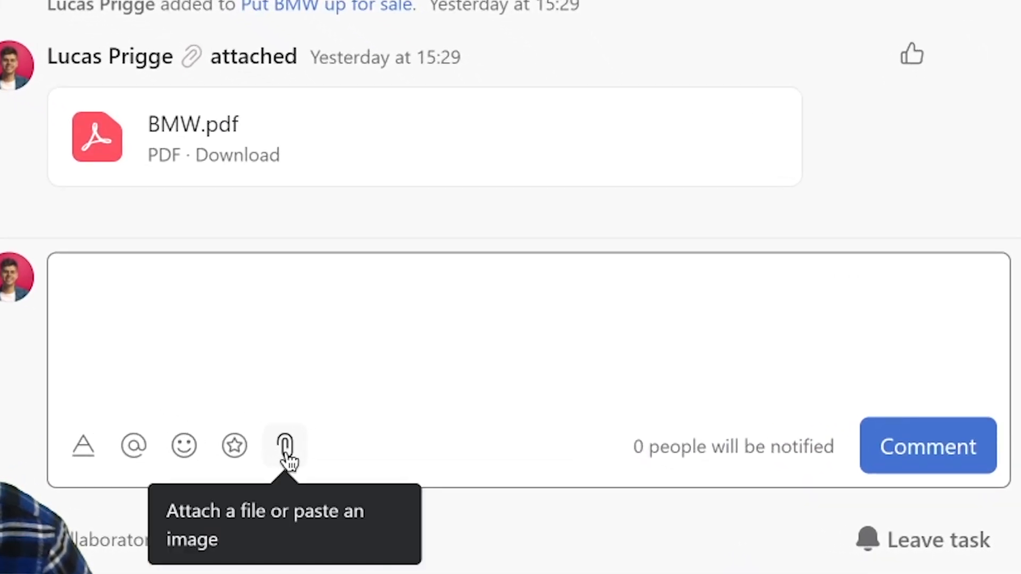
pyautogui.click(643, 111)
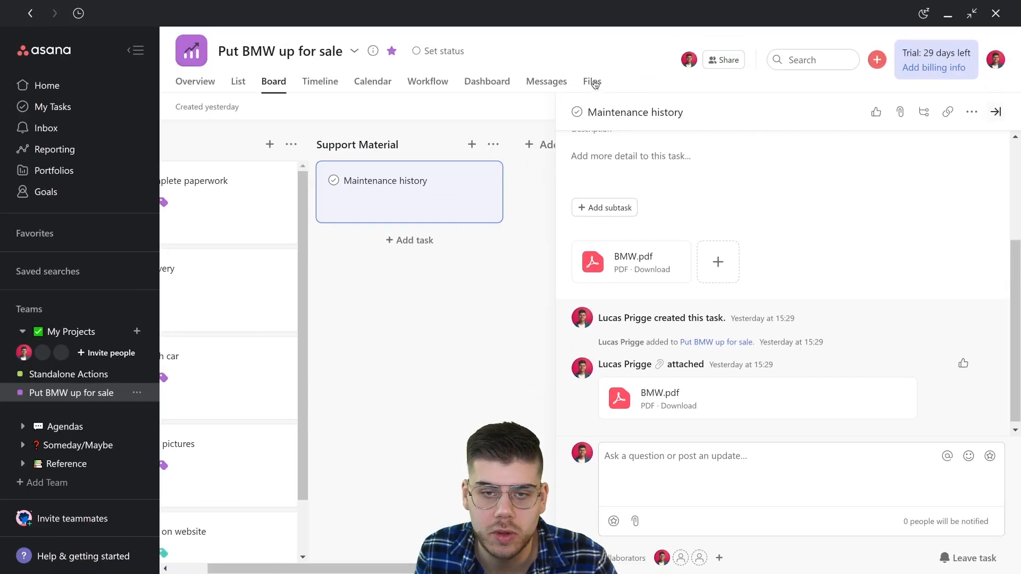
pyautogui.click(594, 83)
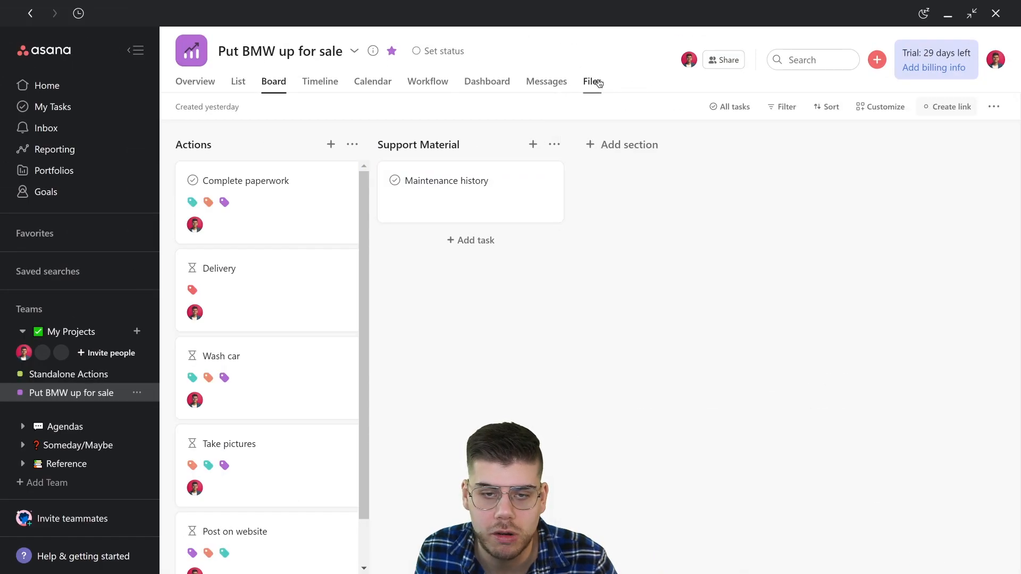
pyautogui.click(270, 83)
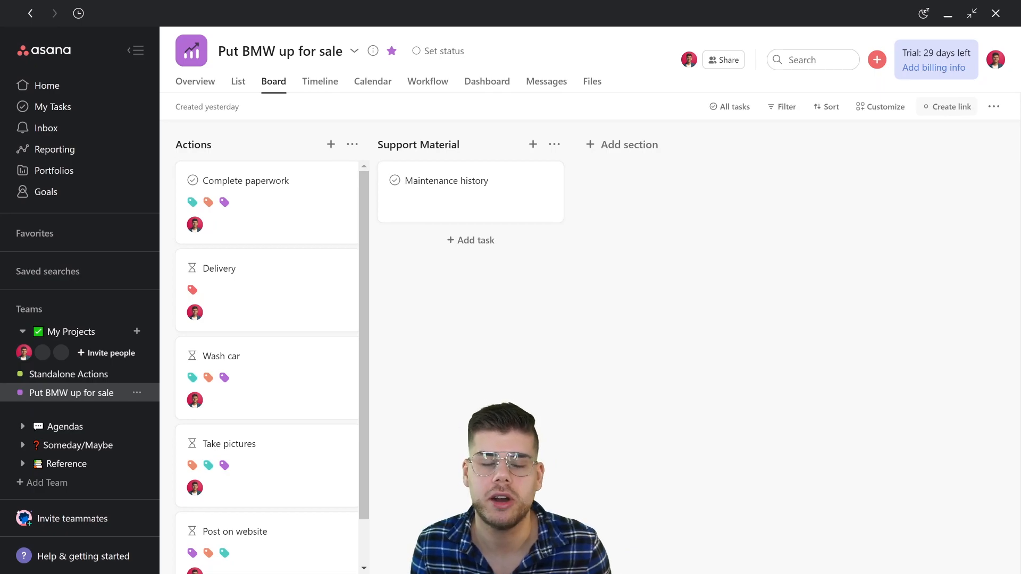
# - Open the Standalone Actions project under My Projects and examine the tags on its tasks
pyautogui.click(81, 381)
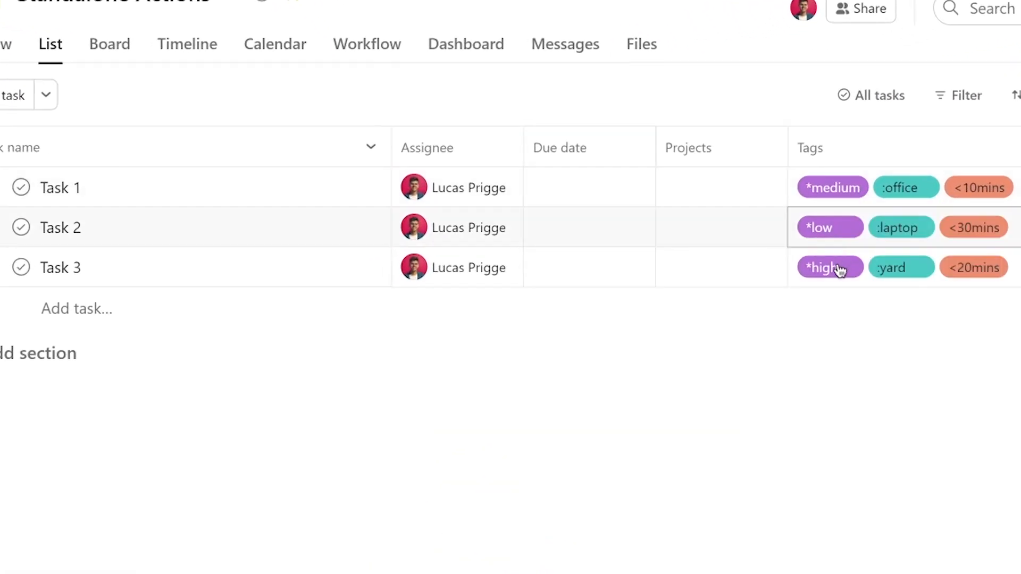
# - Look through the Standalone Actions project's Overview and Dashboard
pyautogui.moveTo(839, 271)
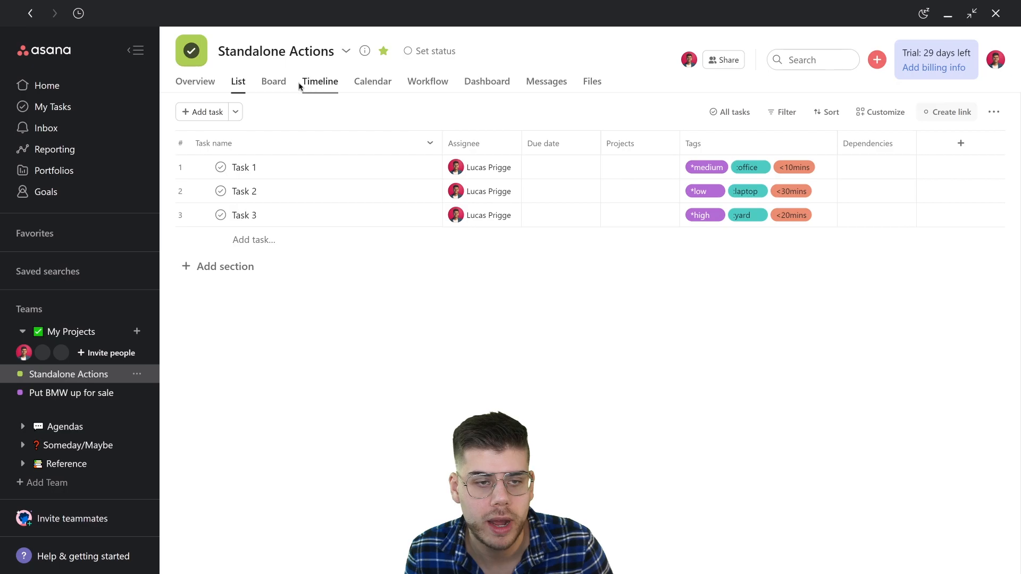
pyautogui.click(209, 81)
pyautogui.click(479, 83)
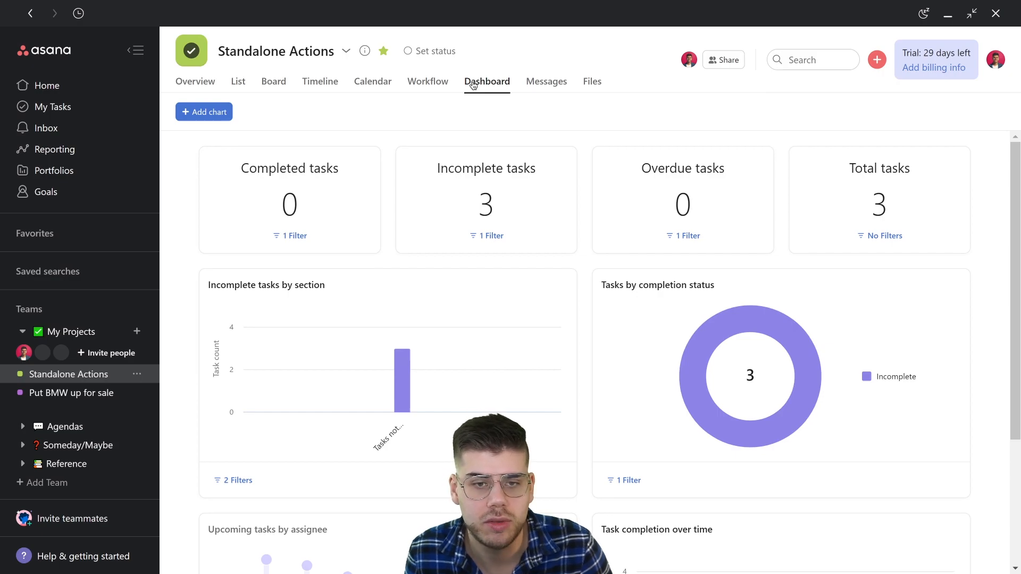
# - Examine the status choices available for the Standalone Actions project without setting one
pyautogui.click(436, 51)
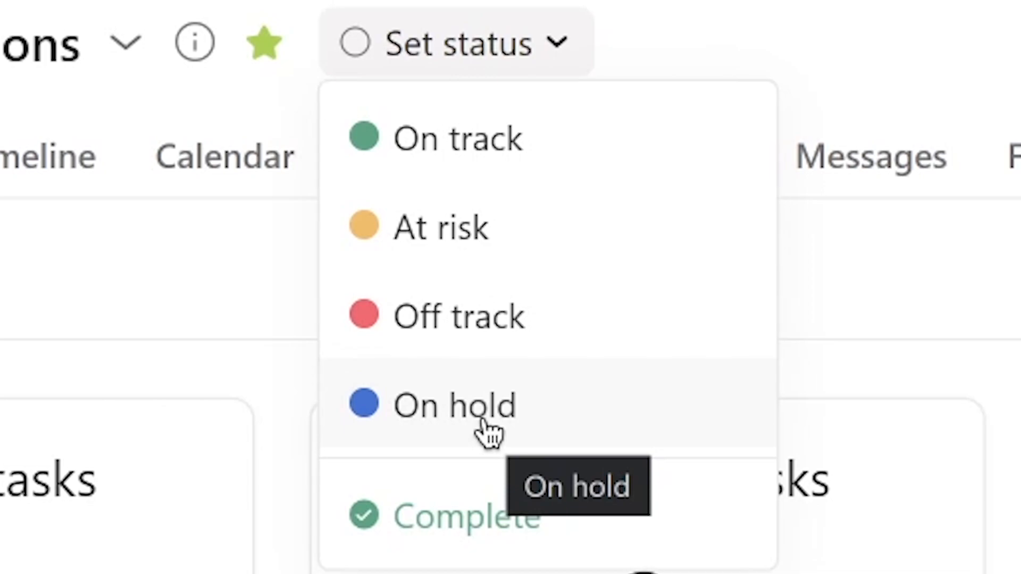
pyautogui.click(471, 49)
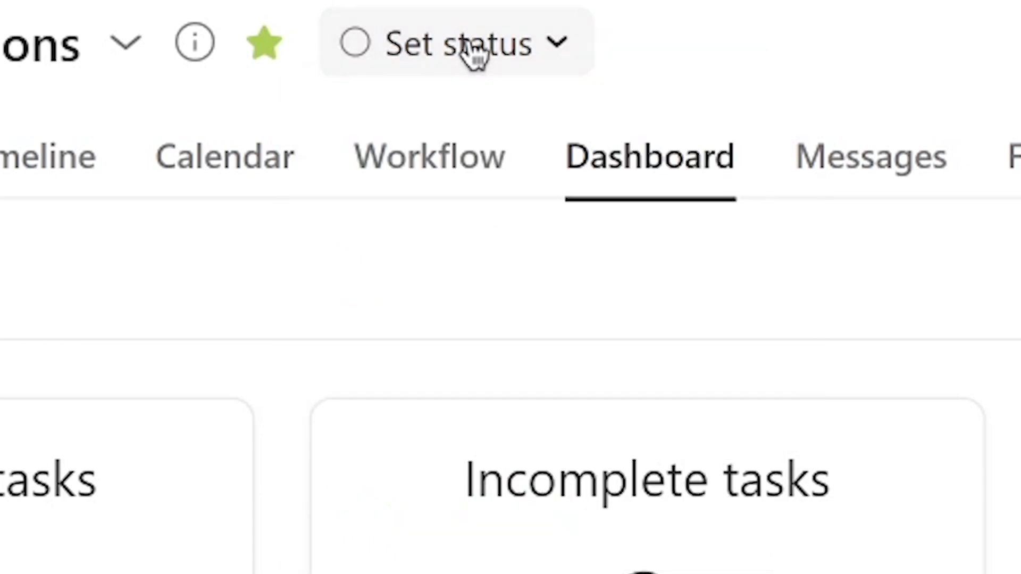
pyautogui.click(473, 50)
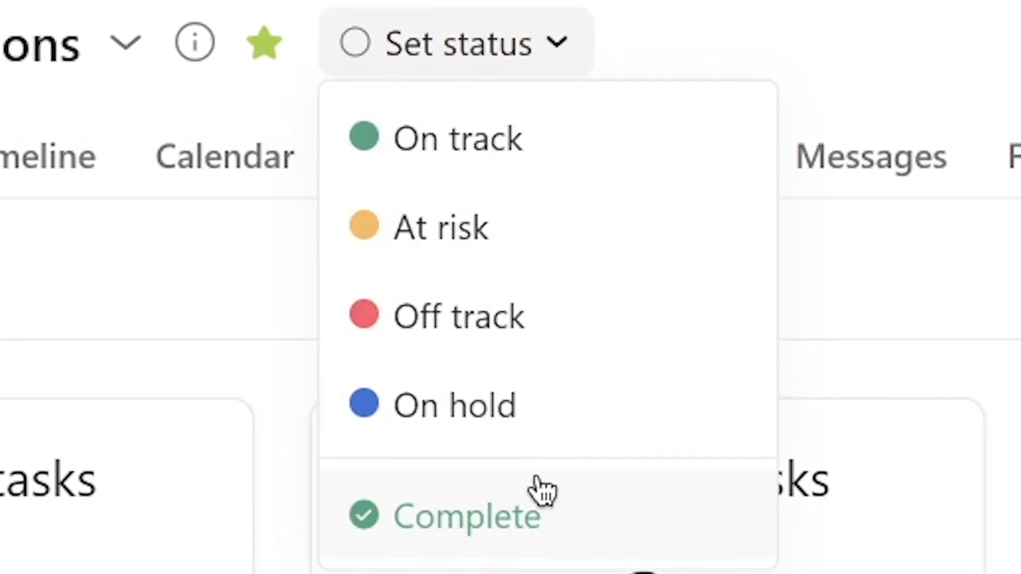
pyautogui.click(481, 43)
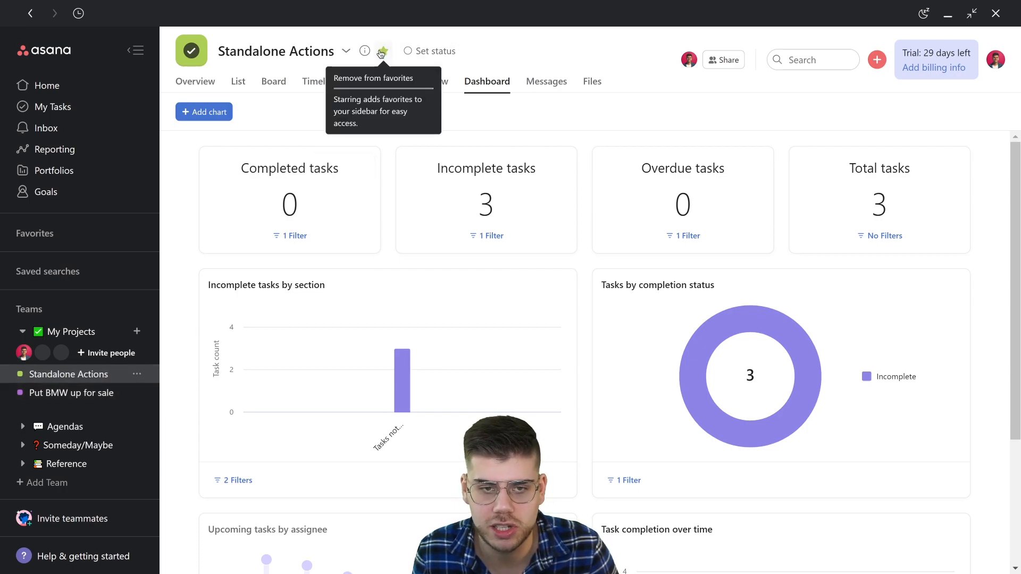
# - View the Put BMW up for sale project, return Home and check the filter choices for the Projects widget
pyautogui.click(71, 393)
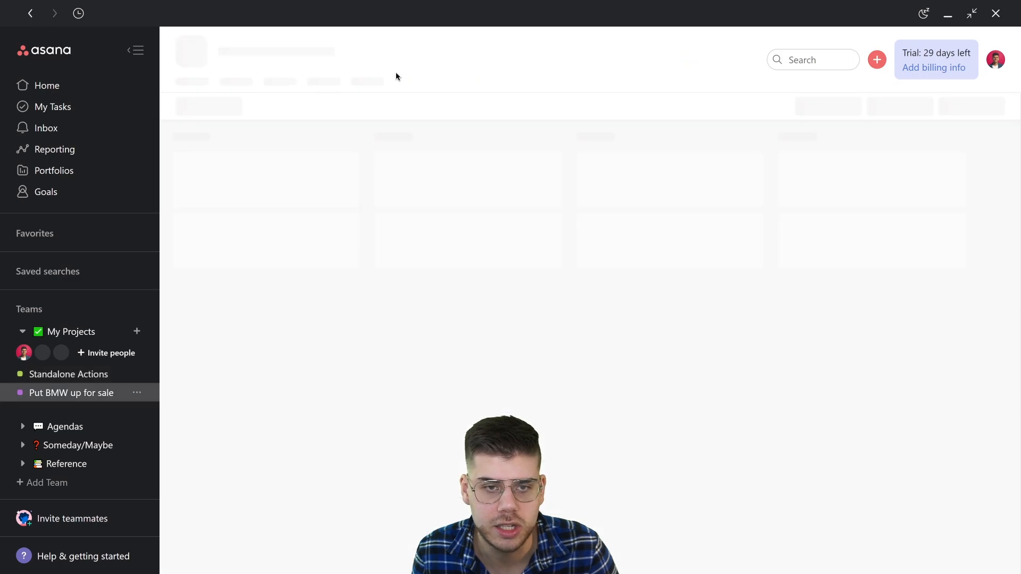
pyautogui.click(121, 106)
pyautogui.click(116, 87)
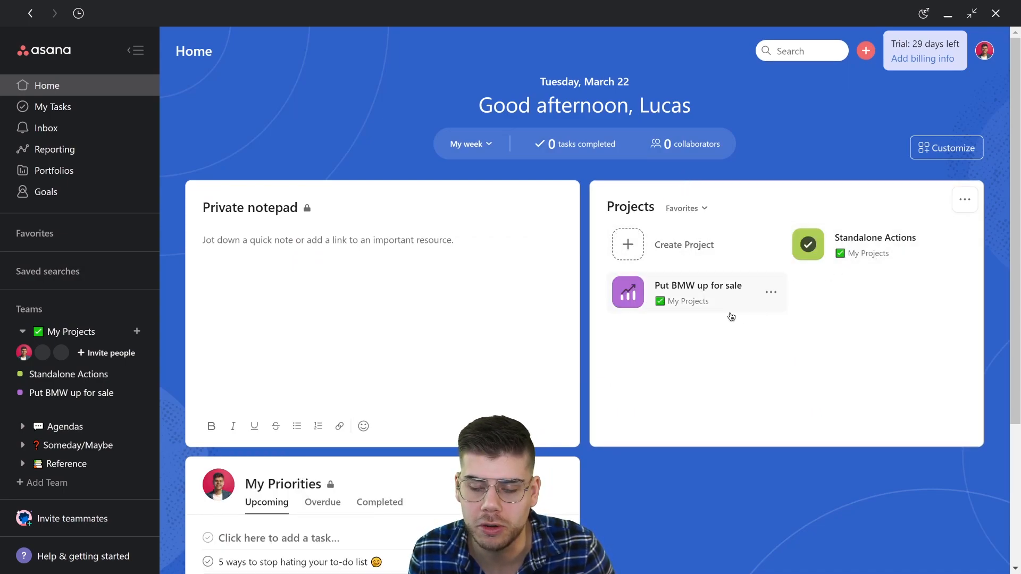
pyautogui.click(706, 211)
pyautogui.click(707, 210)
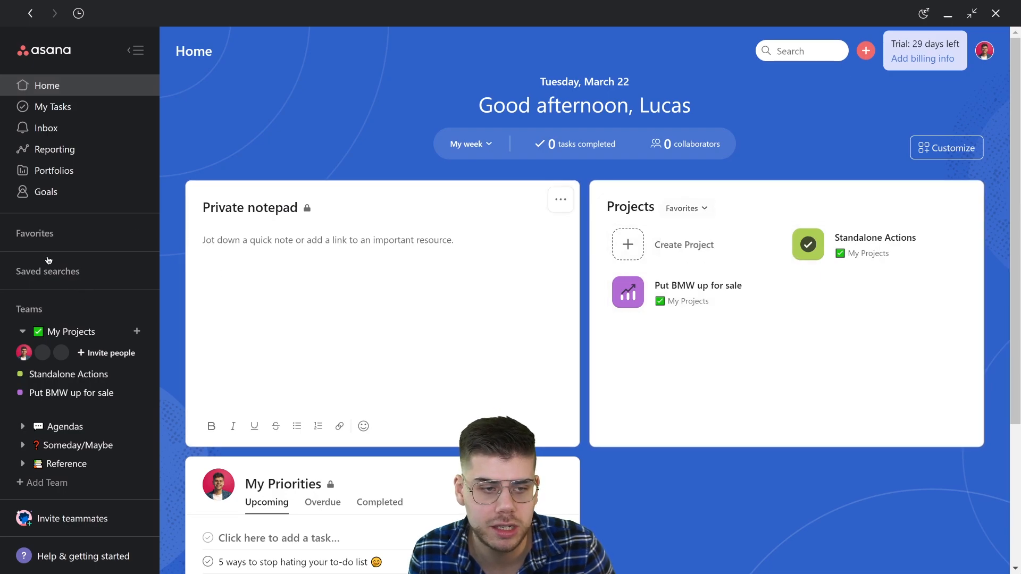
# - Expand Favorites and examine its entries above the list of teams
pyautogui.click(125, 230)
pyautogui.scroll(-2, 87, 277)
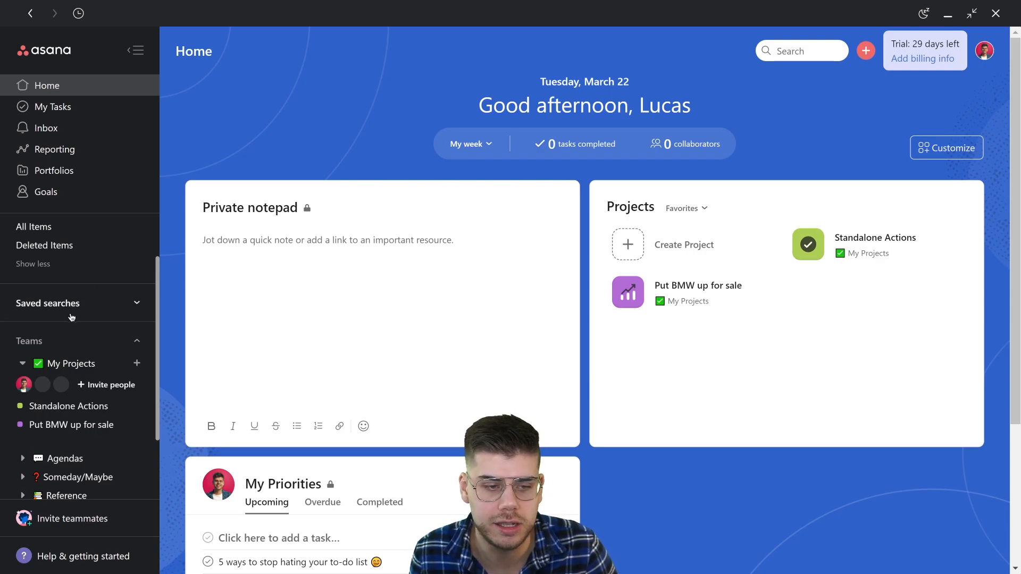
pyautogui.scroll(-2, 74, 308)
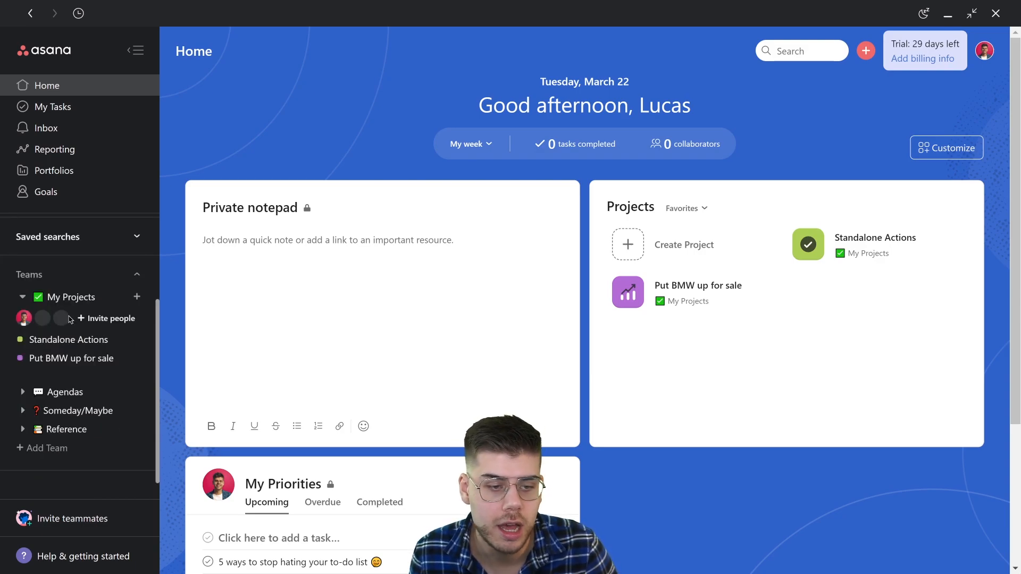
# - Collapse the My Projects team and open the People project under Agendas
pyautogui.click(23, 300)
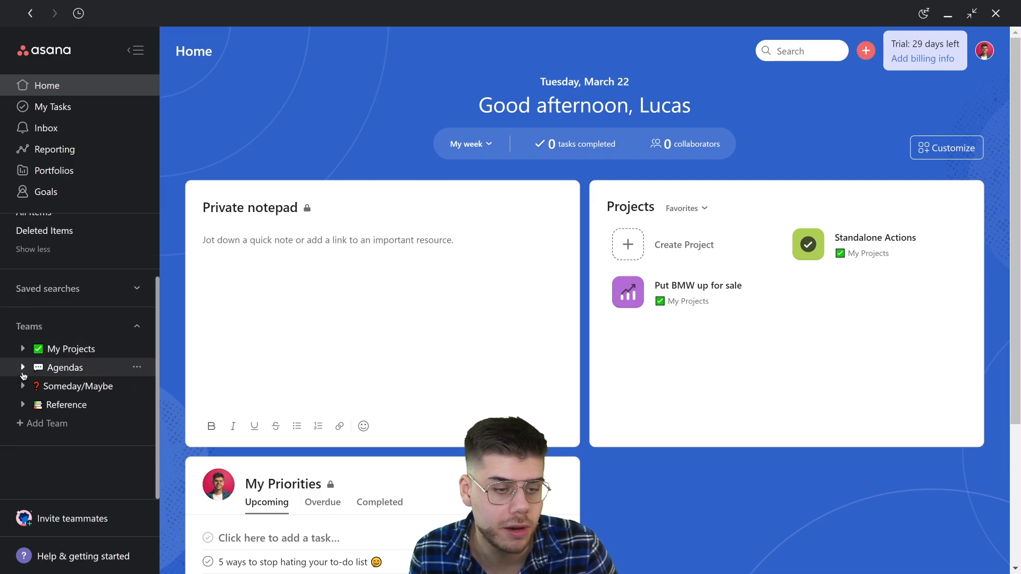
pyautogui.click(23, 372)
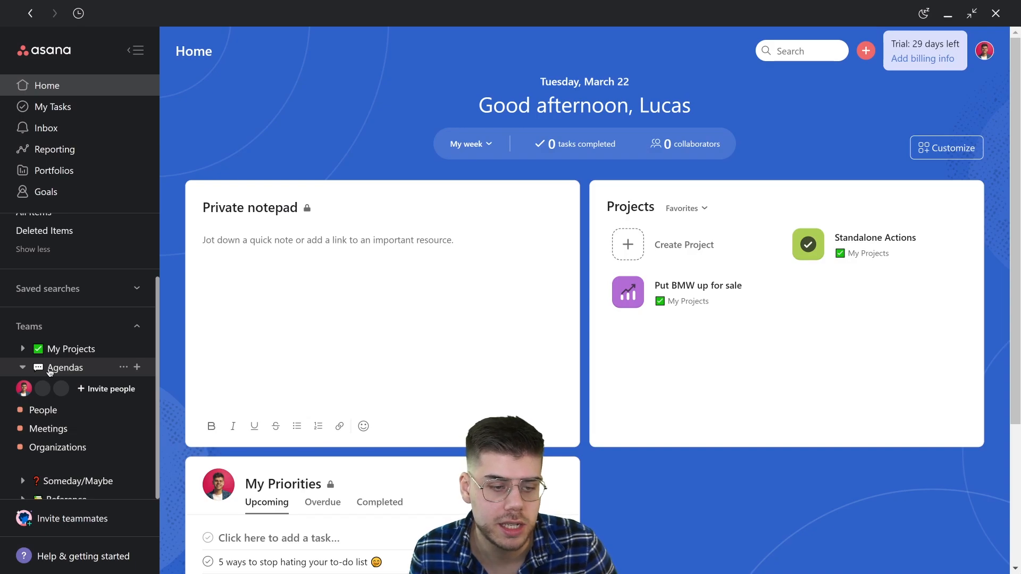
pyautogui.click(49, 412)
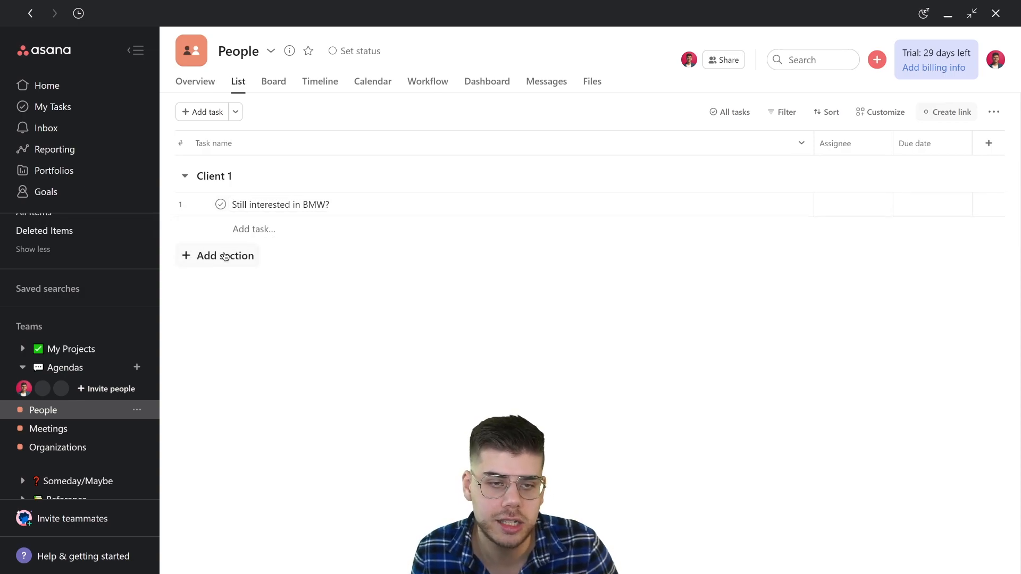
# - Show the People project as a Board and delete its untitled section
pyautogui.click(285, 83)
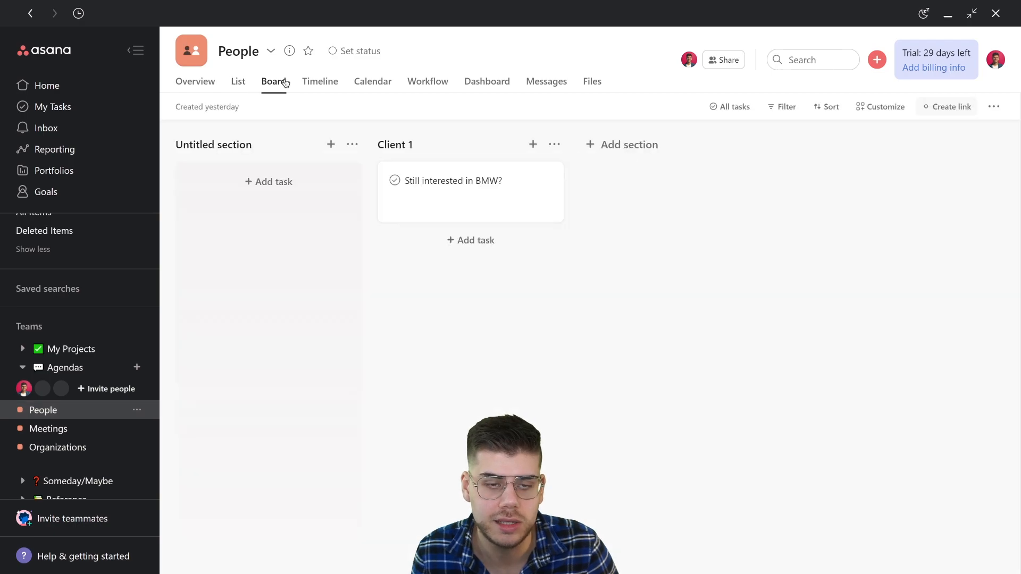
pyautogui.click(352, 144)
pyautogui.click(383, 240)
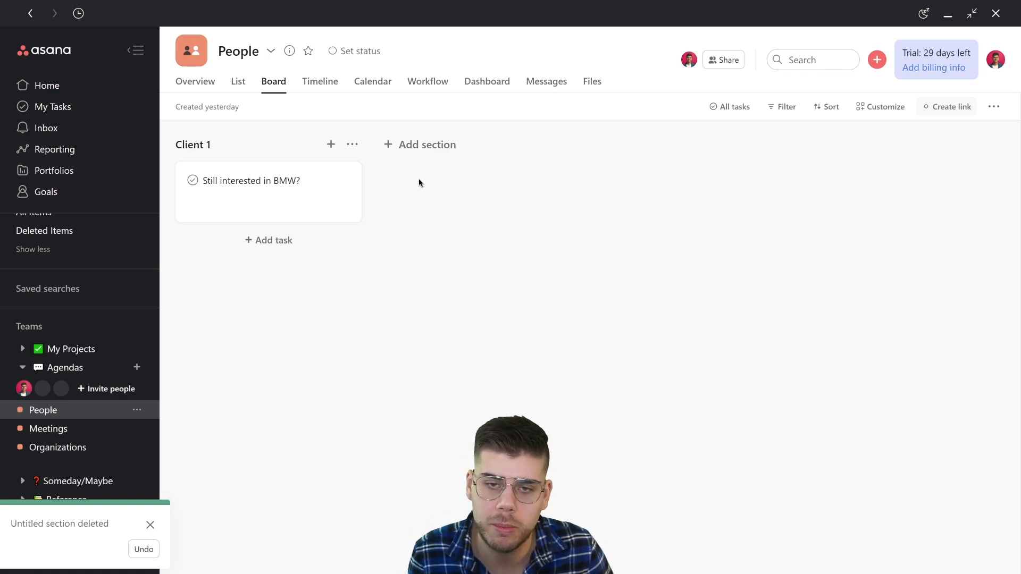
# - Examine the agenda items in the Meetings project, dismiss the deletion notice and view the Organizations project
pyautogui.click(68, 428)
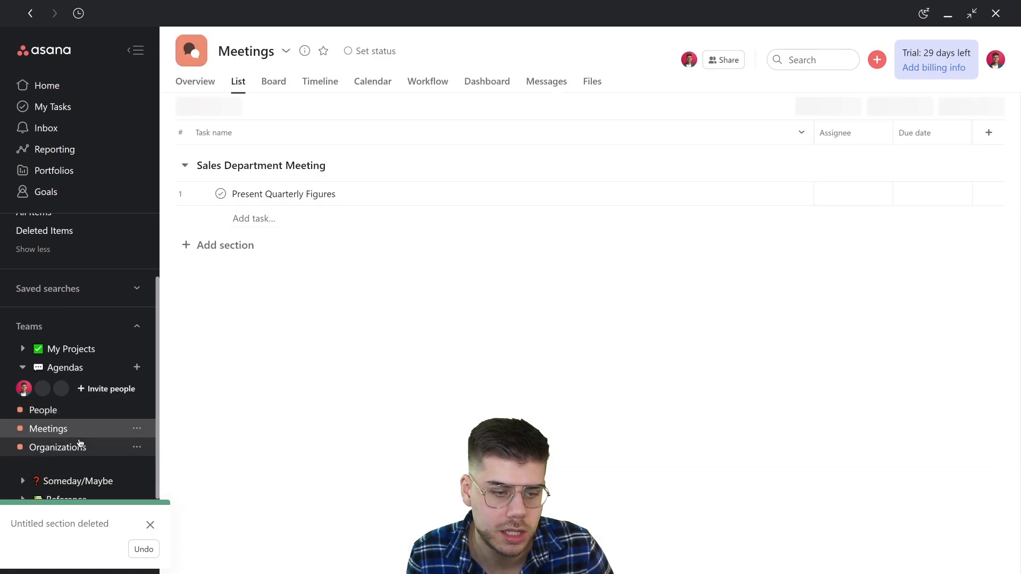
pyautogui.click(150, 525)
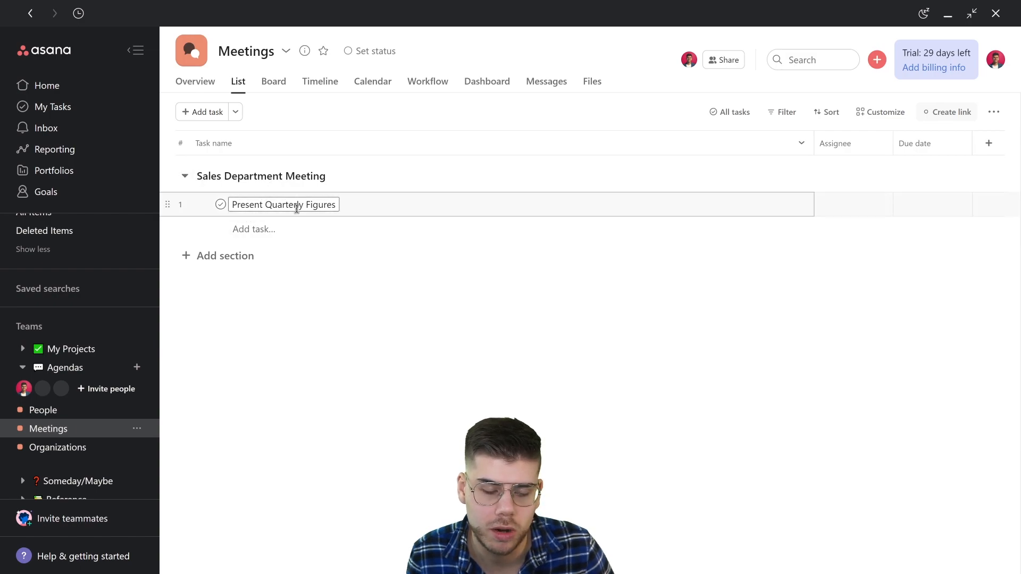
pyautogui.click(92, 447)
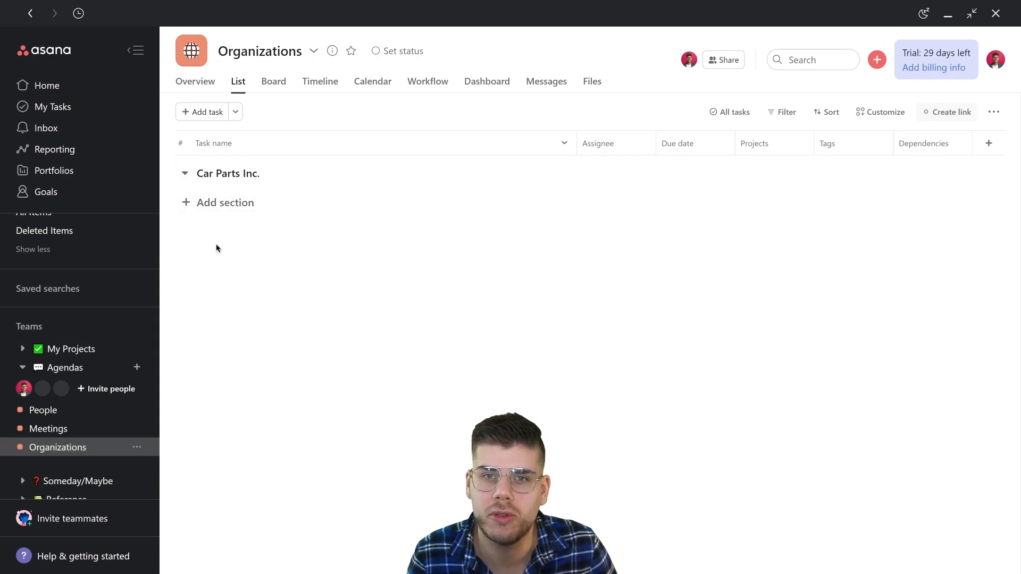
# - Collapse Agendas and open the Put Tesla up for sale project under Someday/Maybe
pyautogui.scroll(-2, 21, 319)
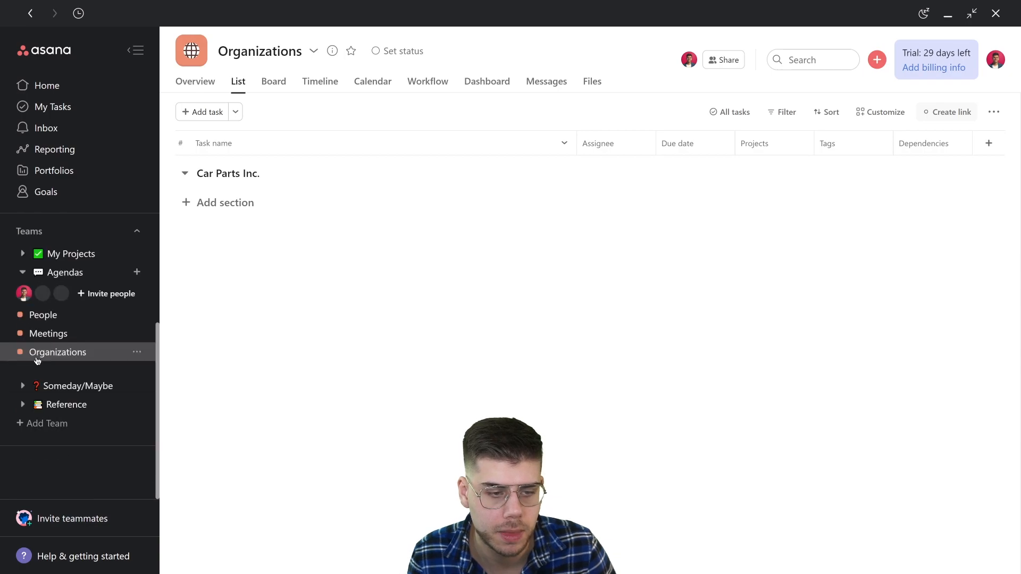
pyautogui.click(21, 272)
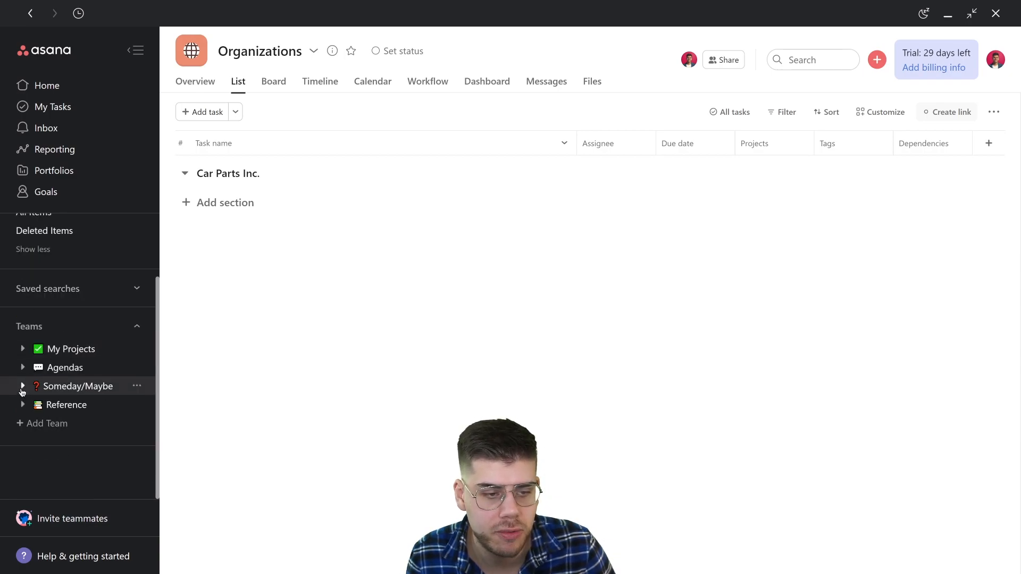
pyautogui.click(22, 386)
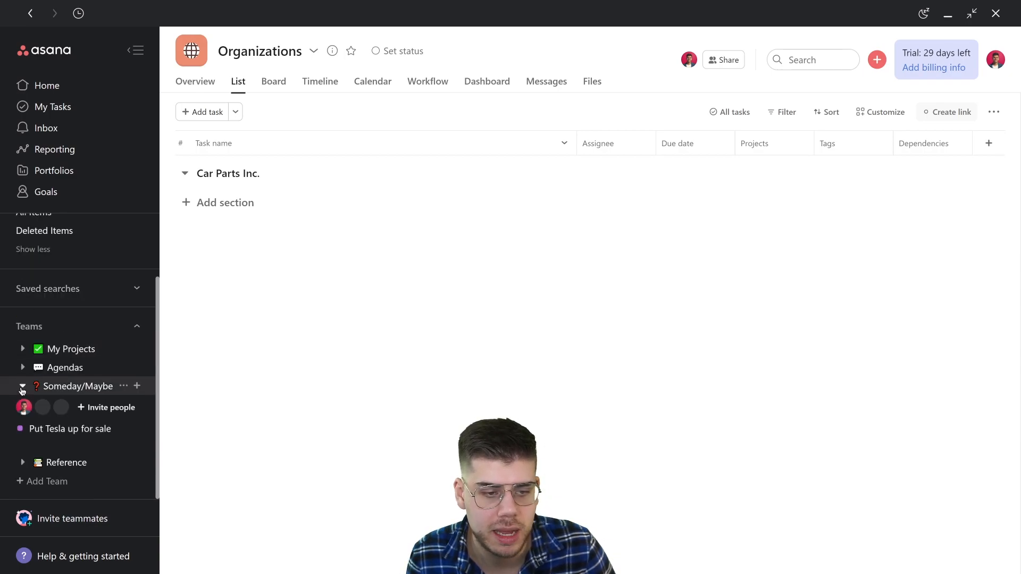
pyautogui.click(70, 430)
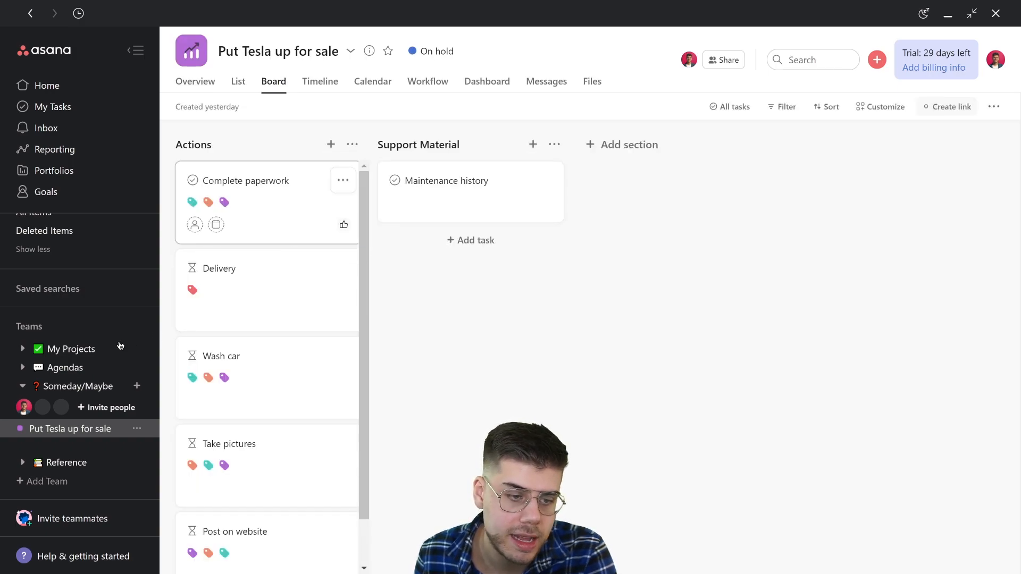
# - Expand My Projects beside Someday/Maybe for comparison and check the Tesla project's status choices without changing its status
pyautogui.click(23, 349)
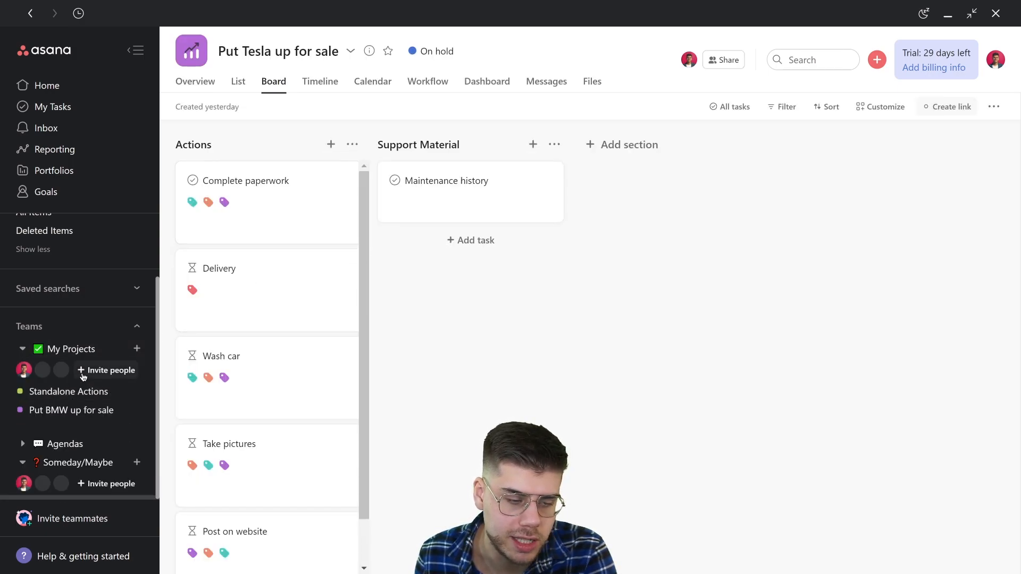
pyautogui.scroll(-3, 83, 376)
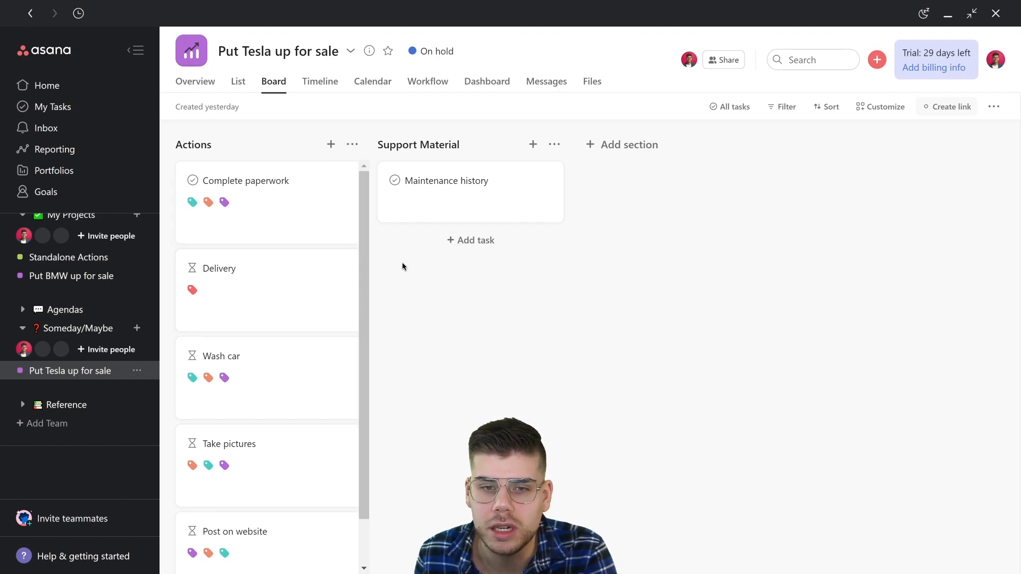
pyautogui.click(433, 53)
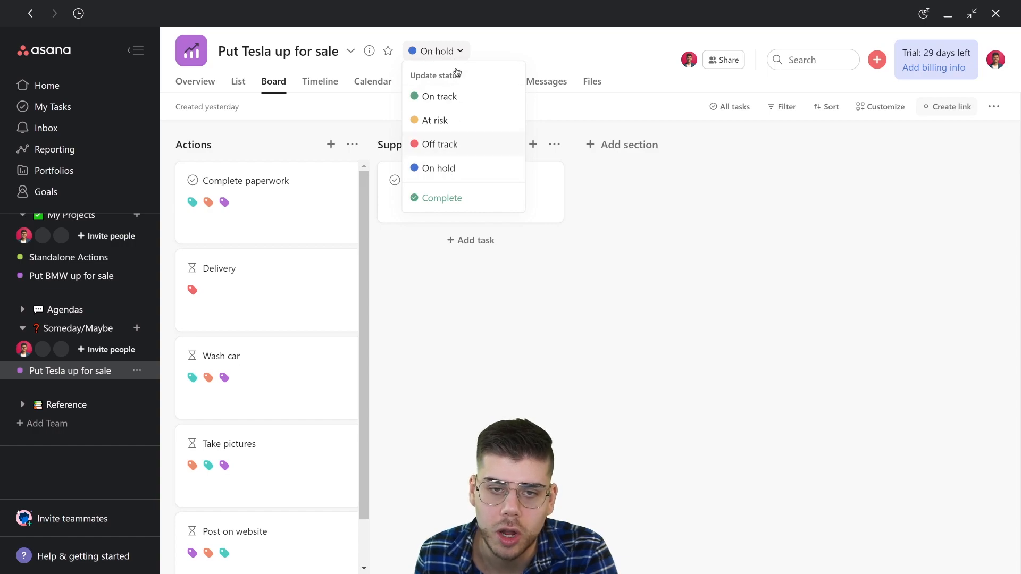
pyautogui.click(454, 54)
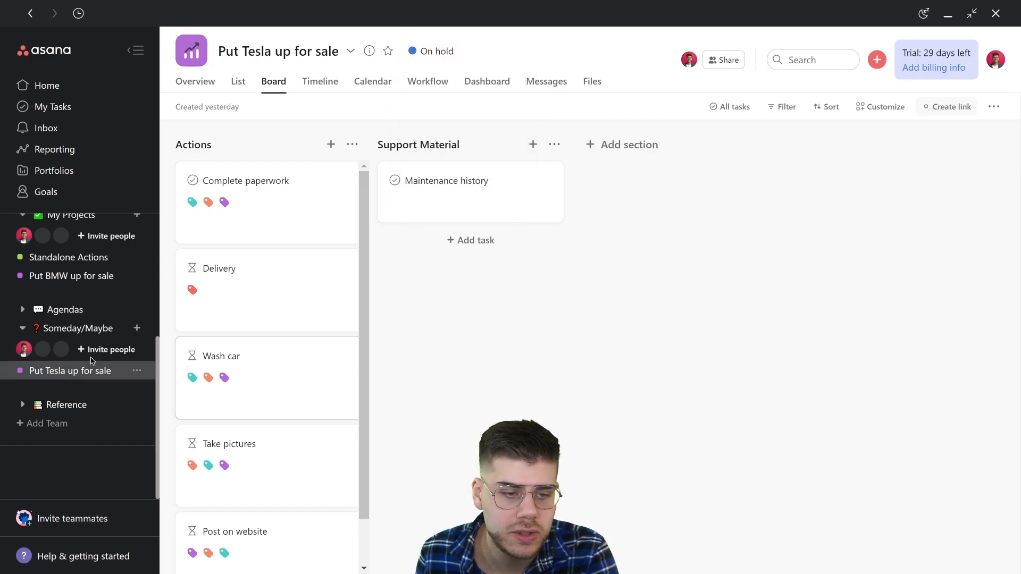
# - Show the Tesla project as a List, check its tasks' Assignee fields without assigning anyone, and select all five Actions tasks
pyautogui.click(242, 82)
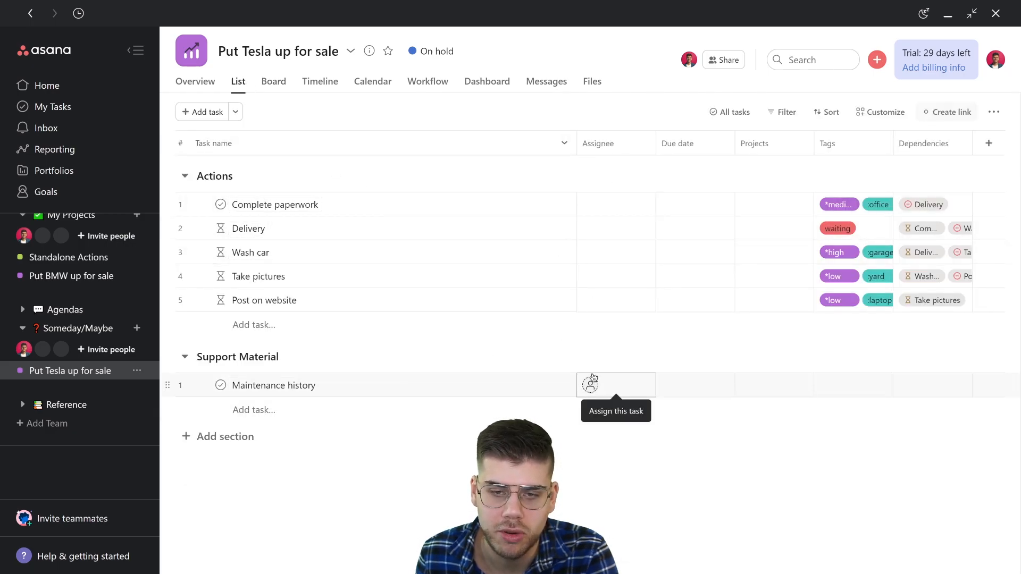
pyautogui.click(618, 201)
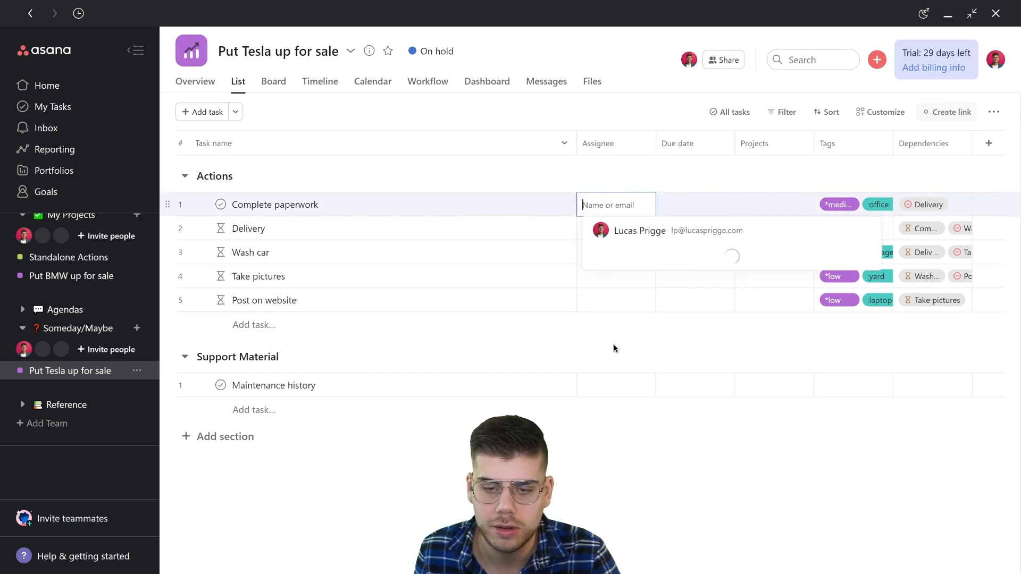
pyautogui.click(610, 379)
pyautogui.click(607, 301)
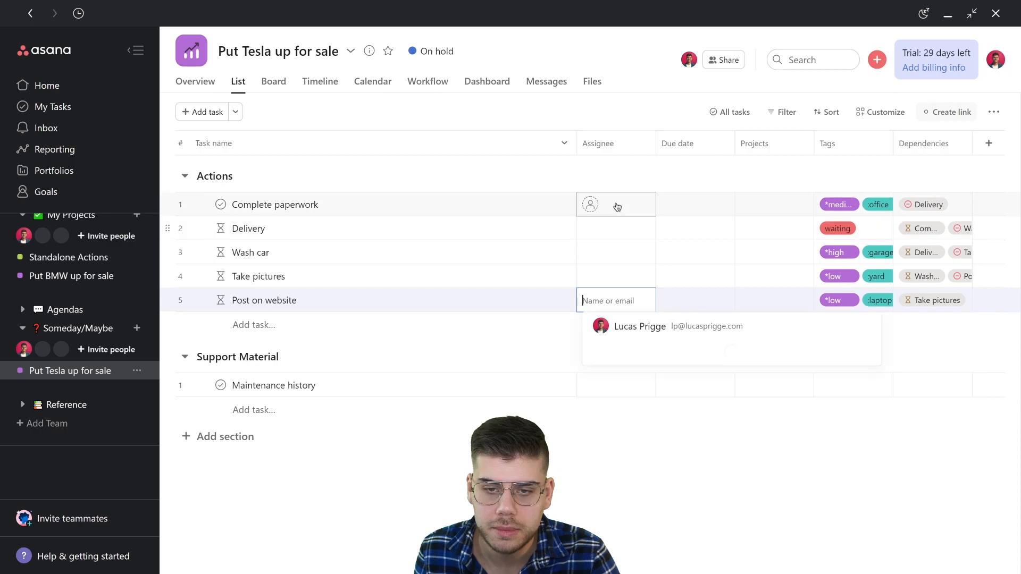
pyautogui.click(616, 204)
pyautogui.moveTo(191, 230); pyautogui.dragTo(201, 296)
pyautogui.keyDown('shift'); pyautogui.click(201, 297); pyautogui.keyUp('shift')
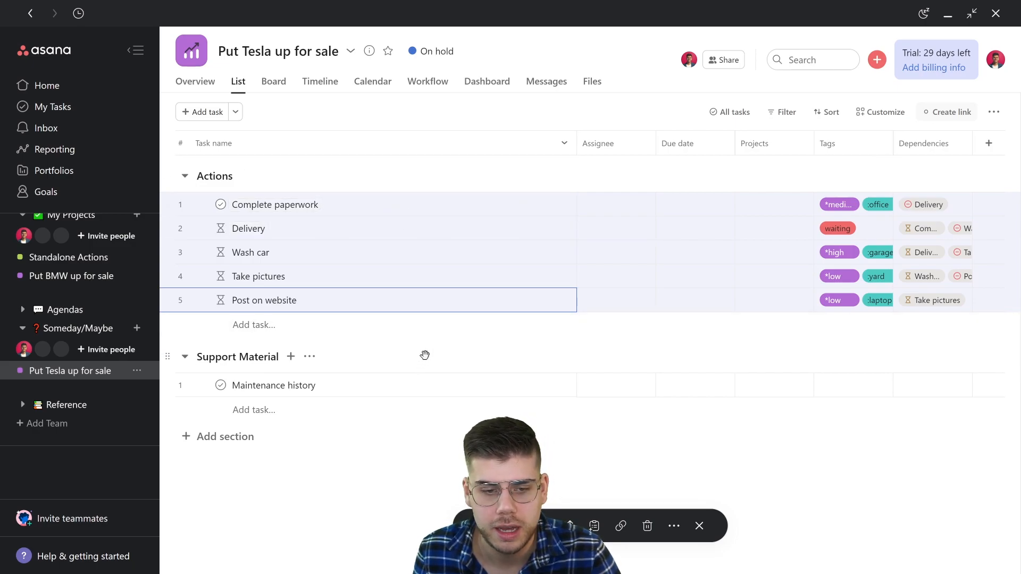
# - Collapse Favorites and Teams, expand Saved searches and open the Laptop search
pyautogui.scroll(5, 133, 329)
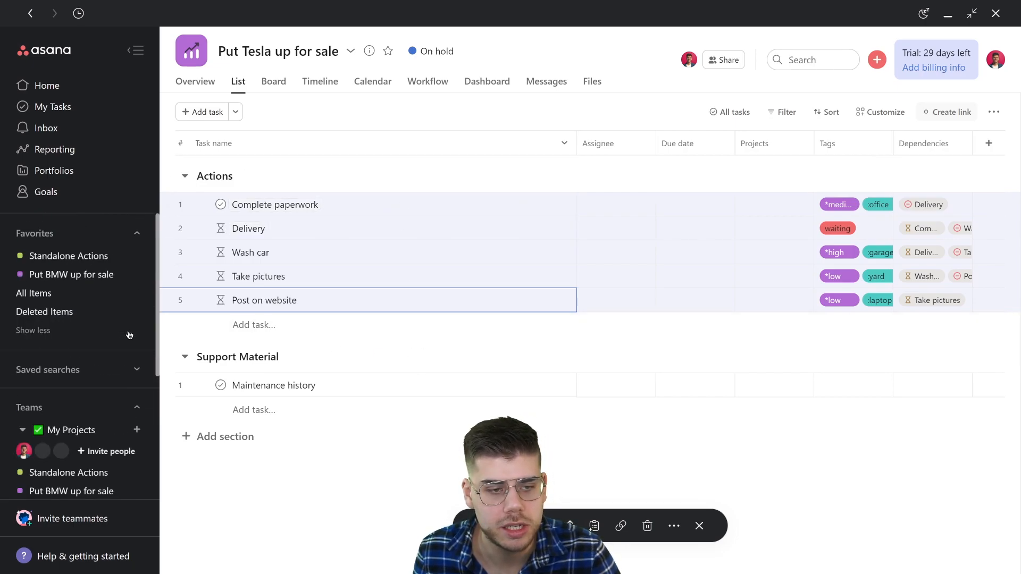
pyautogui.click(137, 234)
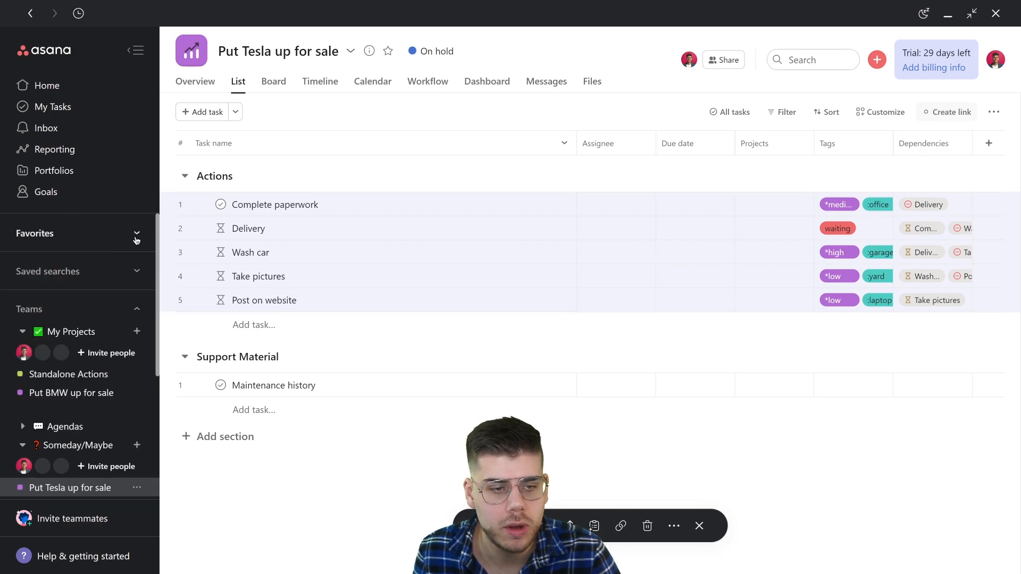
pyautogui.click(140, 308)
pyautogui.click(139, 273)
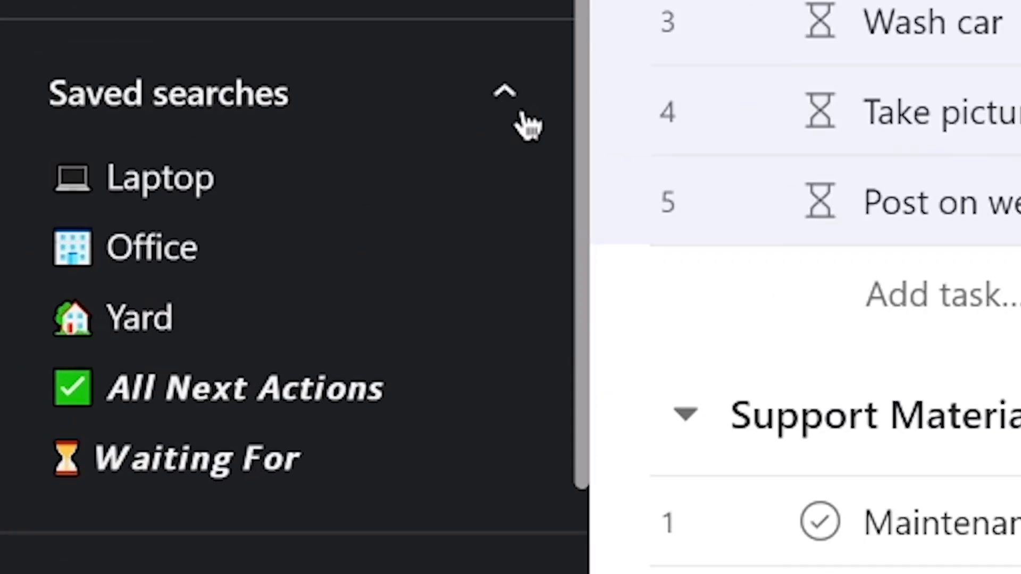
pyautogui.click(323, 213)
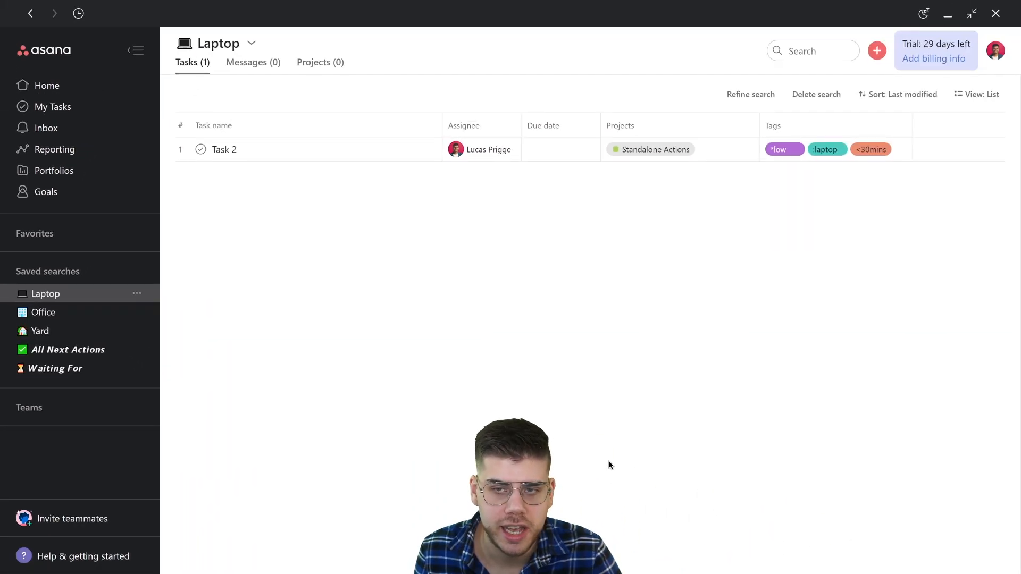
# - Review the Laptop search's criteria, including assignee, completion, tags and dependencies, and leave them unchanged
pyautogui.click(799, 52)
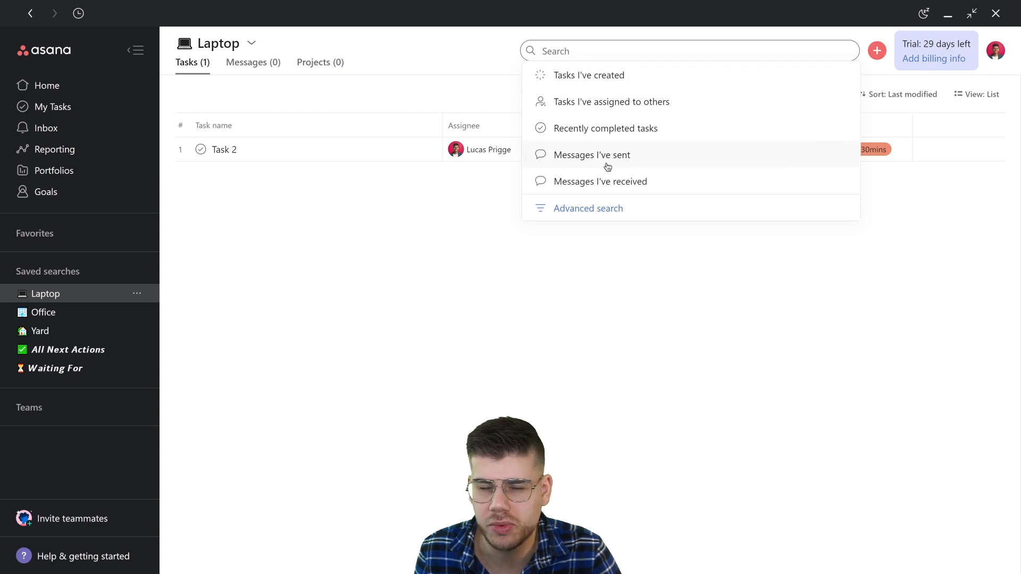
pyautogui.click(472, 79)
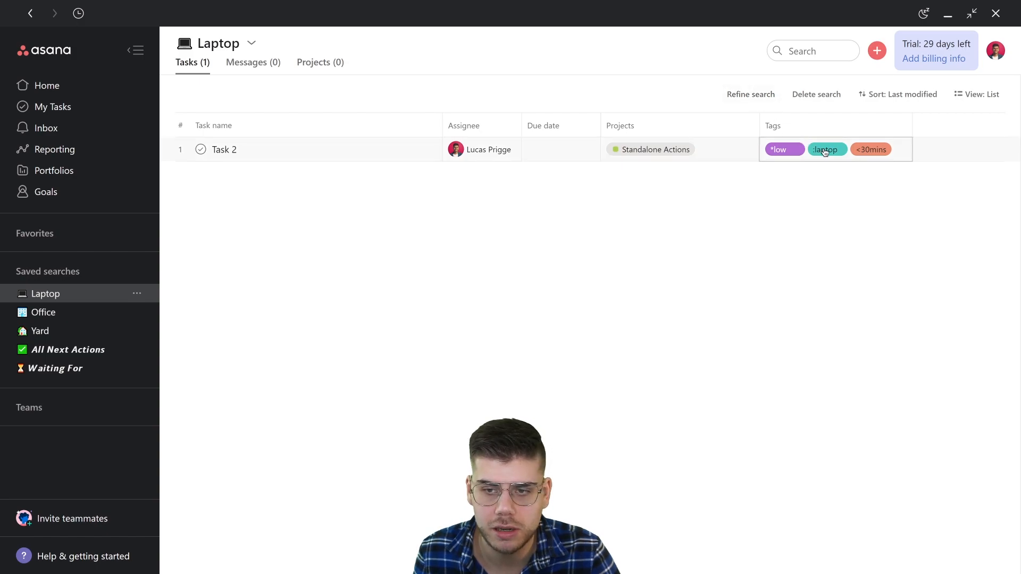
pyautogui.click(772, 96)
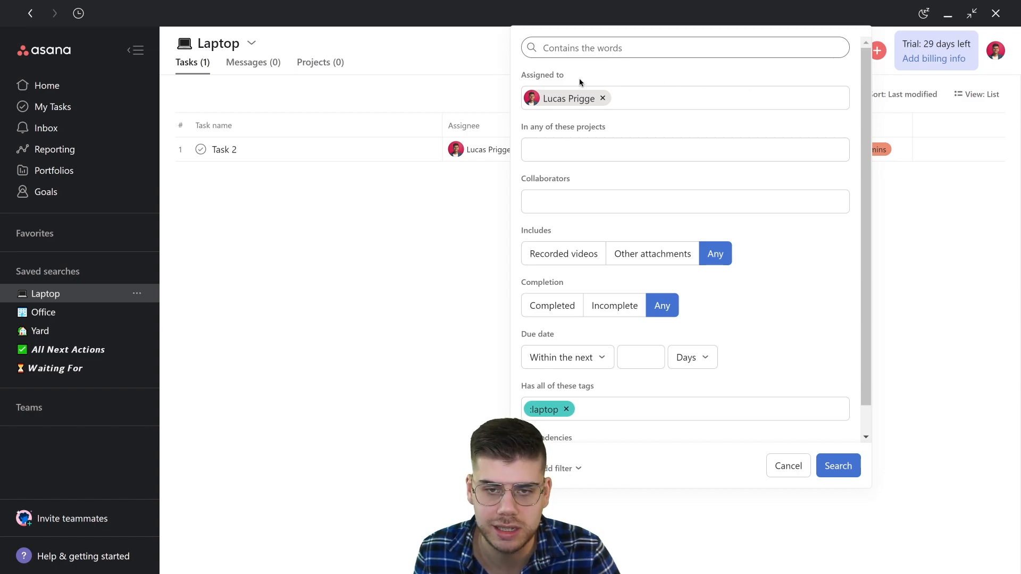
pyautogui.moveTo(569, 103)
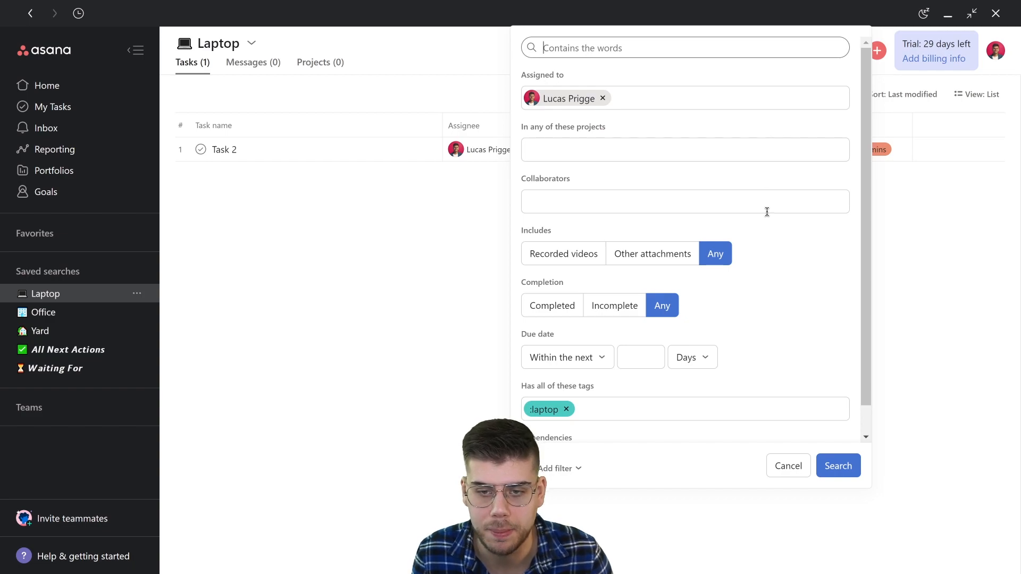
pyautogui.scroll(-1, 765, 209)
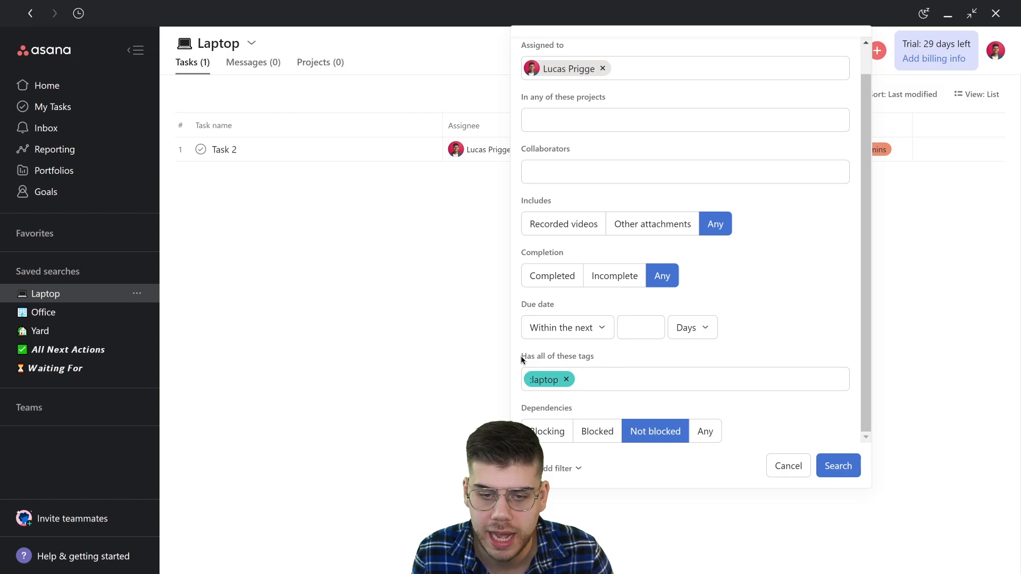
pyautogui.moveTo(524, 359); pyautogui.dragTo(596, 357)
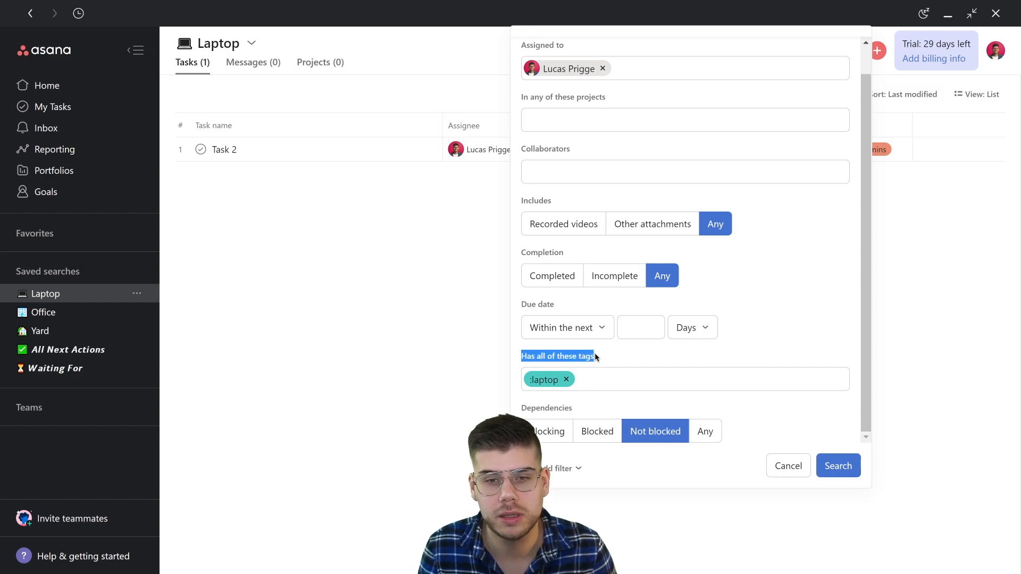
pyautogui.click(596, 357)
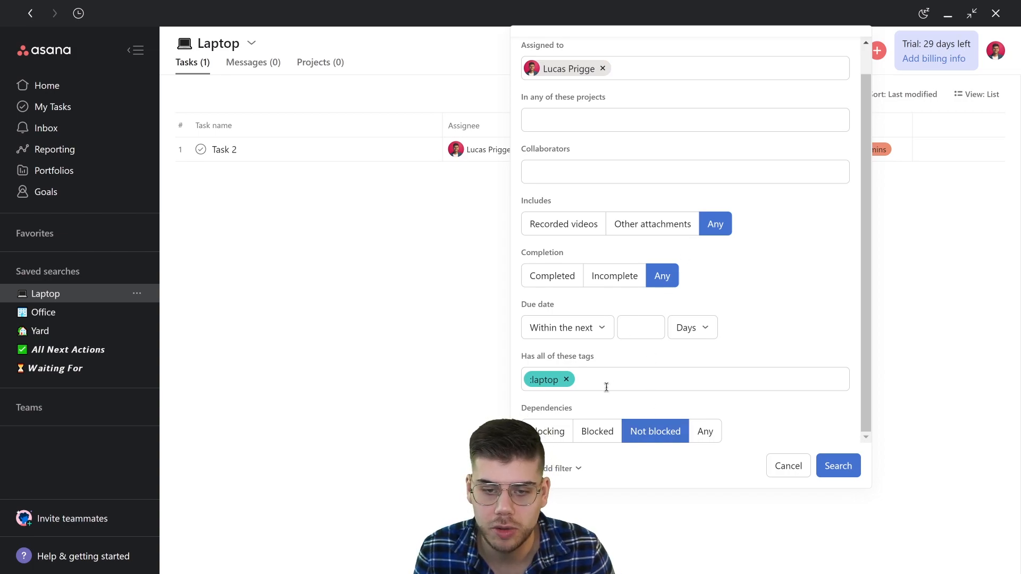
pyautogui.scroll(1, 606, 385)
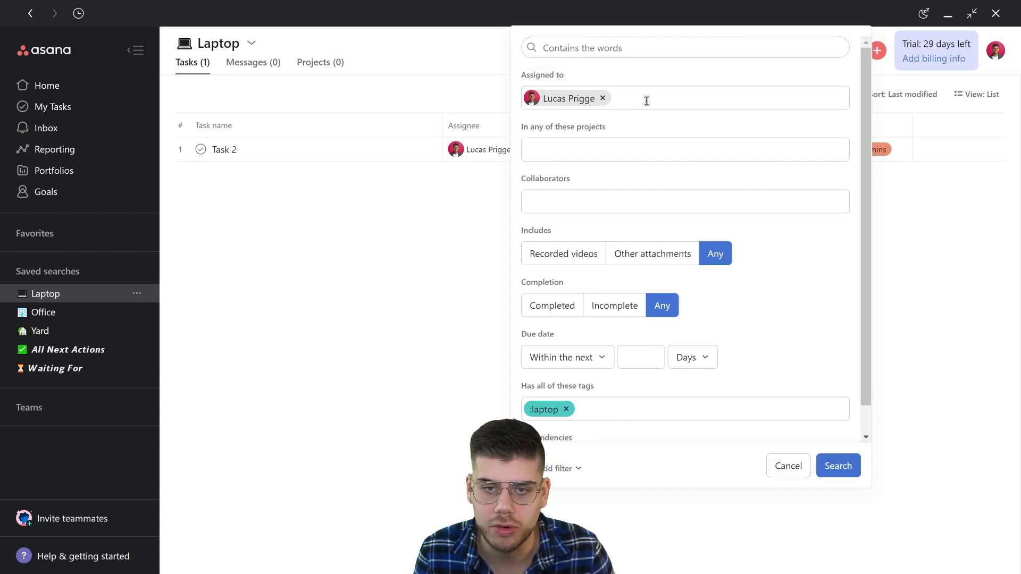
pyautogui.click(789, 463)
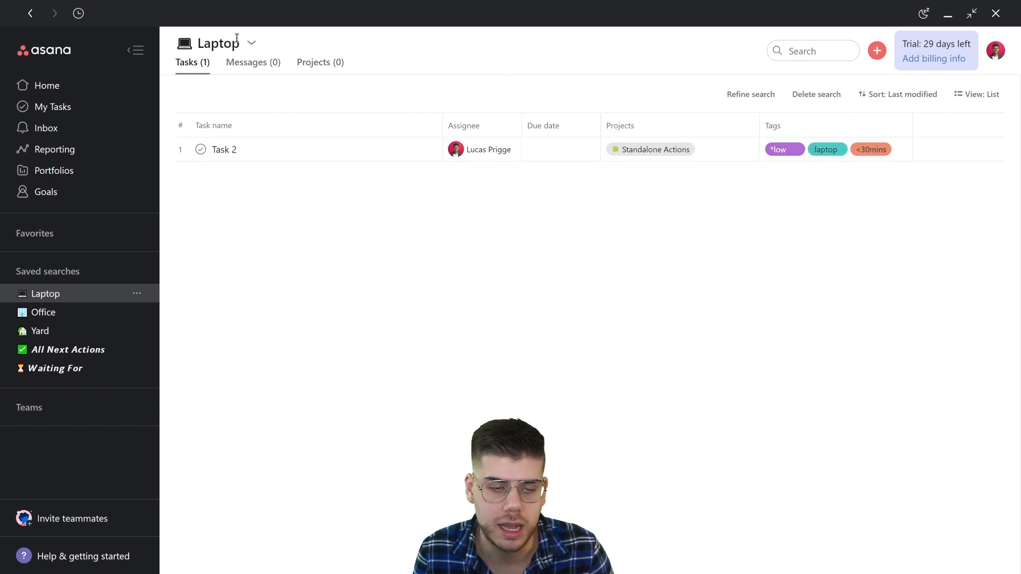
# - Open the Office saved search and go to the project that the Complete paperwork task belongs to
pyautogui.click(82, 311)
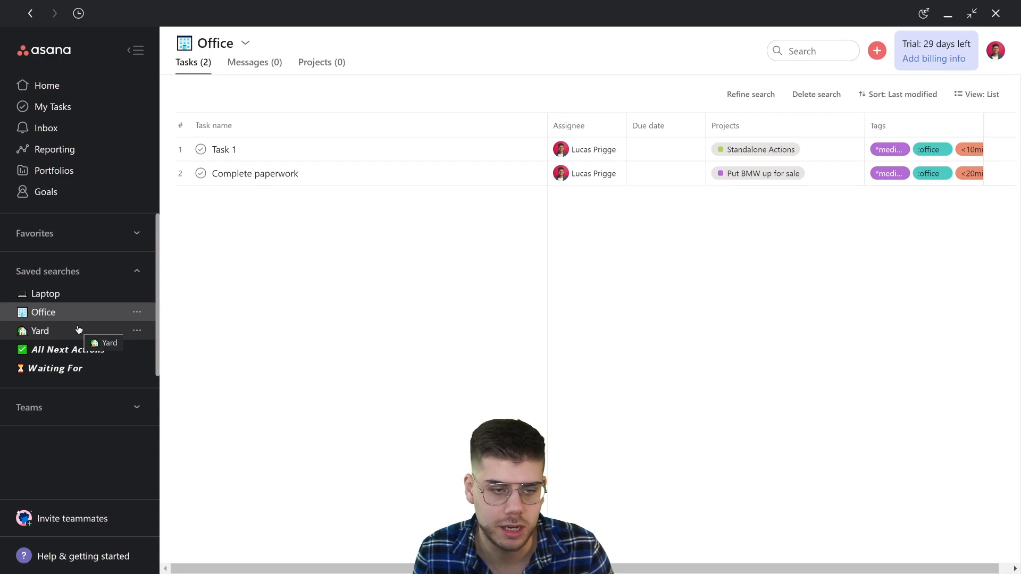
pyautogui.click(780, 179)
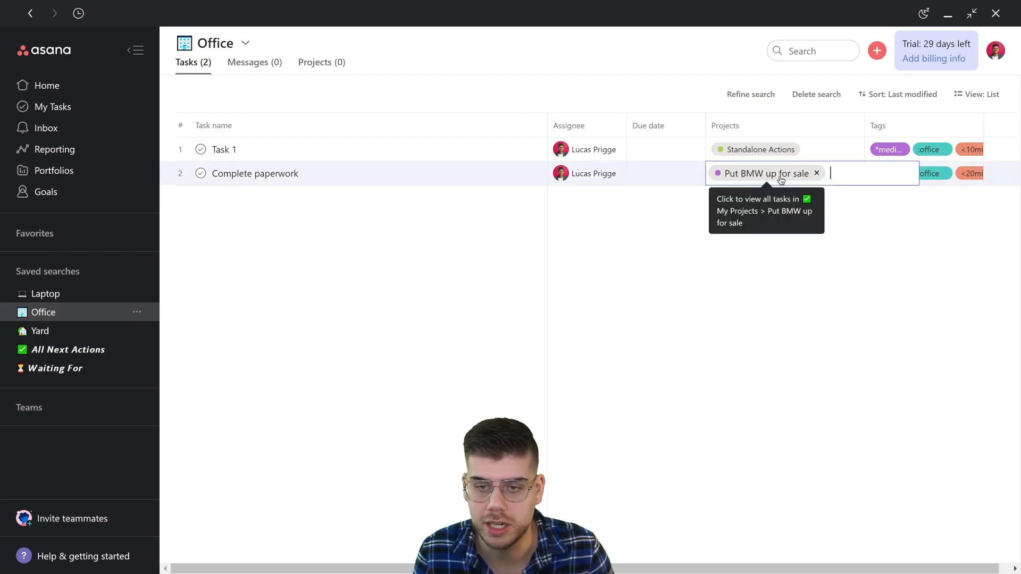
pyautogui.click(780, 179)
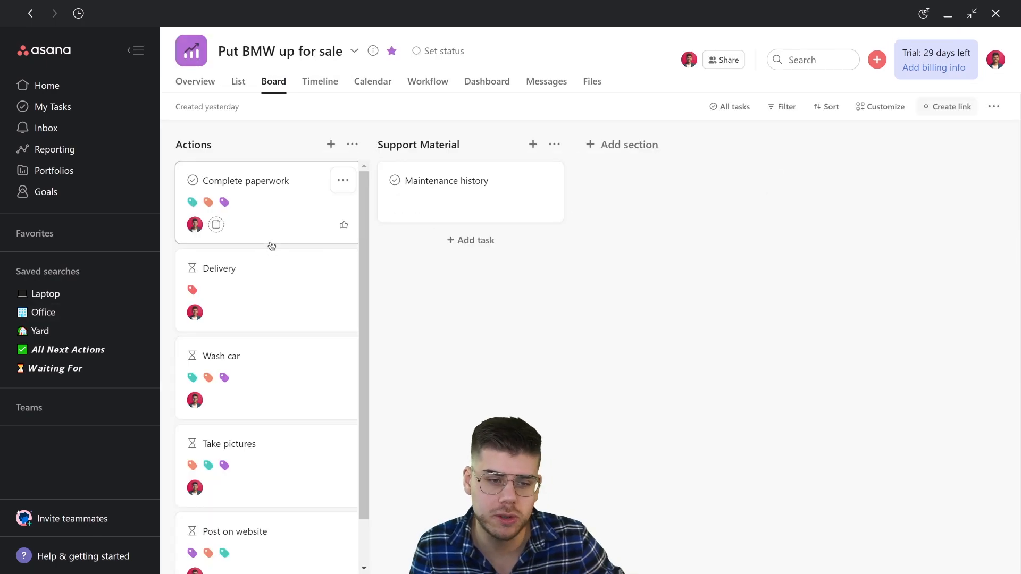
# - In the All Next Actions saved search, remove the assignees from "5 ways to stop hating your to-do list" and "My task"
pyautogui.click(87, 238)
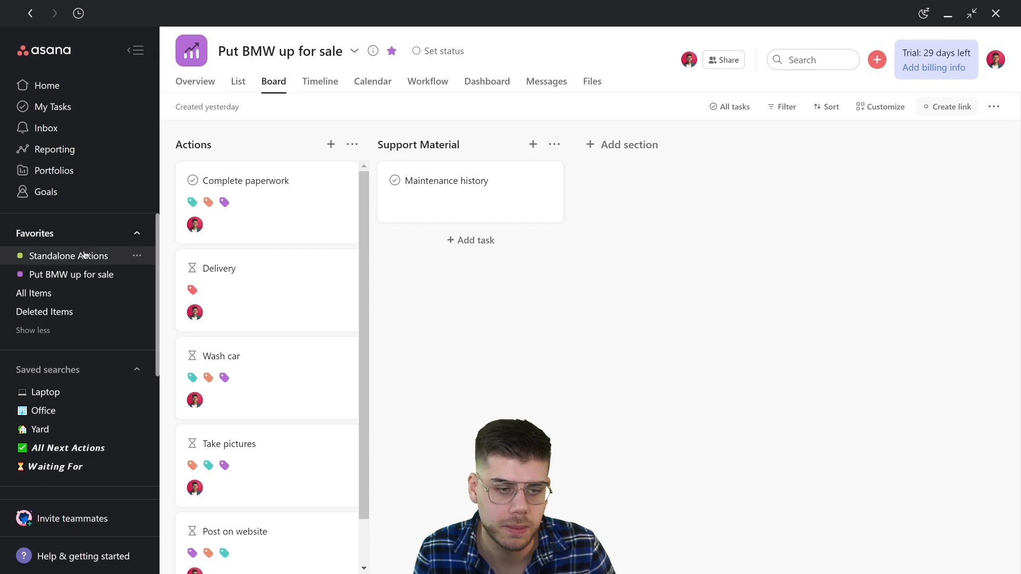
pyautogui.click(56, 450)
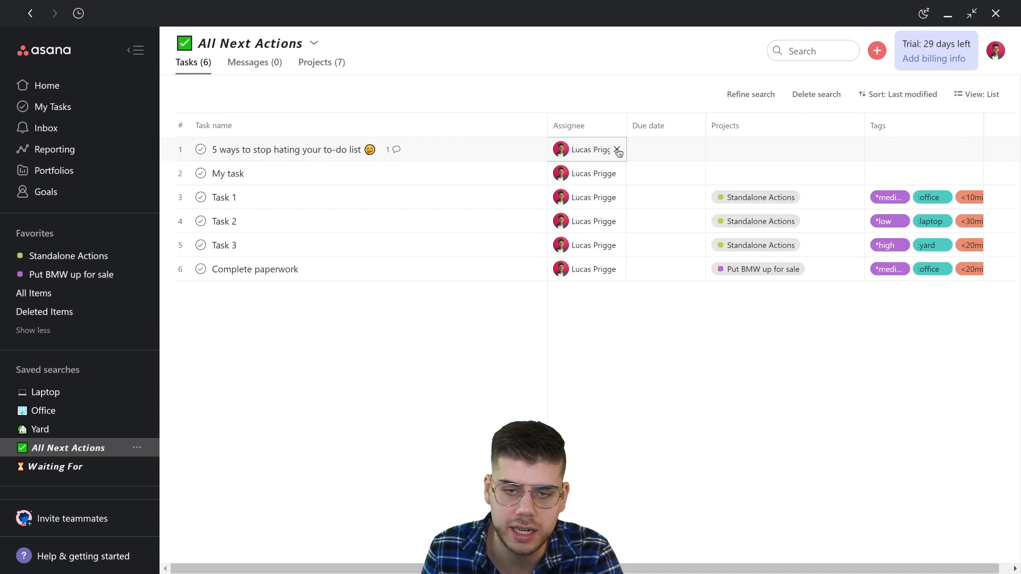
pyautogui.click(617, 151)
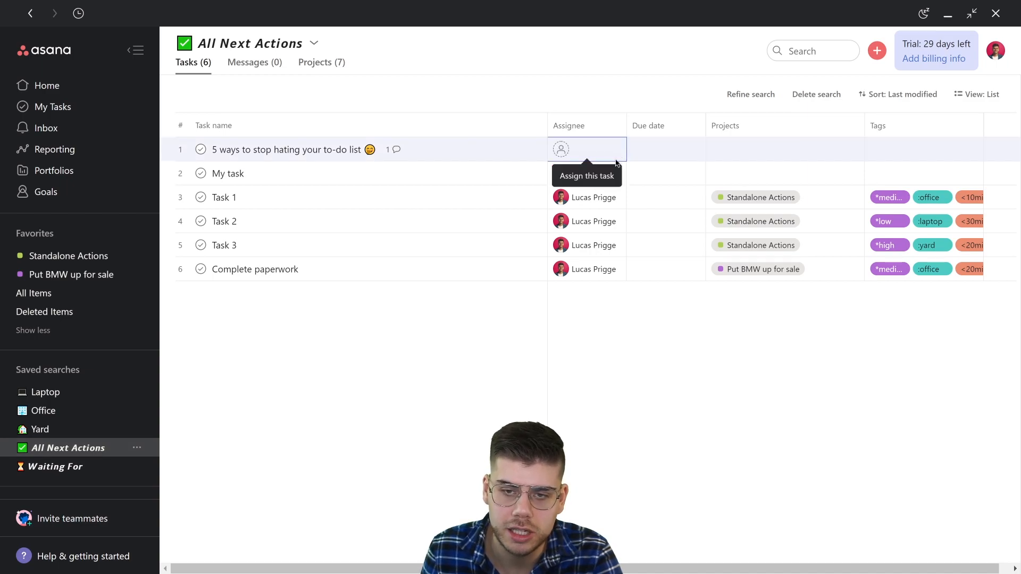
pyautogui.click(617, 174)
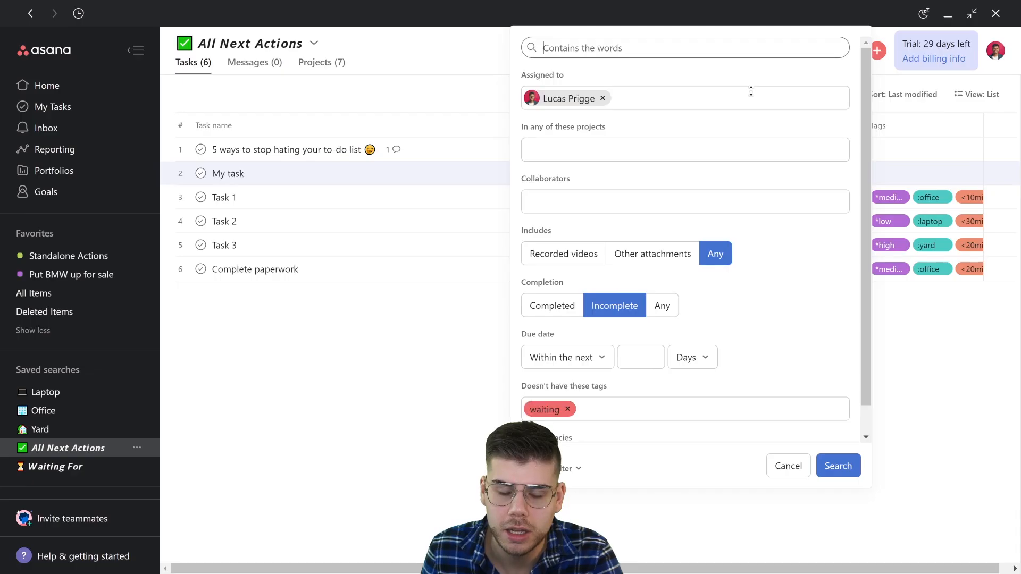
# - Check the excluded tags and dependency setting in the All Next Actions search criteria without changing them
pyautogui.scroll(-1, 684, 175)
pyautogui.moveTo(521, 358); pyautogui.dragTo(617, 362)
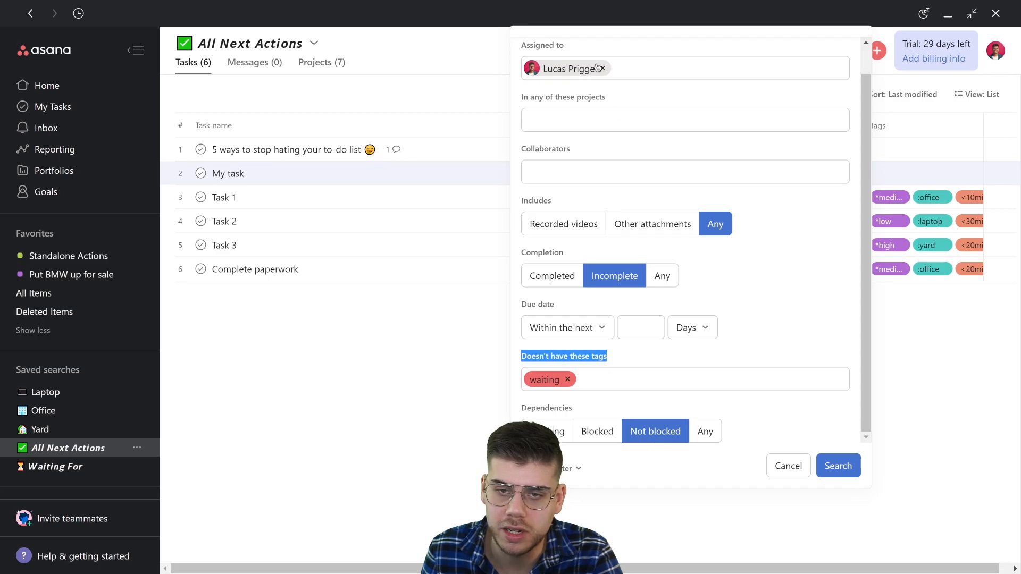
pyautogui.click(789, 468)
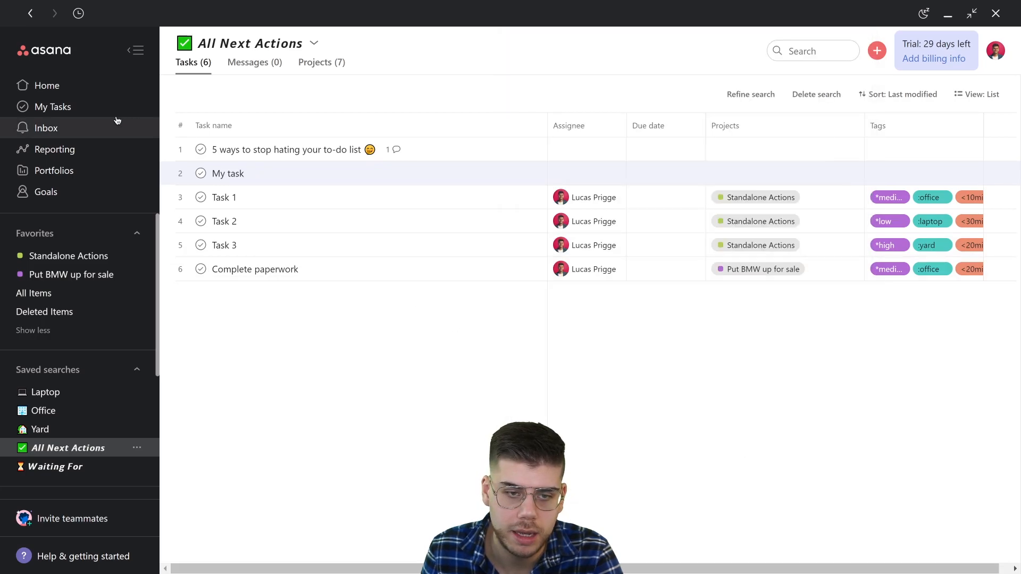
# - Open the Waiting For saved search and review its tag and dependency criteria without changing them
pyautogui.click(75, 471)
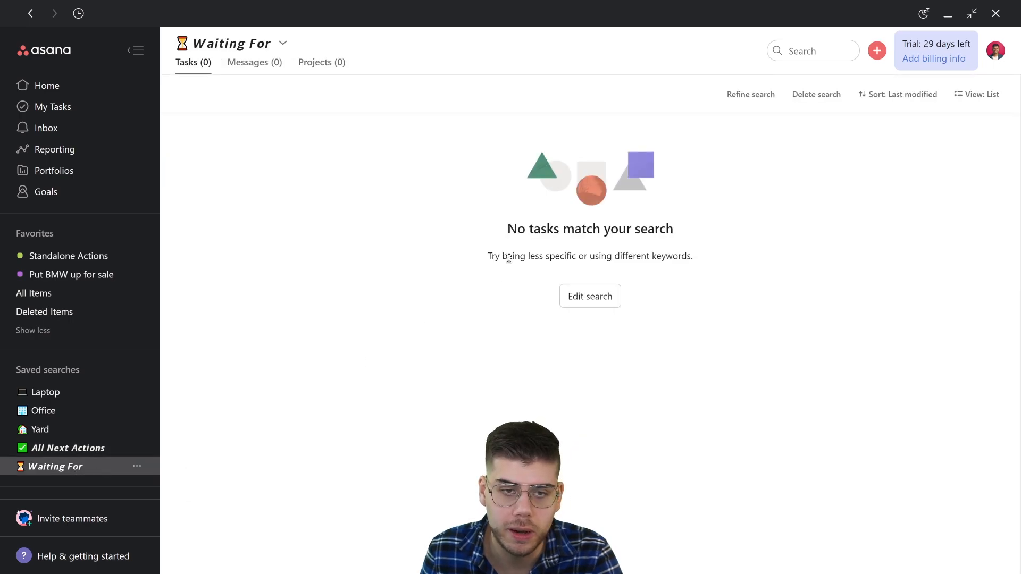
pyautogui.click(759, 96)
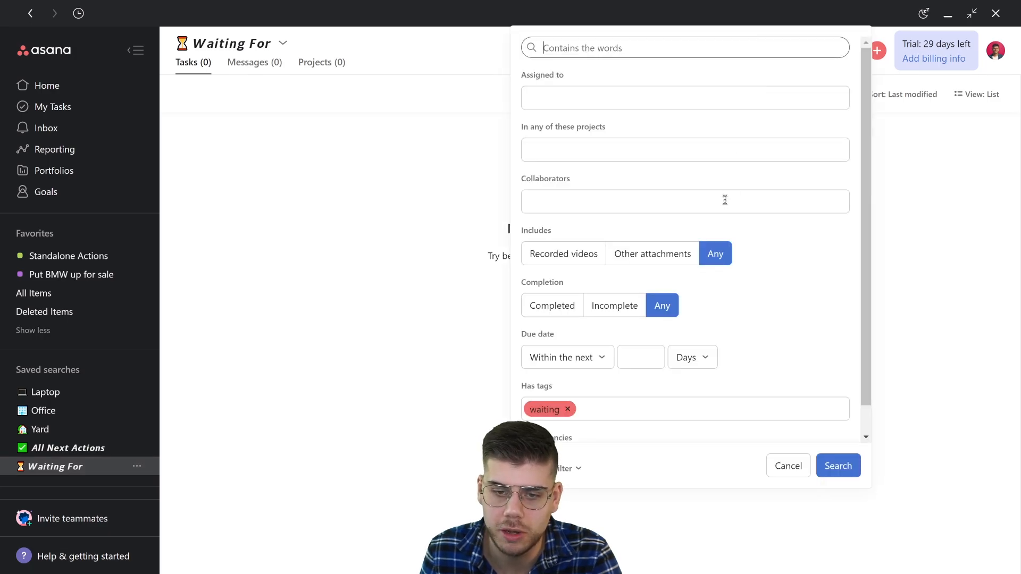
pyautogui.scroll(-1, 725, 202)
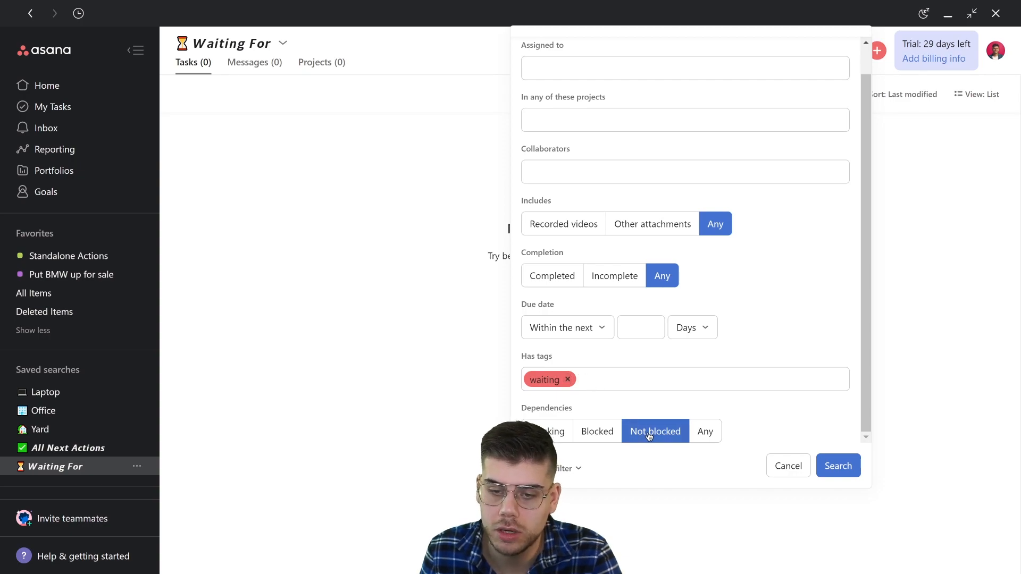
pyautogui.click(792, 467)
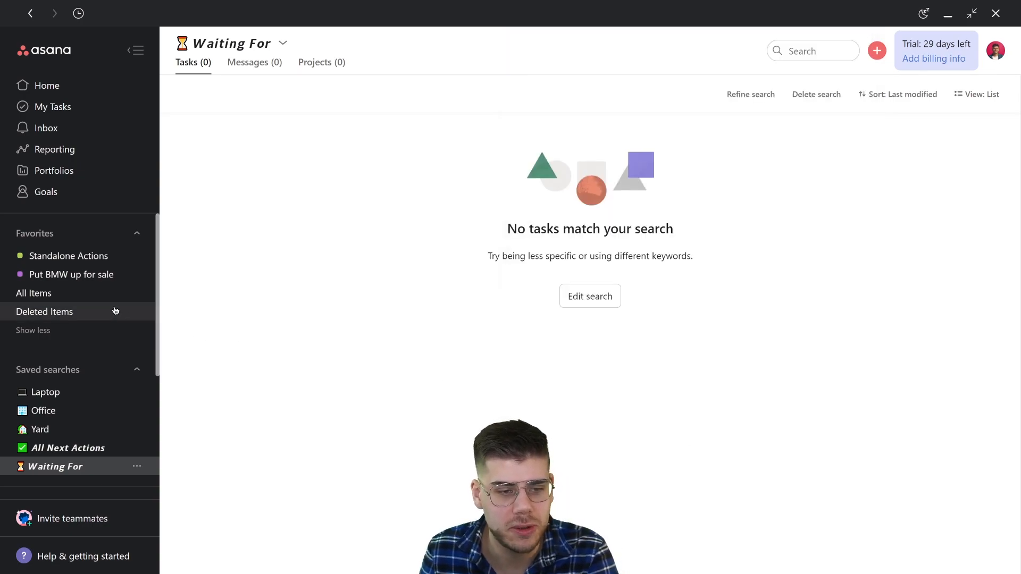
# - Show the Put BMW up for sale project as a List and examine its tasks' tags and dependencies
pyautogui.click(93, 275)
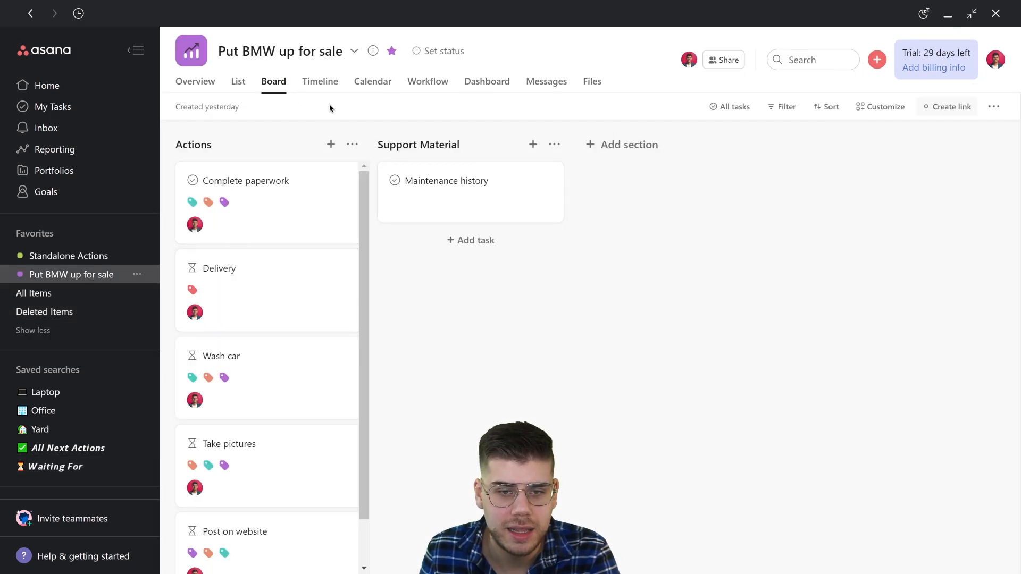
pyautogui.click(238, 83)
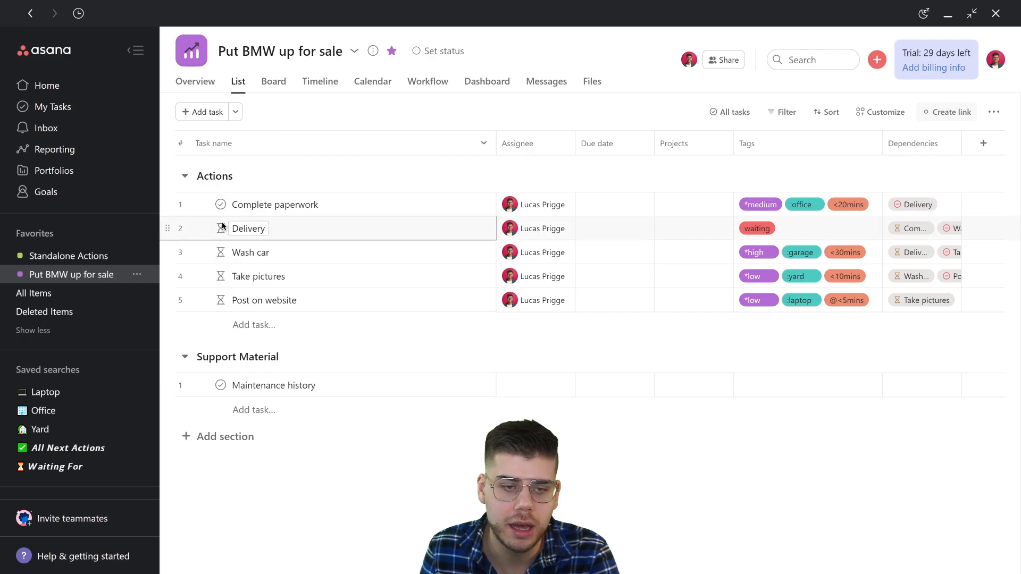
pyautogui.moveTo(222, 228)
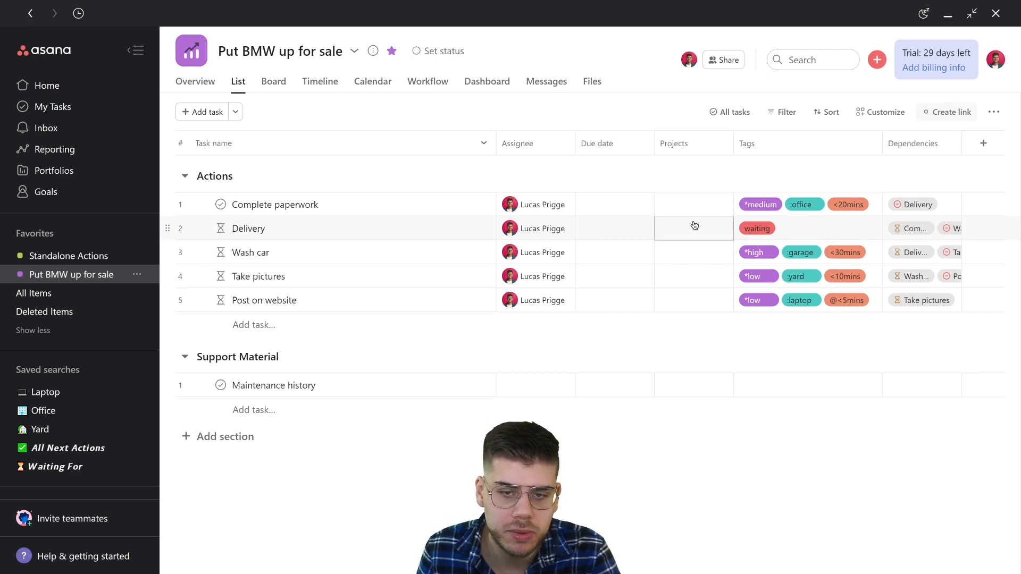
# - Mark Complete paperwork as complete in the Office search and check the Delivery task in the Put BMW up for sale project
pyautogui.click(50, 411)
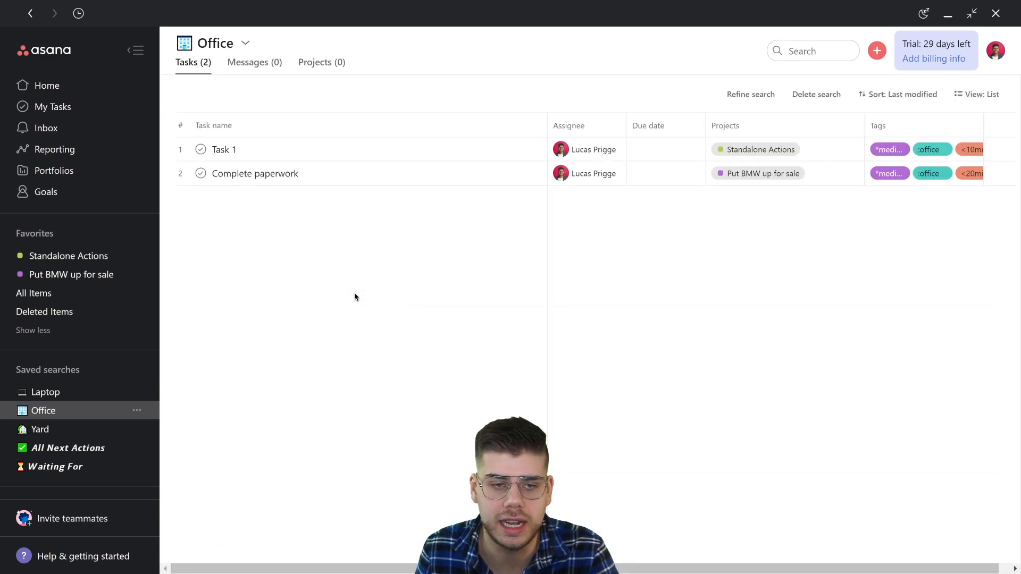
pyautogui.click(202, 175)
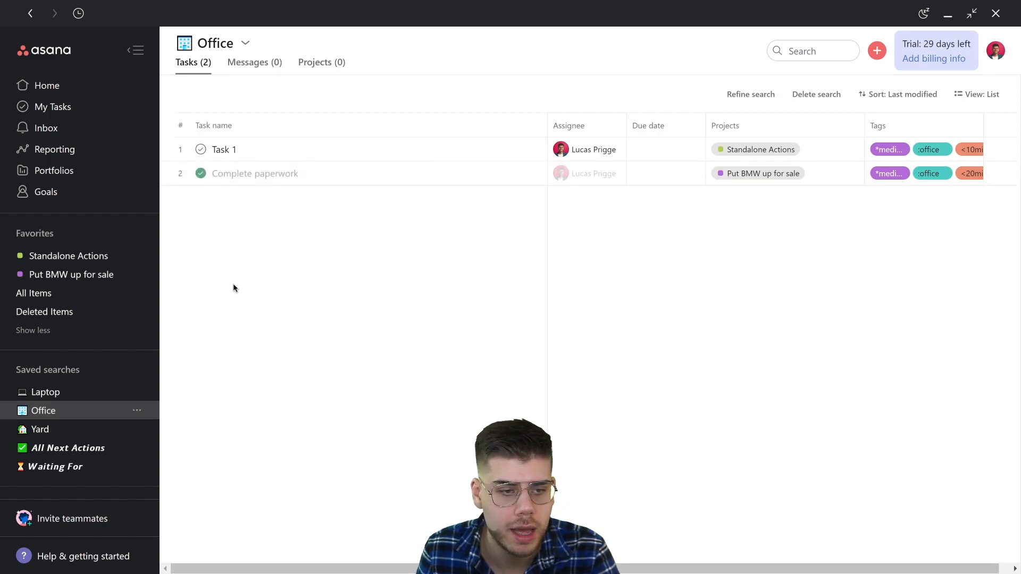
pyautogui.click(90, 276)
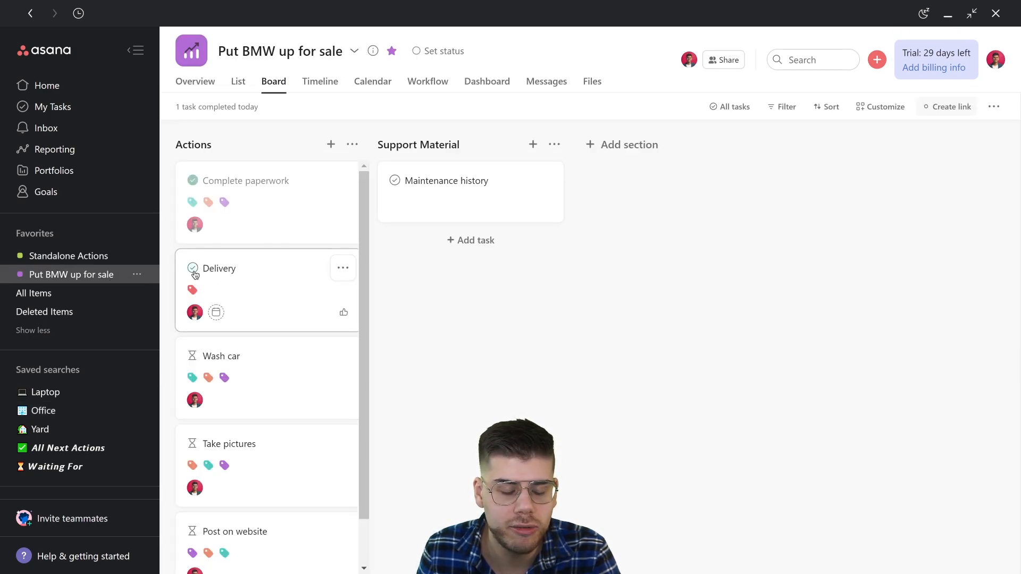
pyautogui.click(247, 275)
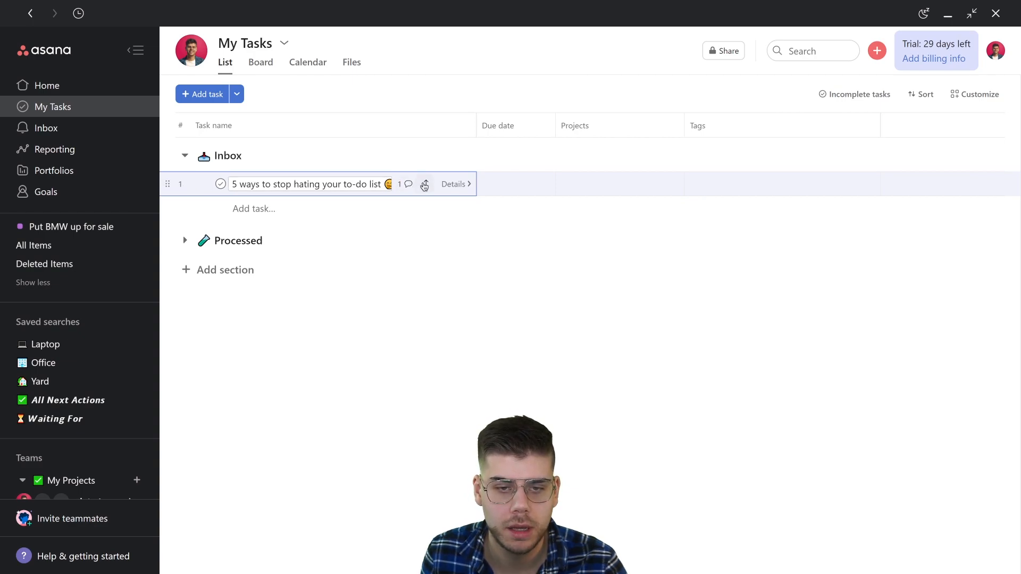
# - Open the details of "5 ways to stop hating your to-do list" and add the task to the Standalone Actions project
pyautogui.click(446, 184)
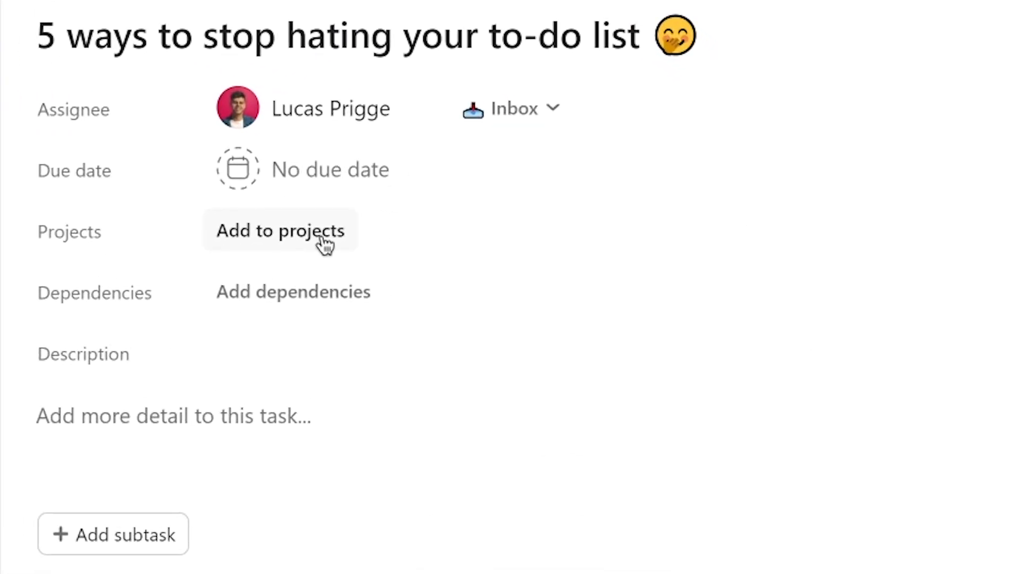
pyautogui.click(324, 244)
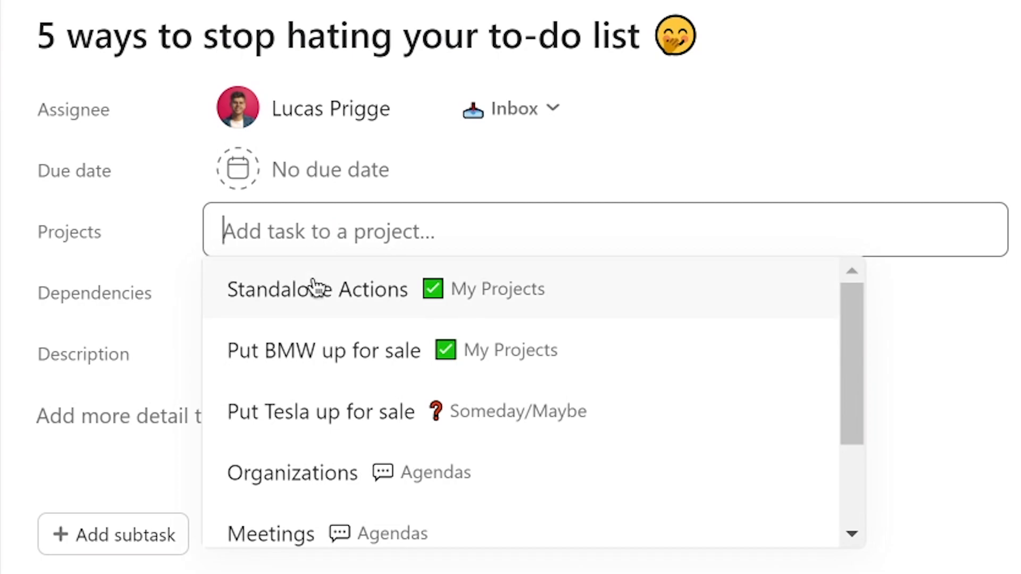
pyautogui.click(316, 287)
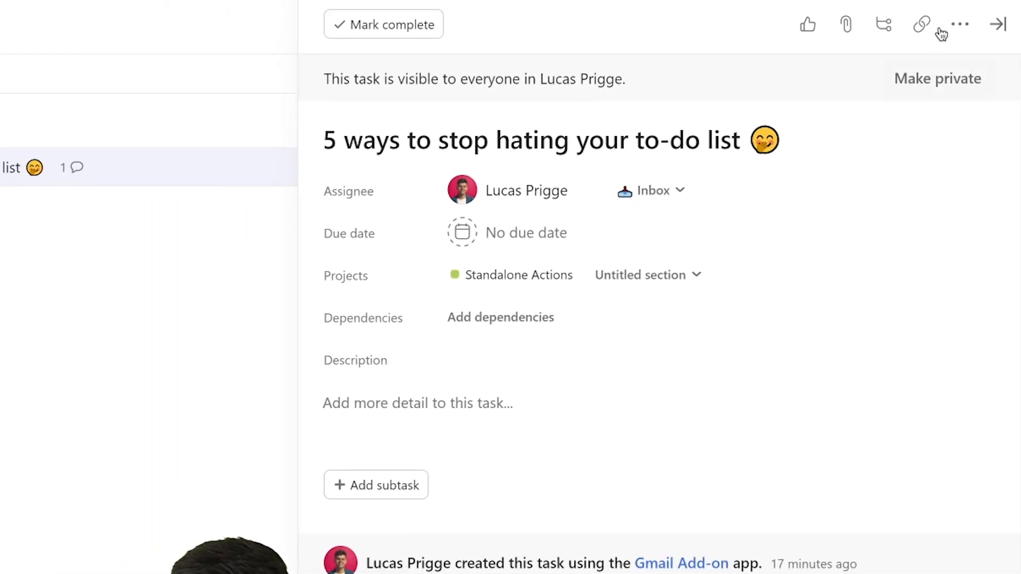
# - Add a Tags field to the "5 ways to stop hating your to-do list" task and browse the available tags
pyautogui.click(960, 24)
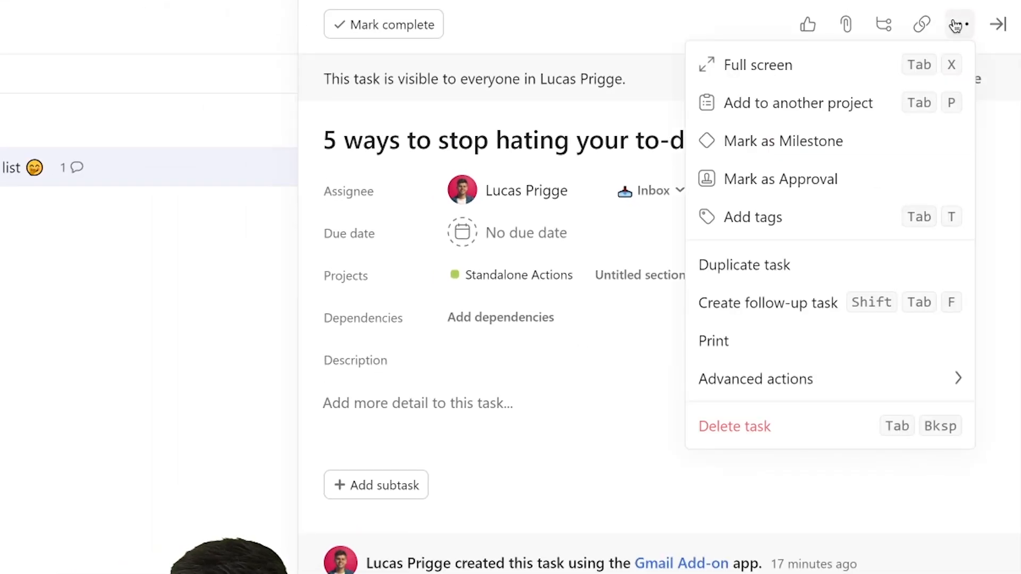
pyautogui.click(827, 224)
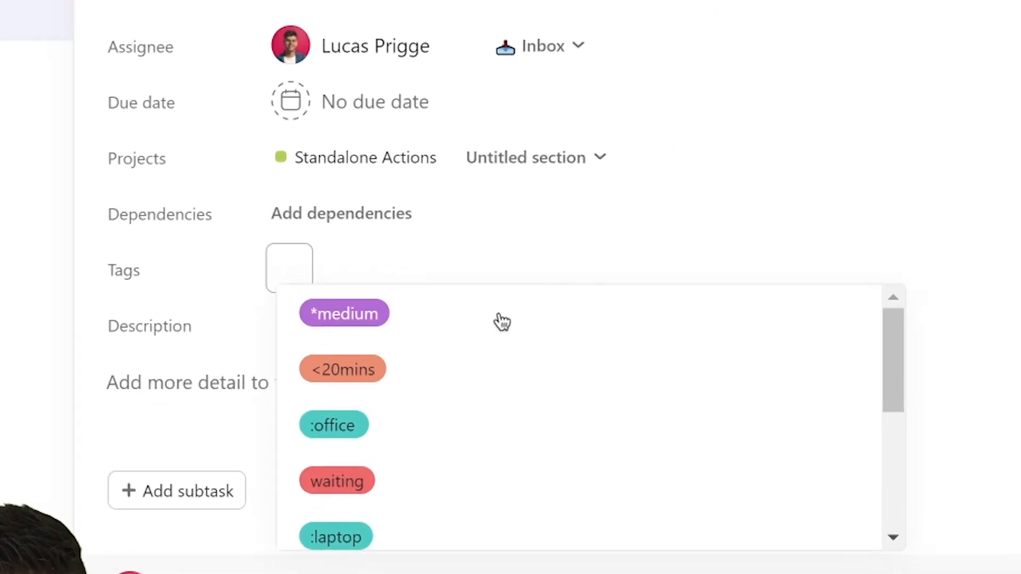
pyautogui.scroll(-5, 502, 323)
pyautogui.scroll(5, 499, 324)
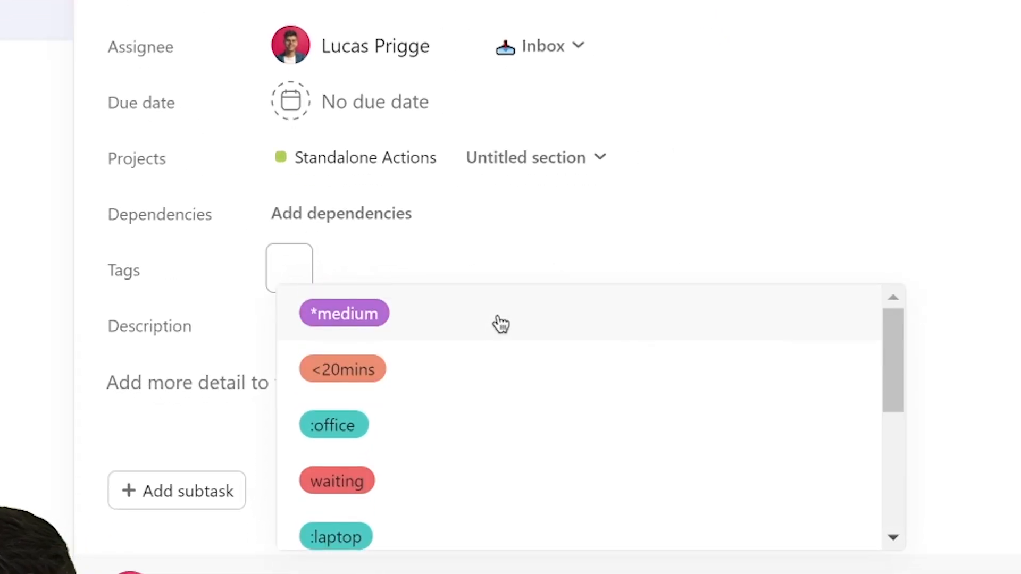
pyautogui.write('low')
pyautogui.press('Return')
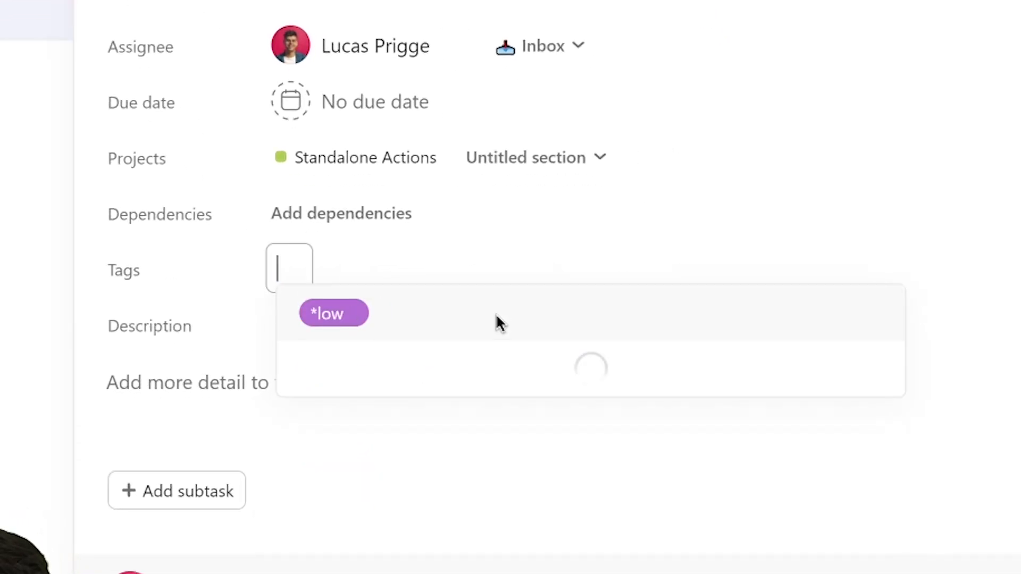
pyautogui.write('medium')
pyautogui.hotkey('ctrl', 'a')
pyautogui.write('hi')
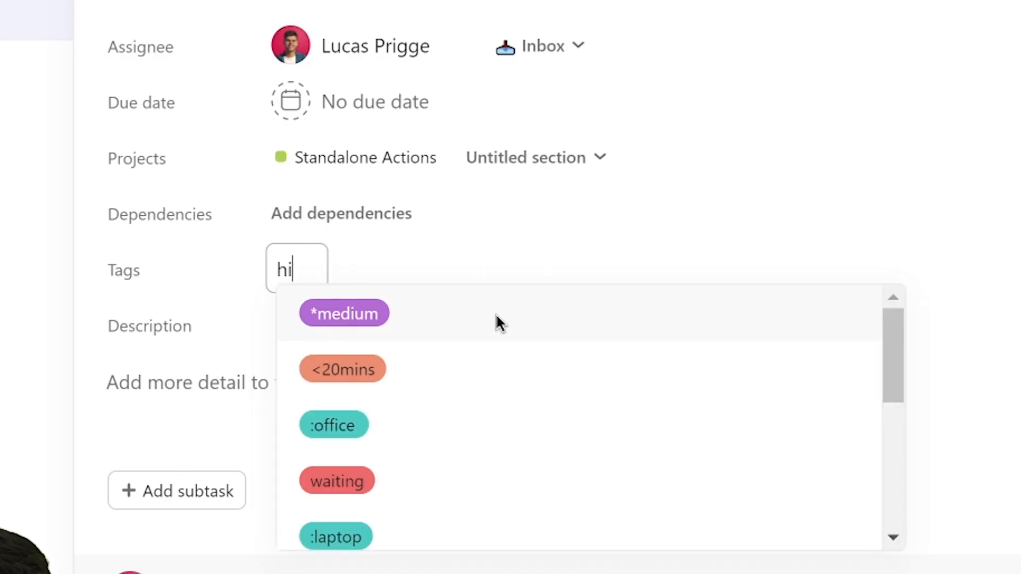
pyautogui.write('gh')
pyautogui.hotkey('ctrl', 'a')
pyautogui.press('BackSpace')
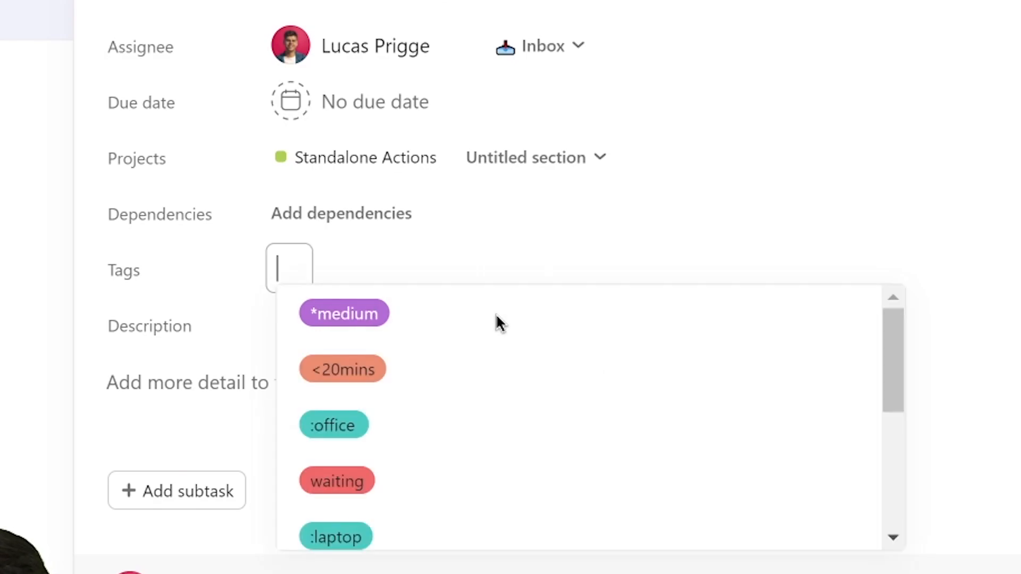
# - Assign the existing *low and @<5mins tags to the task
pyautogui.write('low')
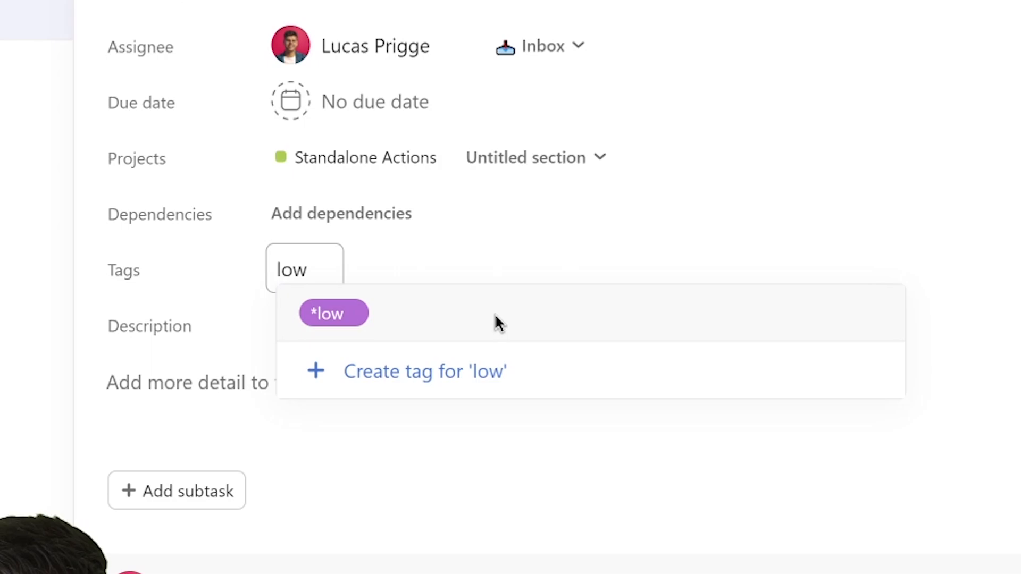
pyautogui.click(340, 293)
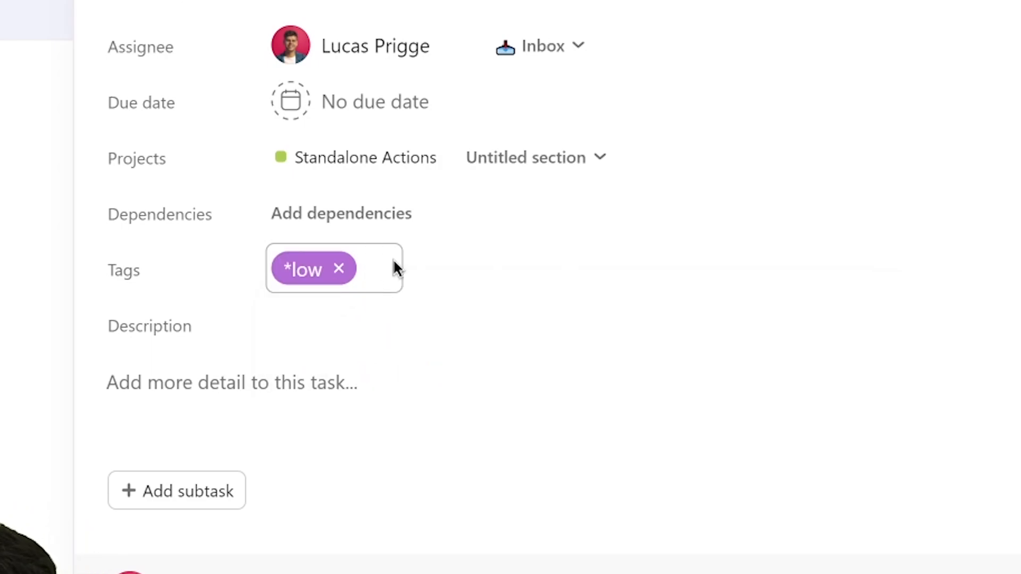
pyautogui.write('5')
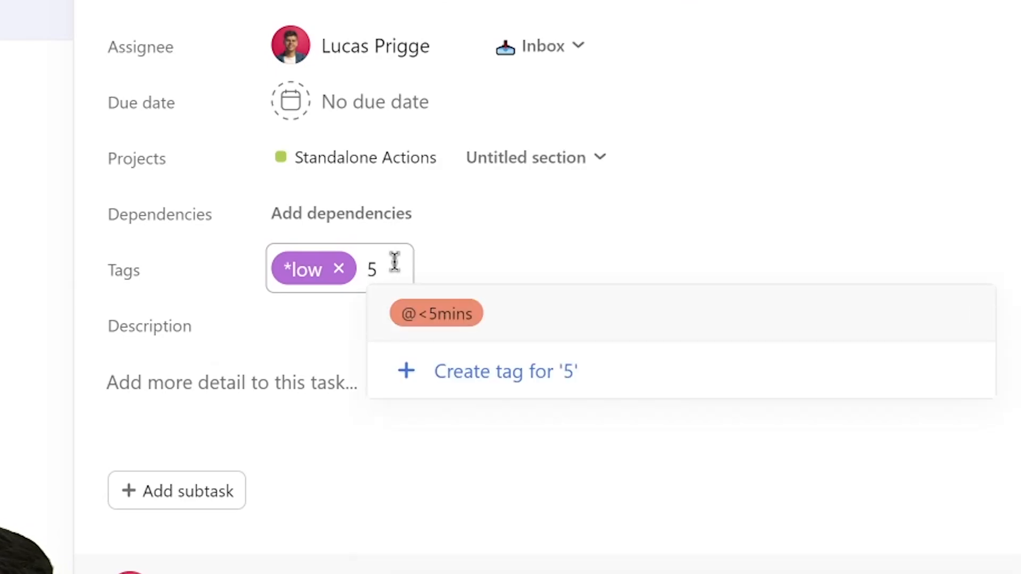
pyautogui.click(421, 312)
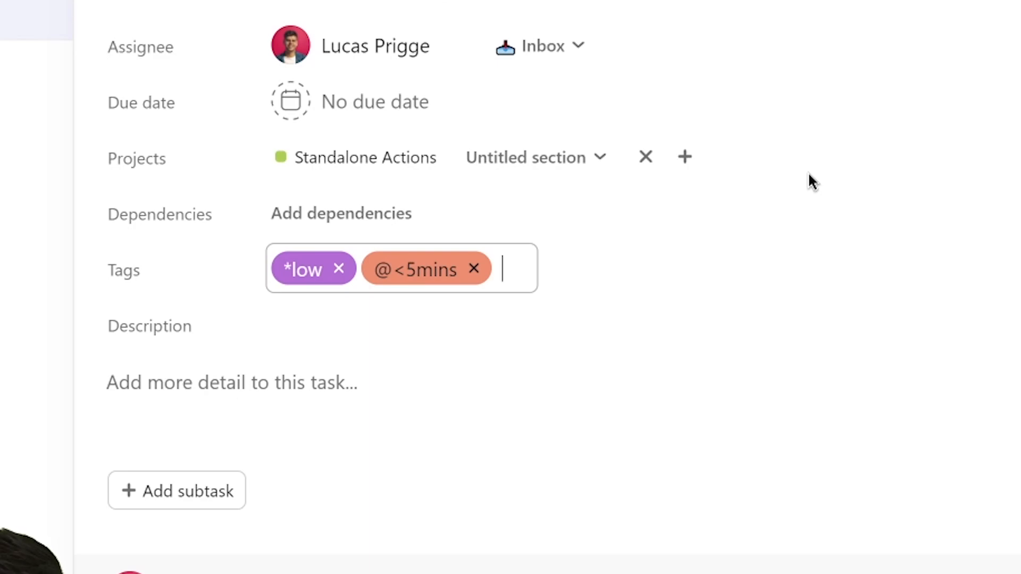
# - Create a new :read tag on the task and colour it teal like the other context tags
pyautogui.write(':read')
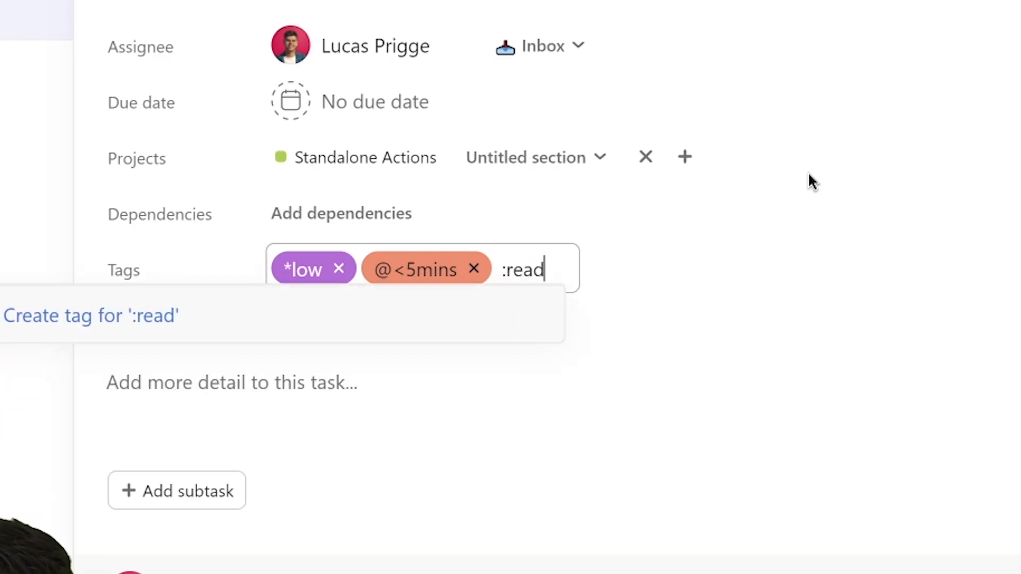
pyautogui.click(410, 319)
pyautogui.click(658, 360)
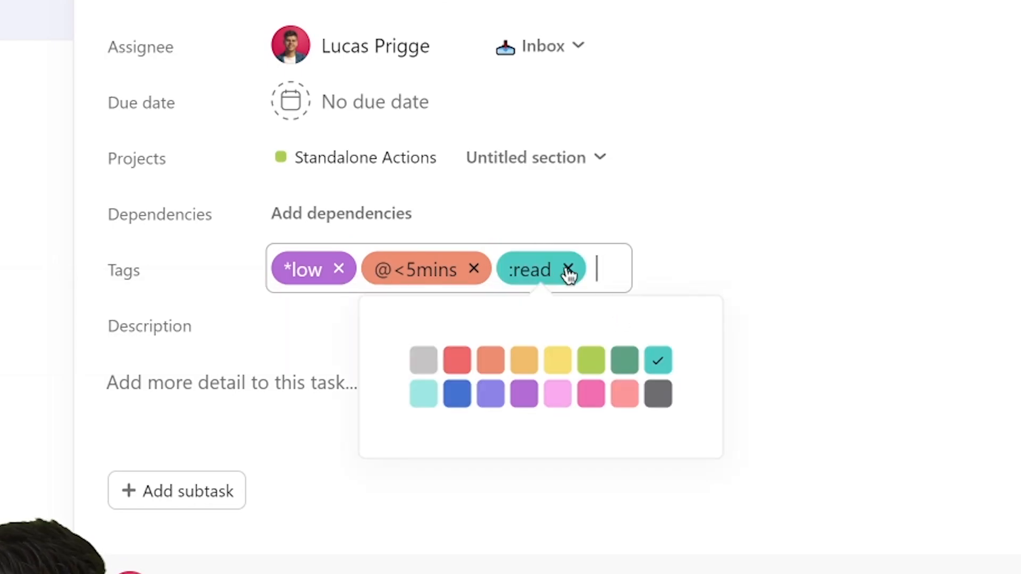
pyautogui.click(682, 218)
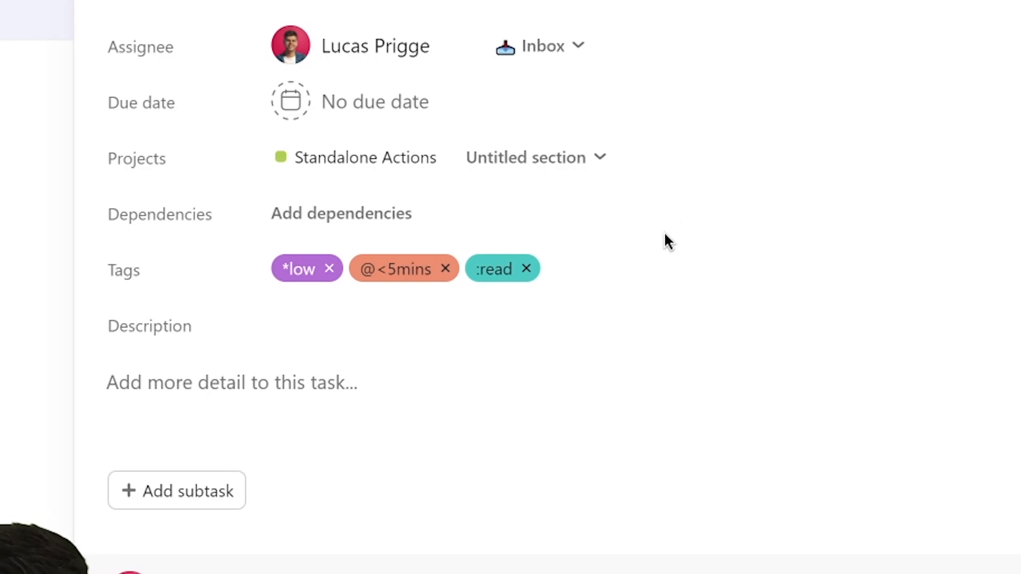
# - Skim the task's email content, move the task to the Processed section of My Tasks, and close its details
pyautogui.scroll(-10, 667, 240)
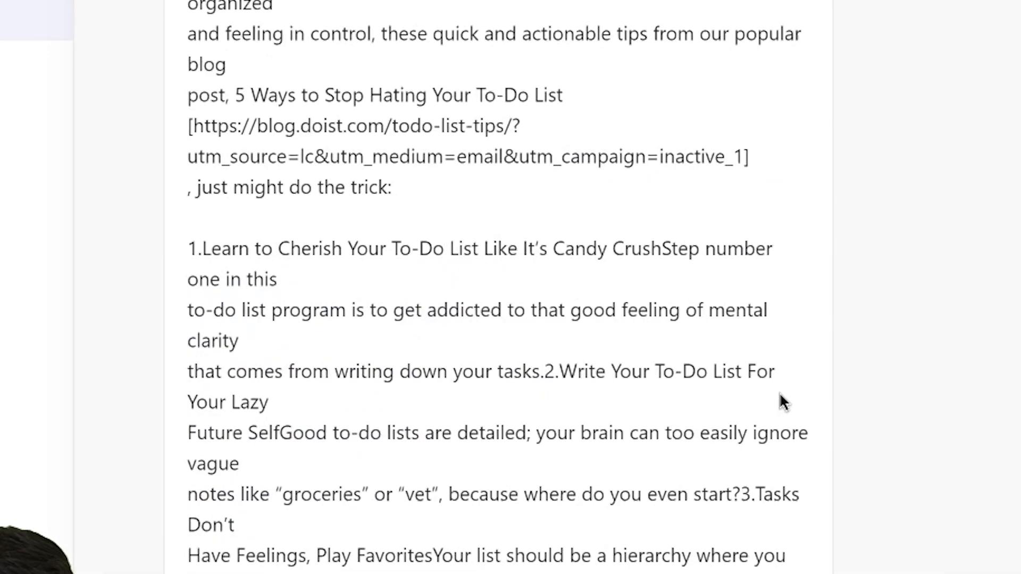
pyautogui.scroll(10, 776, 394)
pyautogui.click(537, 52)
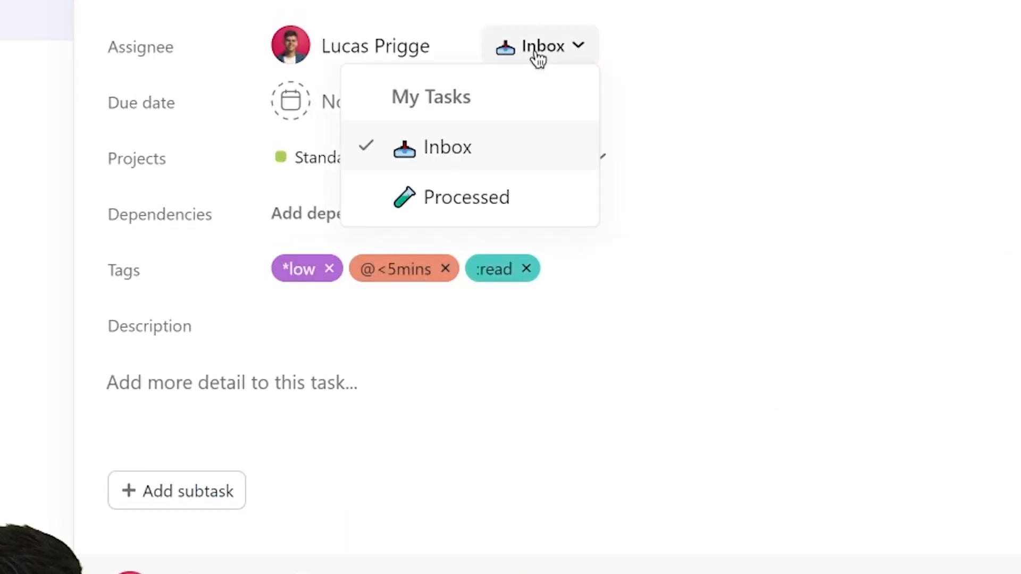
pyautogui.click(475, 211)
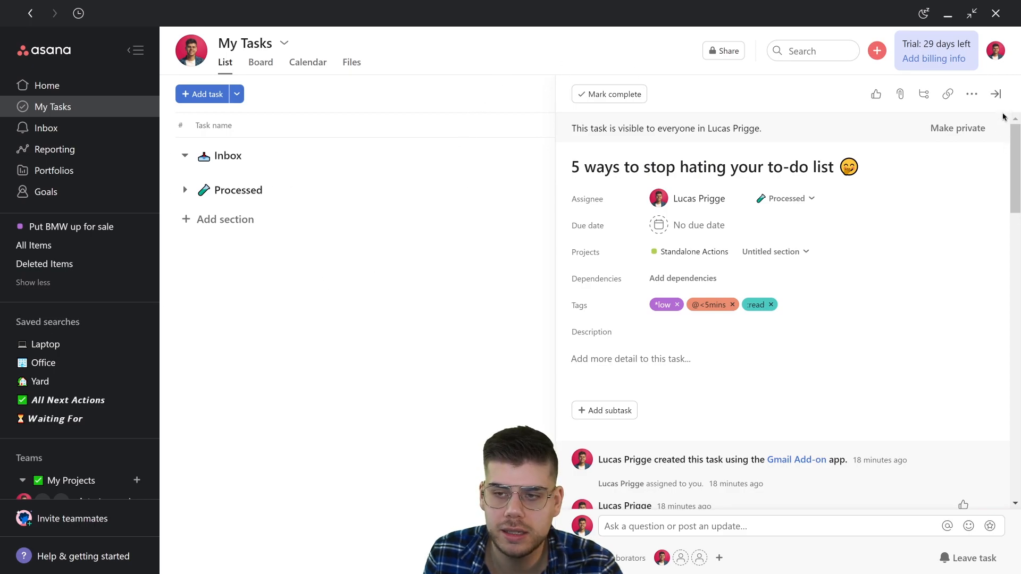
pyautogui.click(996, 93)
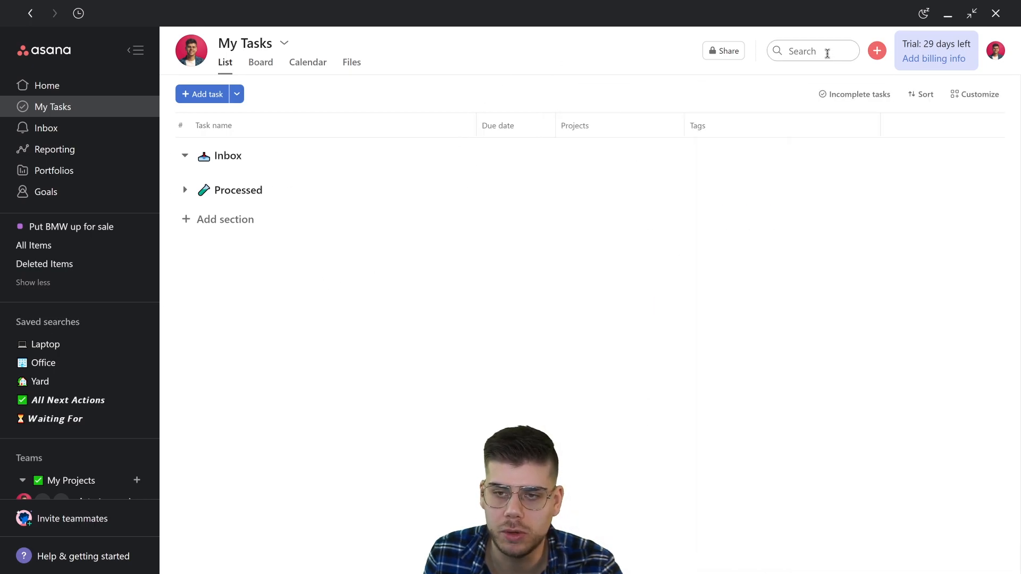
# - Start an advanced search limited to tasks assigned to the account owner
pyautogui.click(828, 53)
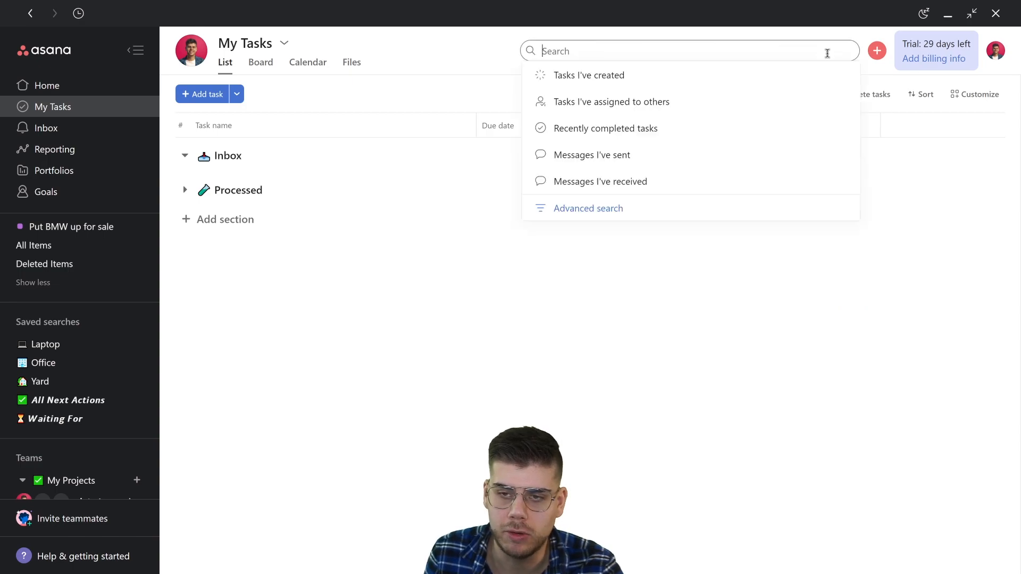
pyautogui.click(600, 212)
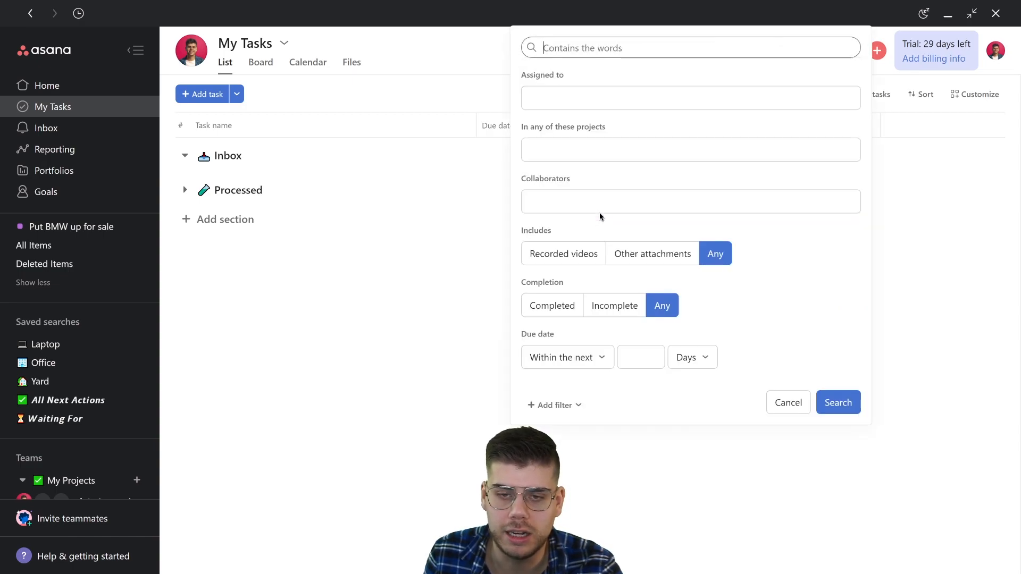
pyautogui.click(591, 99)
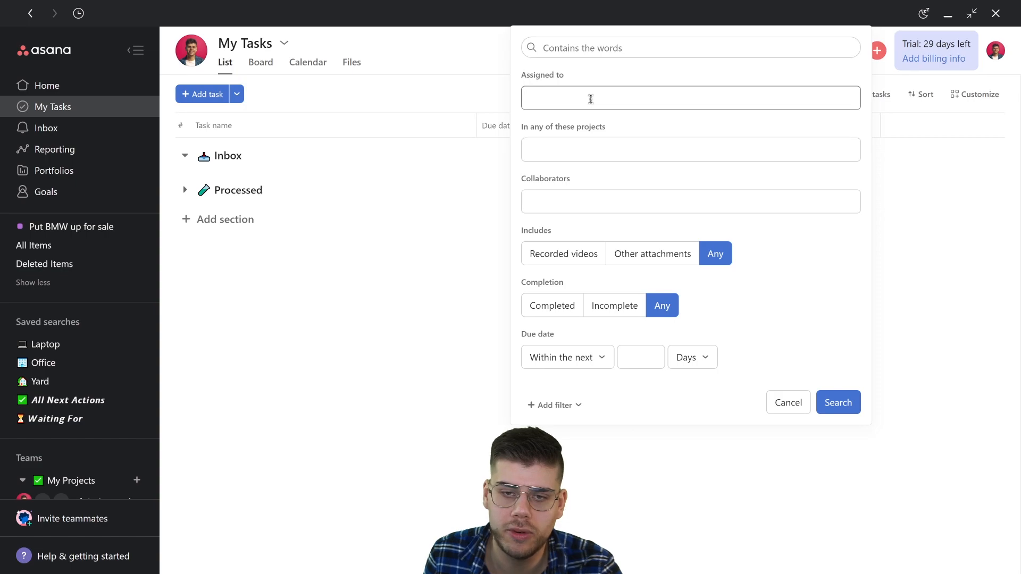
pyautogui.write('lucas')
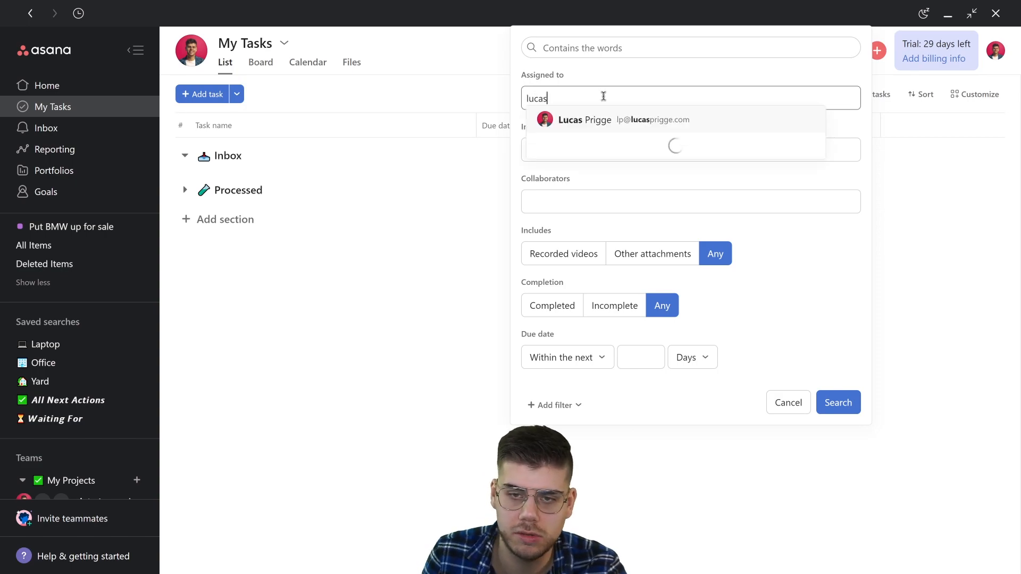
pyautogui.click(590, 119)
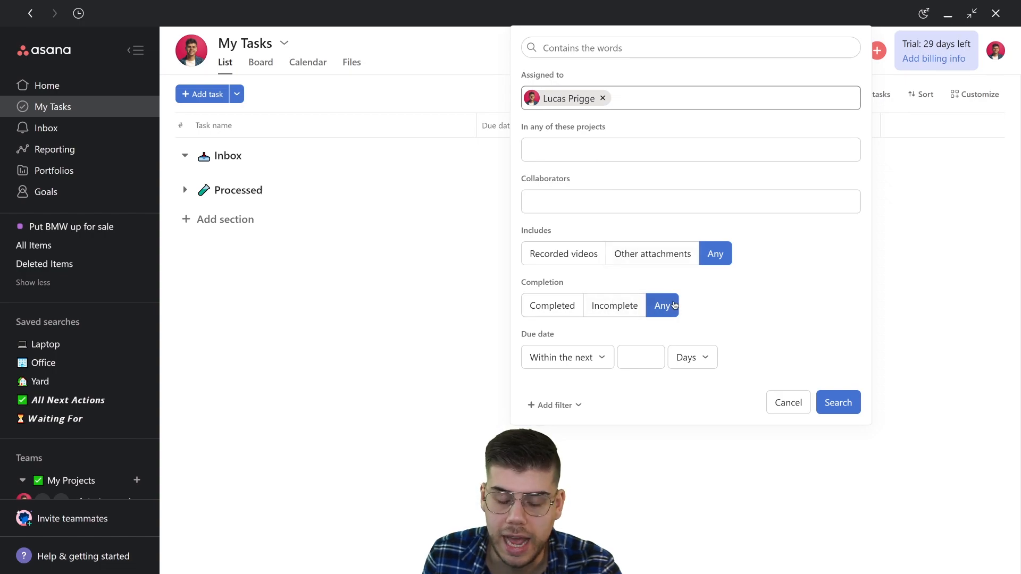
# - Add a Dependencies filter to the advanced search and set it to Not blocked
pyautogui.click(581, 403)
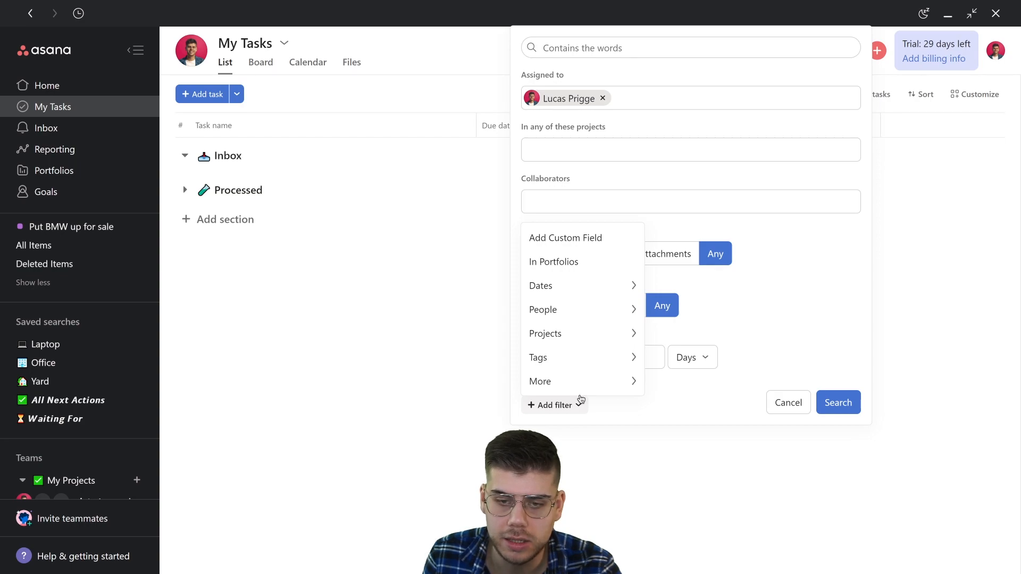
pyautogui.moveTo(586, 390)
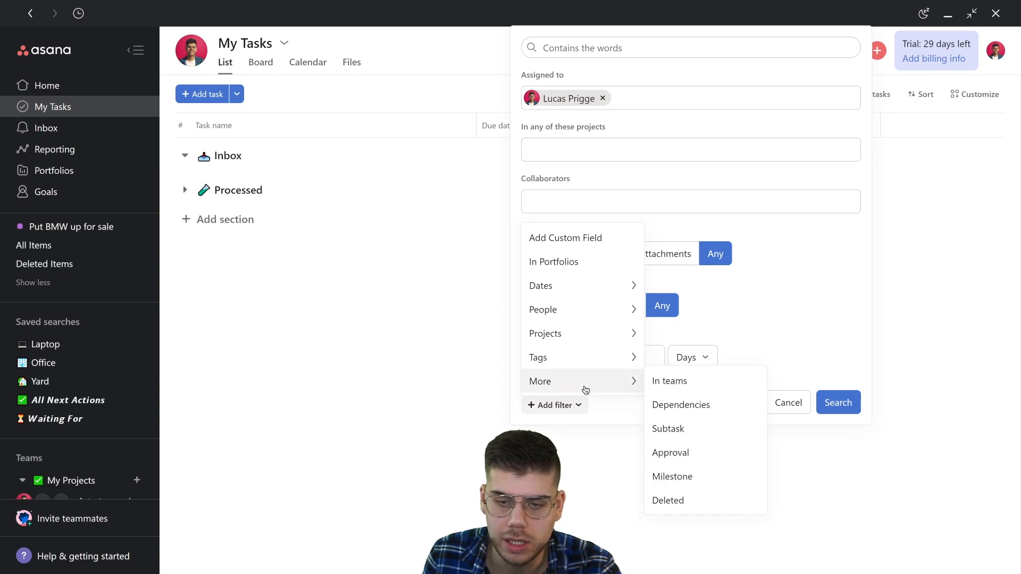
pyautogui.click(672, 405)
pyautogui.click(640, 408)
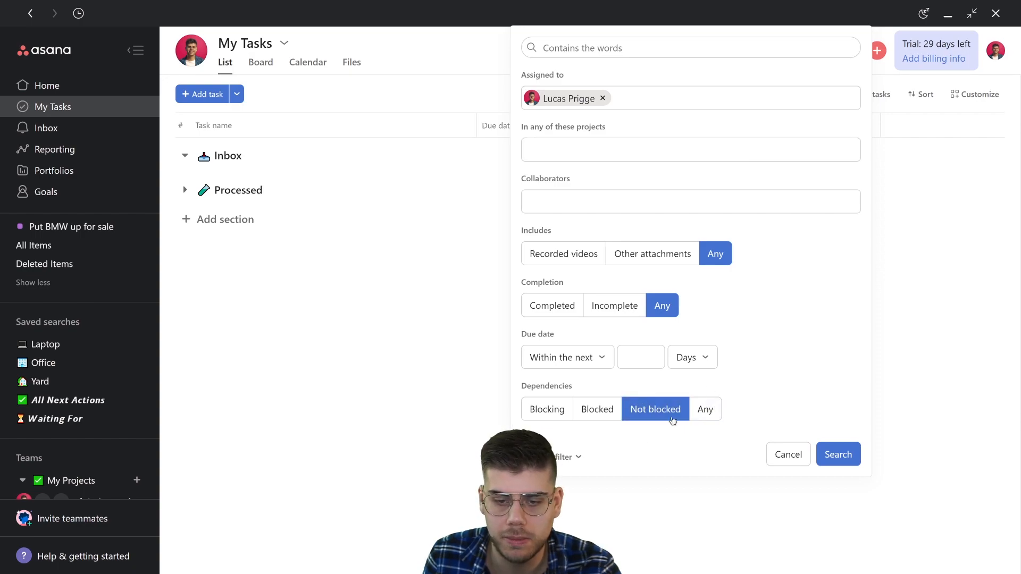
# - Add a Has tags filter for the :read tag and run the advanced search
pyautogui.click(570, 456)
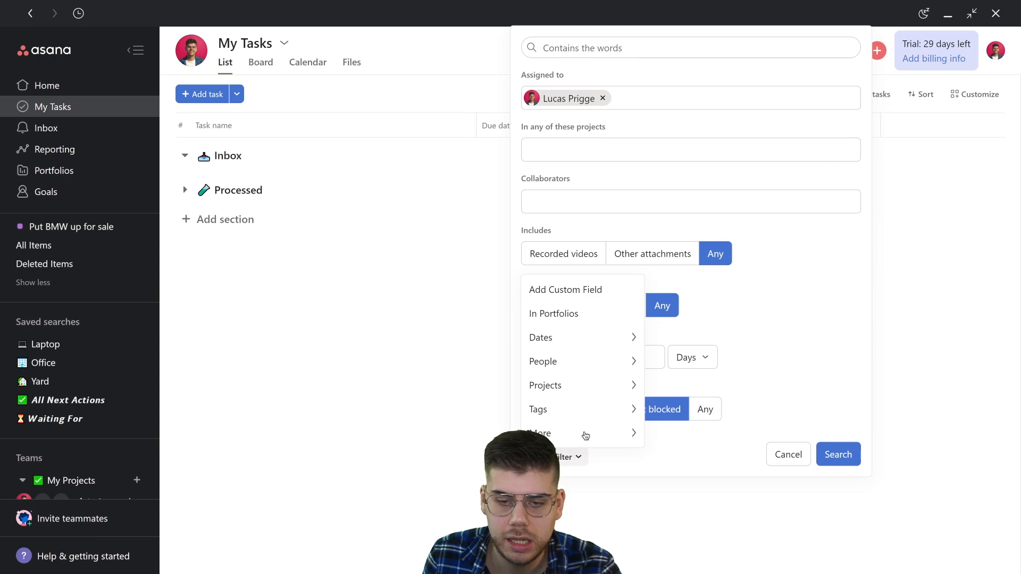
pyautogui.moveTo(602, 413)
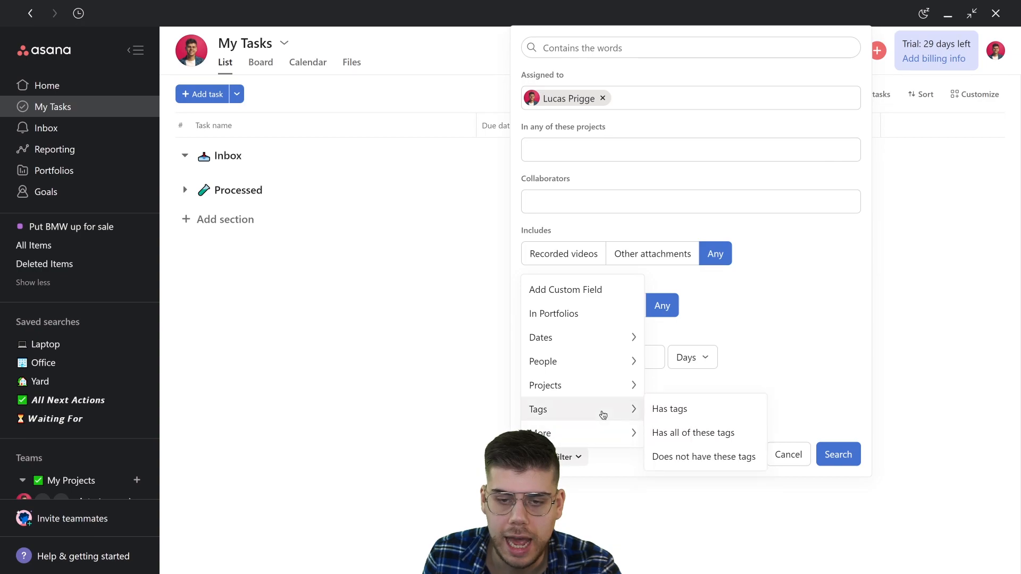
pyautogui.click(669, 408)
pyautogui.write('yard')
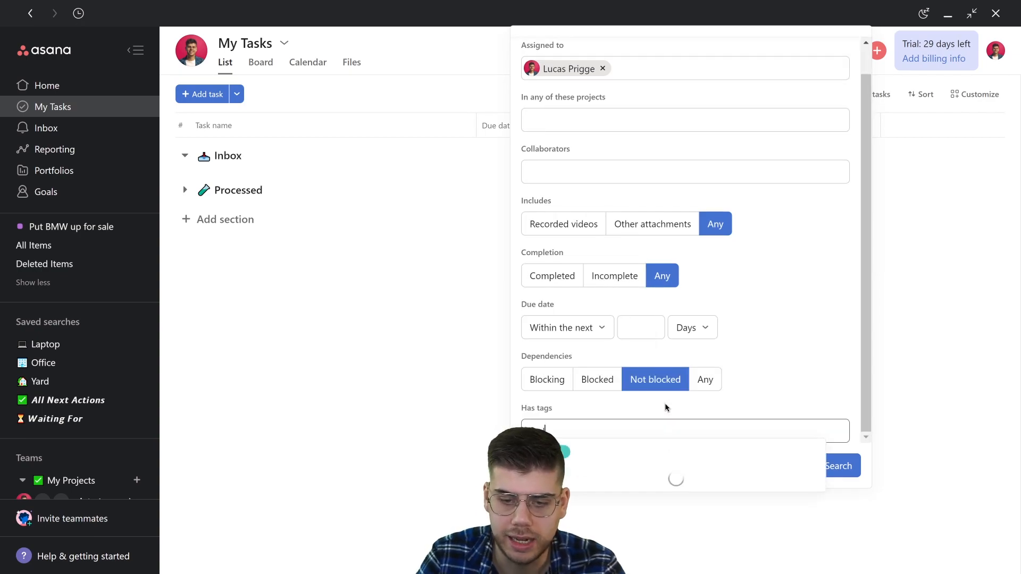
pyautogui.click(635, 445)
pyautogui.scroll(1, 772, 331)
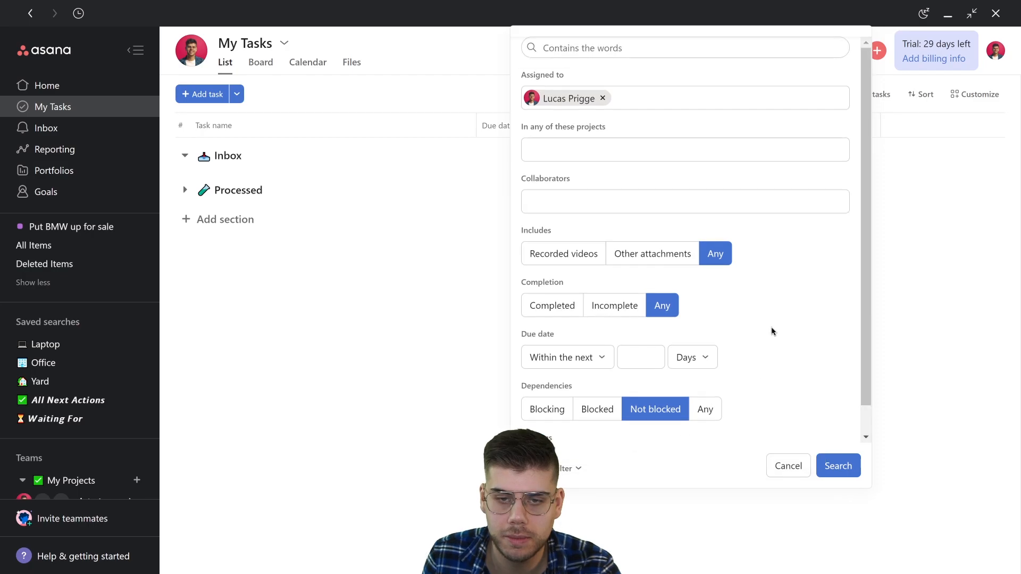
pyautogui.scroll(-1, 772, 331)
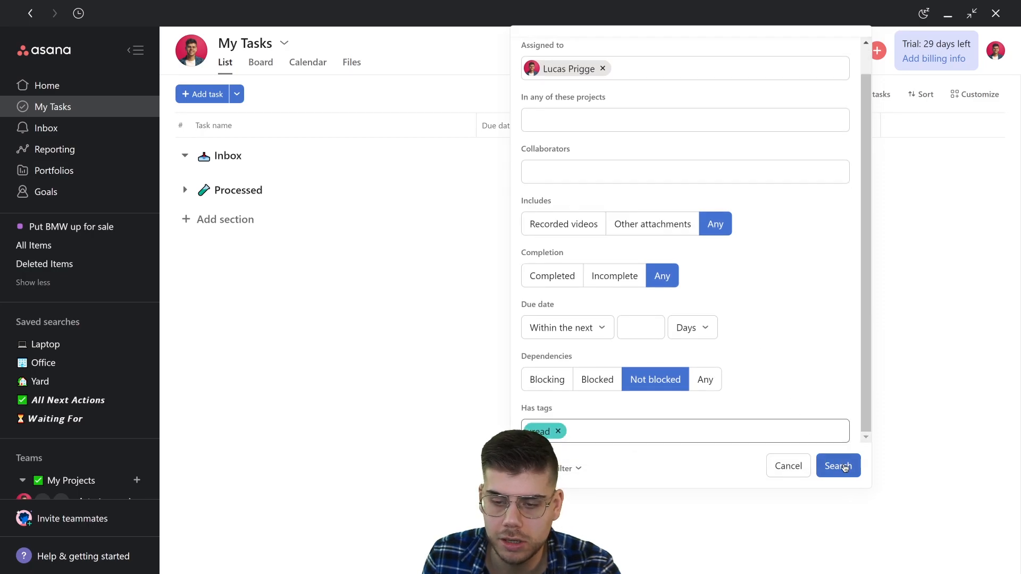
pyautogui.click(844, 466)
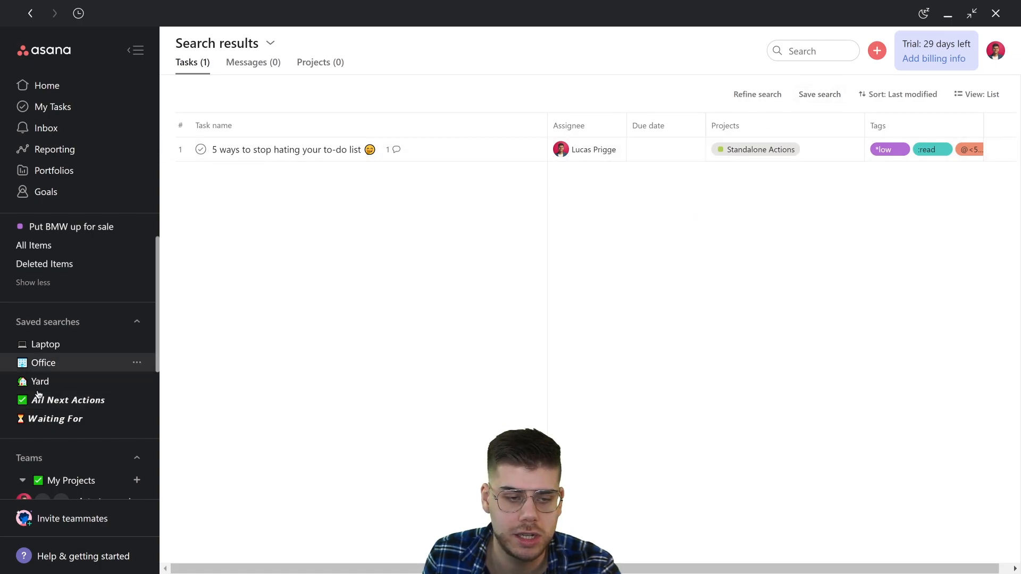
# - Save the search under the name Read with an open-book emoji and place it between Office and Yard in the saved searches
pyautogui.click(805, 95)
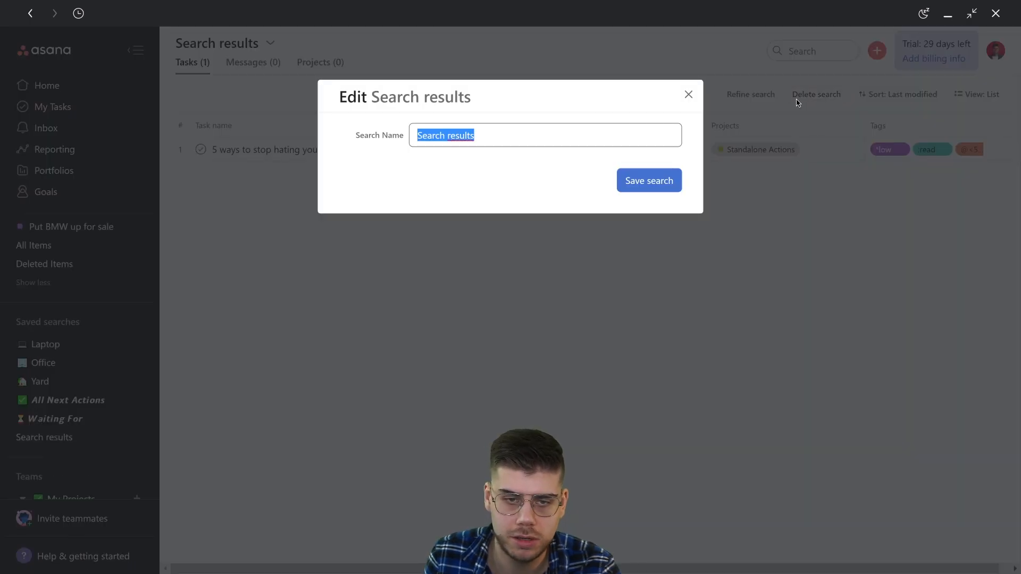
pyautogui.press('BackSpace')
pyautogui.press('super+period')
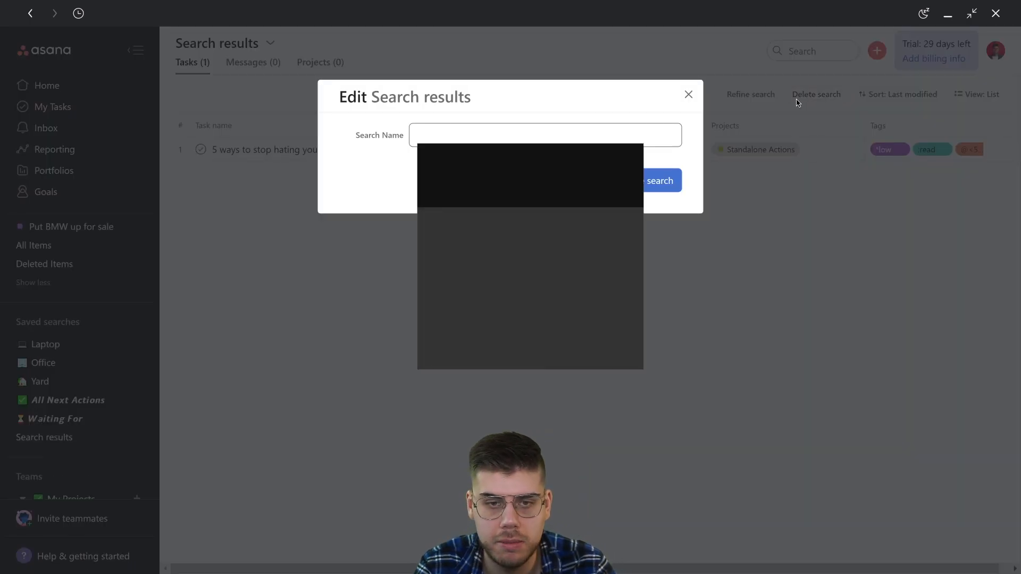
pyautogui.write('boek')
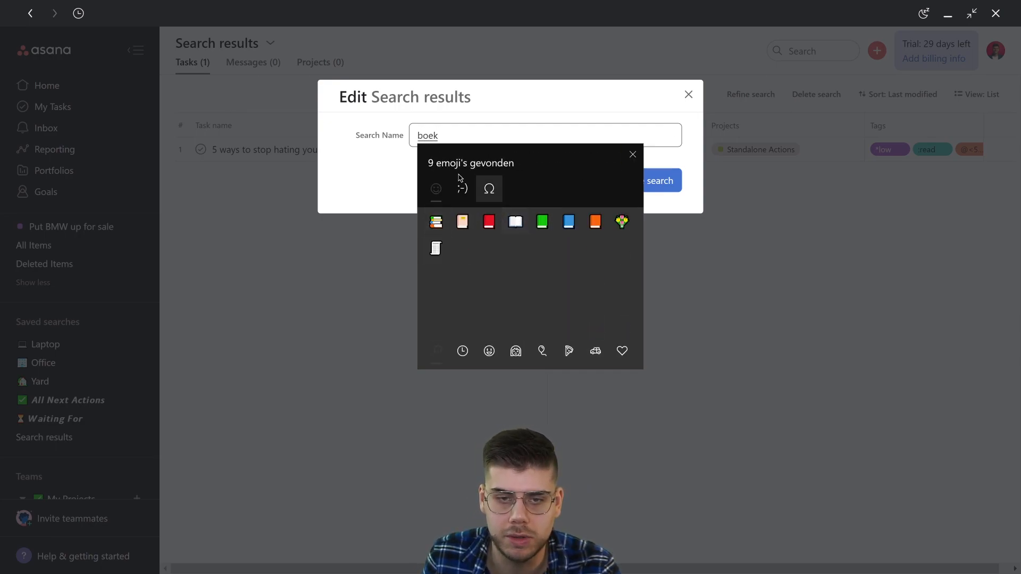
pyautogui.press('Return')
pyautogui.write('Read')
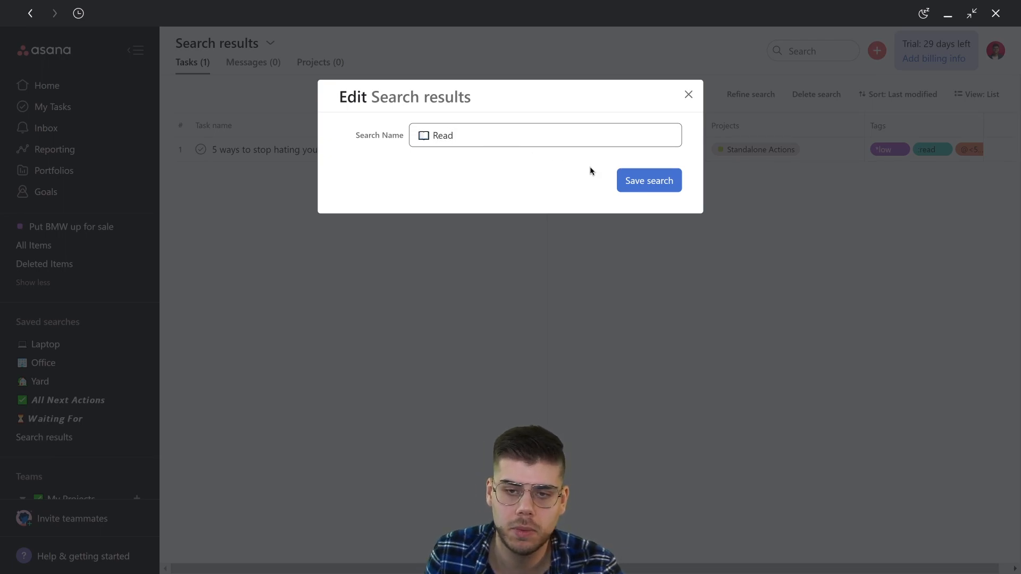
pyautogui.click(623, 179)
pyautogui.moveTo(19, 441); pyautogui.dragTo(50, 364)
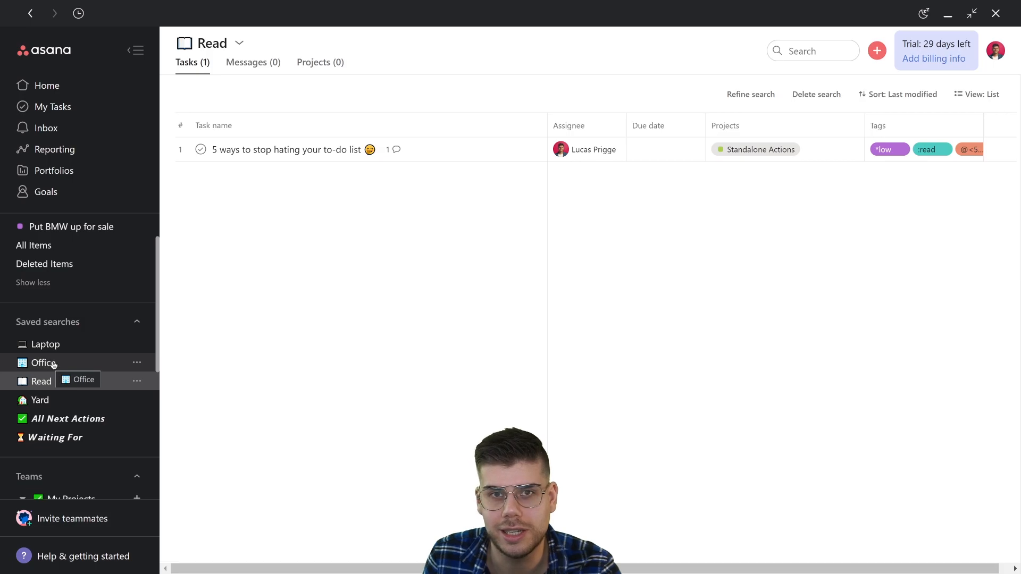
pyautogui.moveTo(52, 364); pyautogui.dragTo(800, 556)
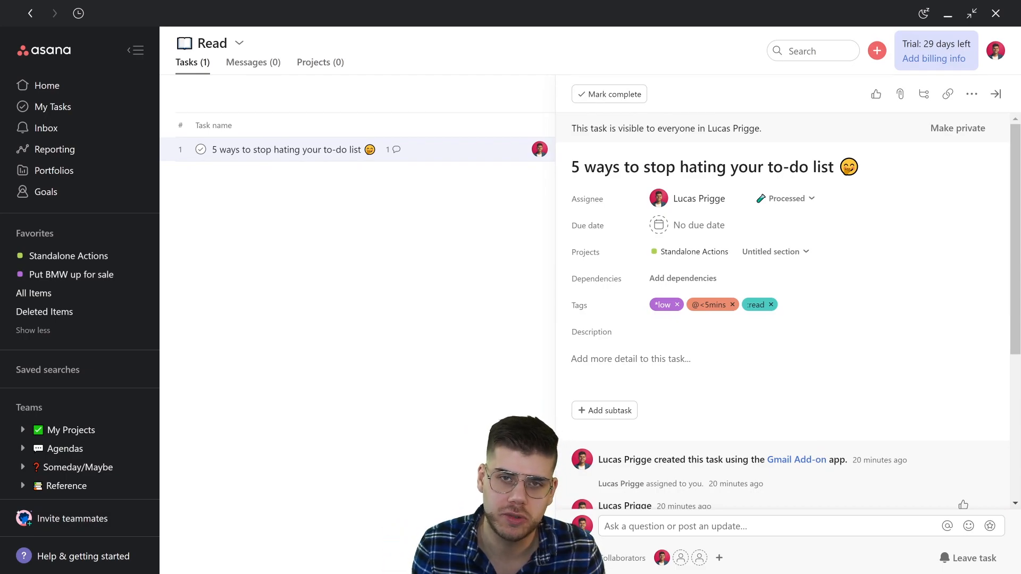
# - Open the Work portfolio and look over its project list, Timeline and Progress views
pyautogui.click(60, 174)
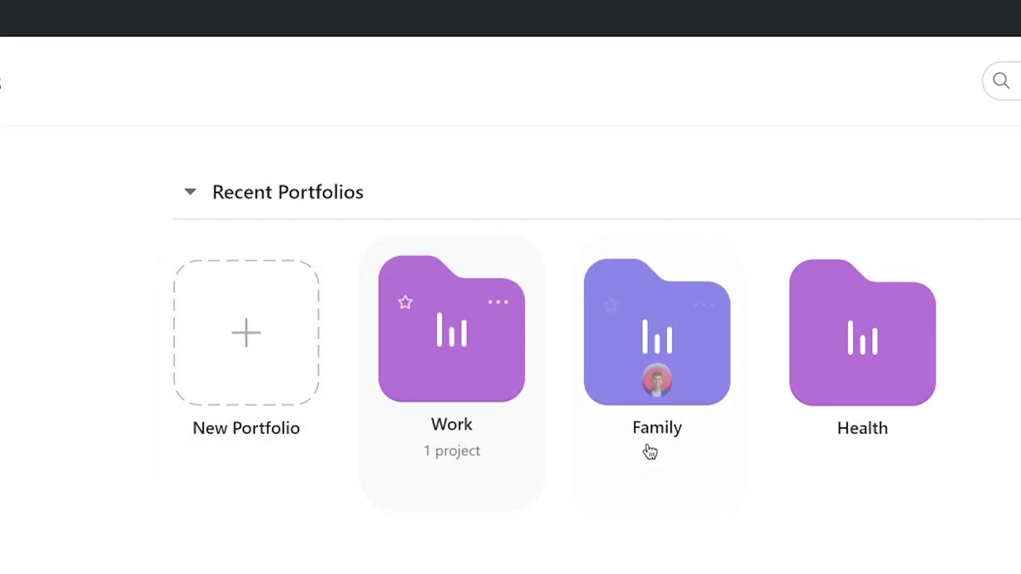
pyautogui.click(485, 410)
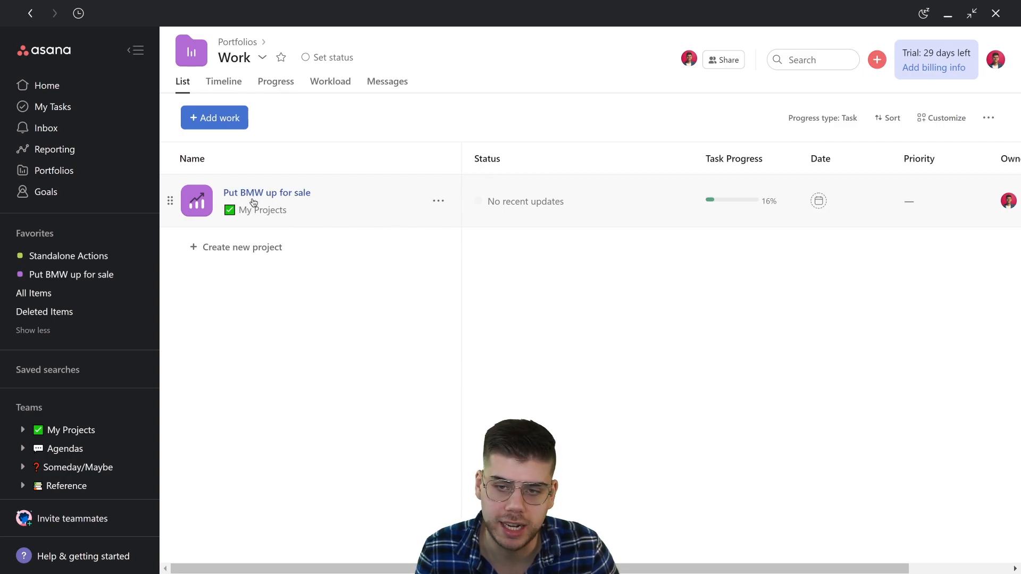
pyautogui.click(227, 91)
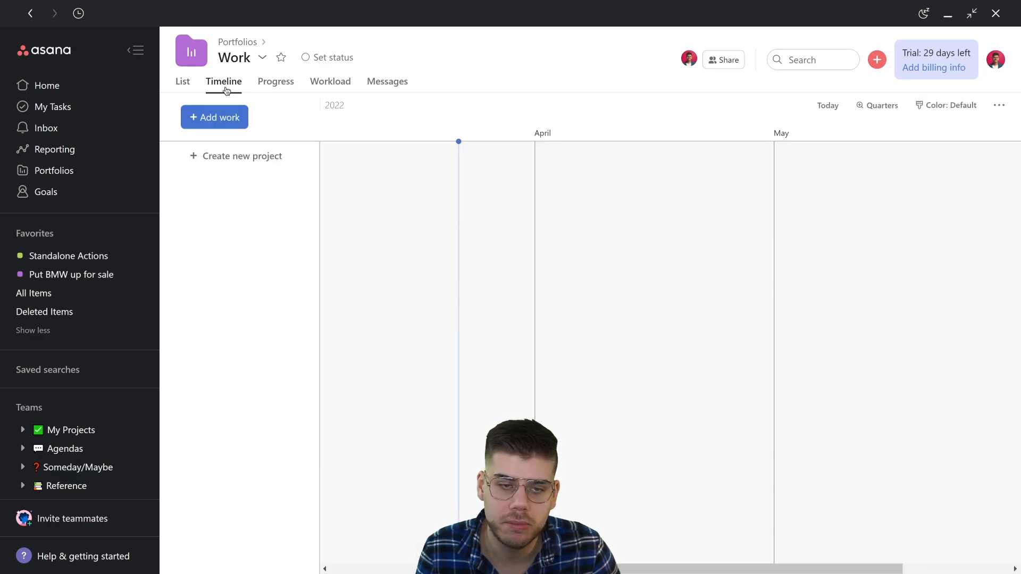
pyautogui.click(268, 84)
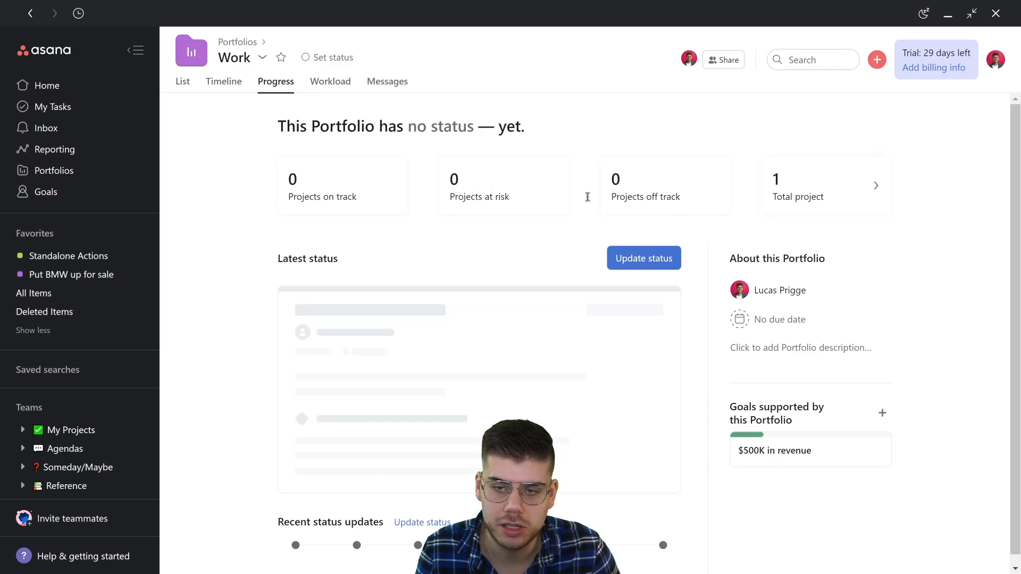
pyautogui.scroll(-1, 590, 201)
pyautogui.scroll(1, 590, 201)
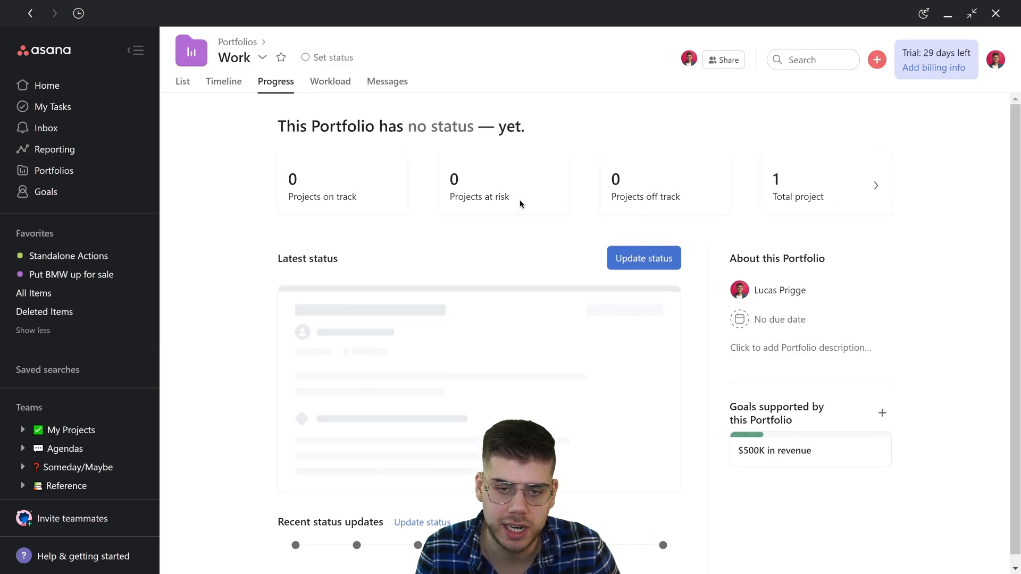
# - View the Work portfolio's Workload, Messages and List views, and return to the portfolios overview
pyautogui.click(344, 81)
pyautogui.click(375, 82)
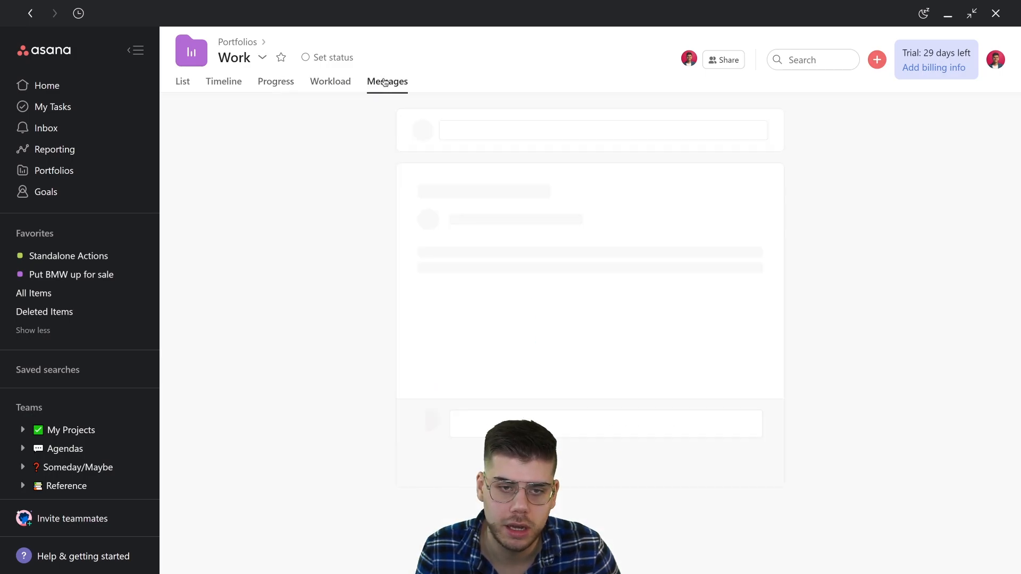
pyautogui.click(183, 83)
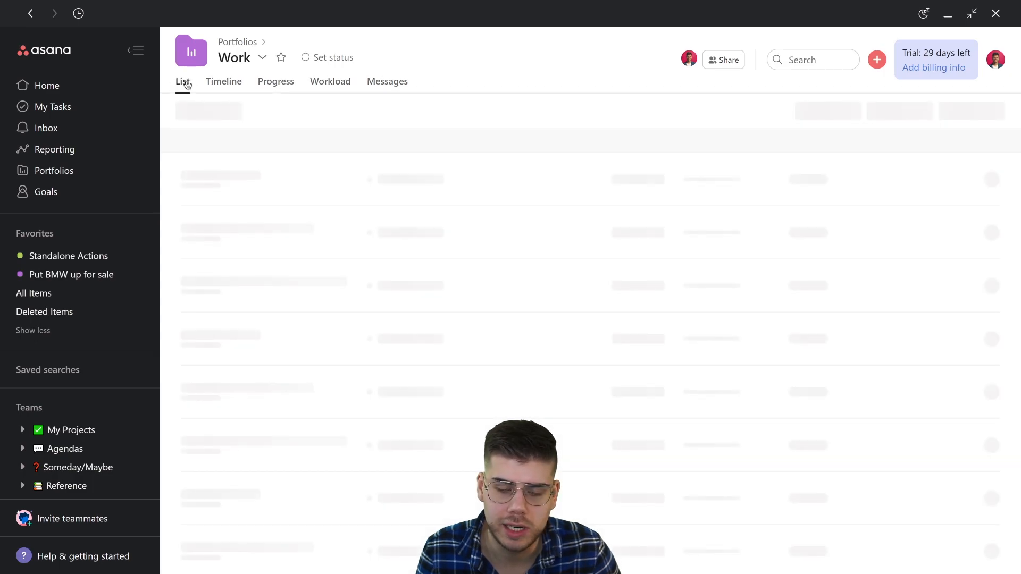
pyautogui.moveTo(720, 201)
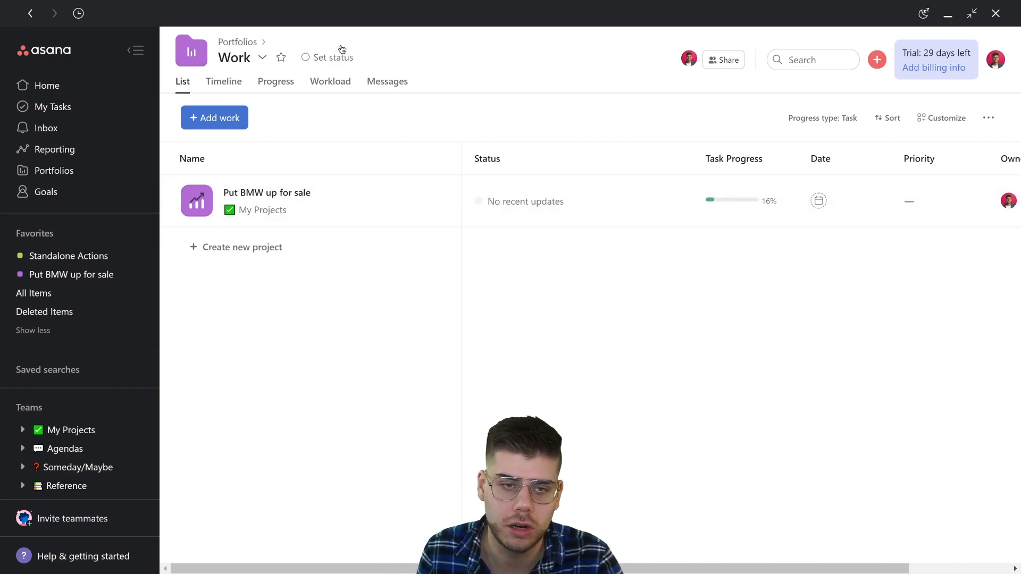
pyautogui.click(242, 42)
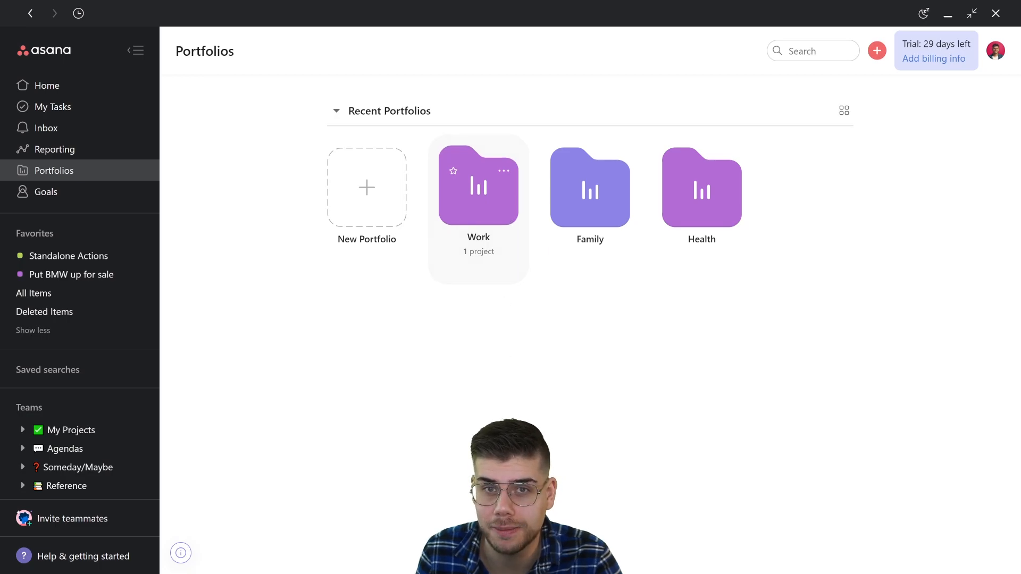
# - Open the $500K in revenue goal and examine its progress metric settings and format options without changing them
pyautogui.click(46, 192)
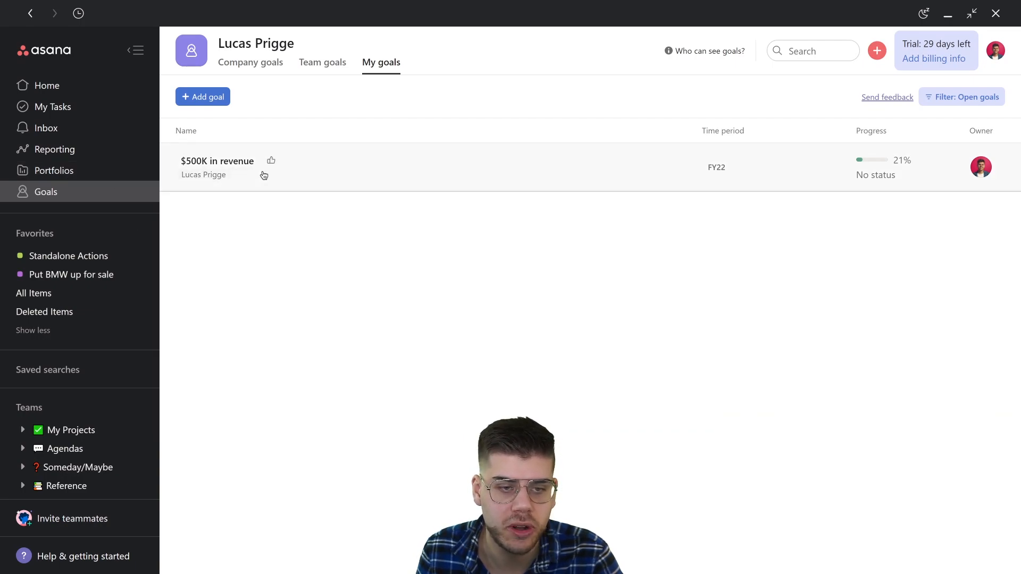
pyautogui.click(339, 175)
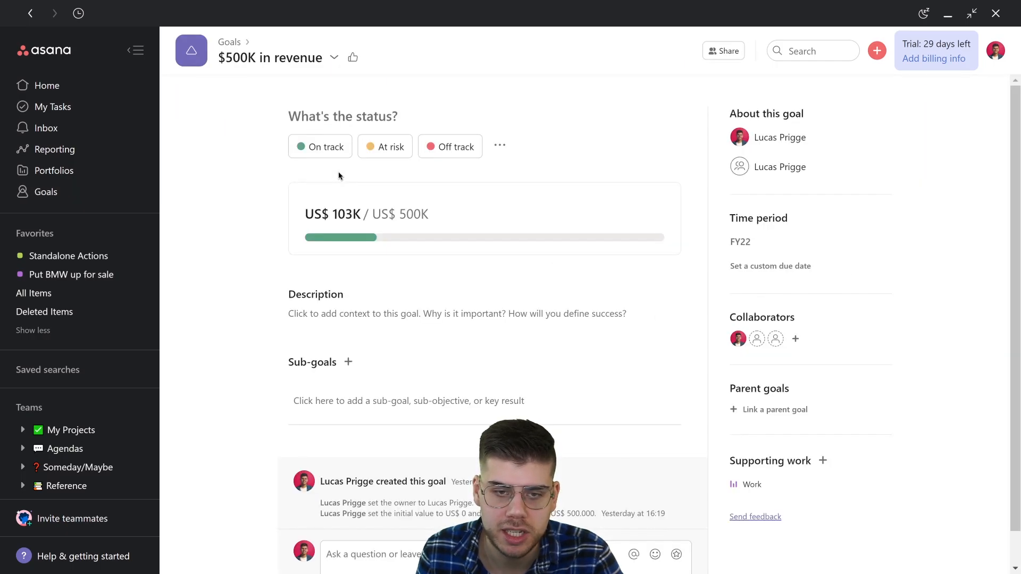
pyautogui.moveTo(350, 186)
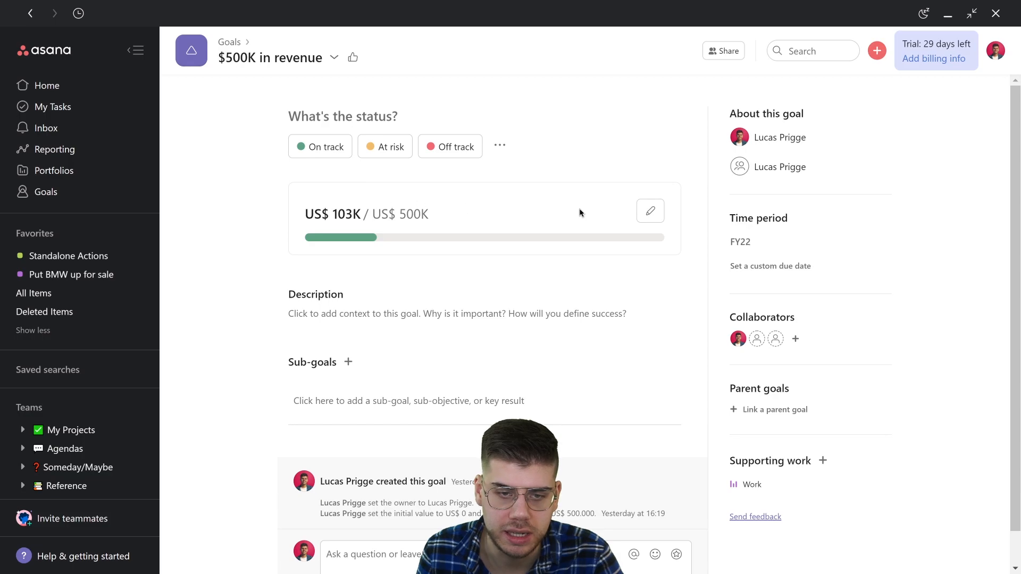
pyautogui.click(651, 212)
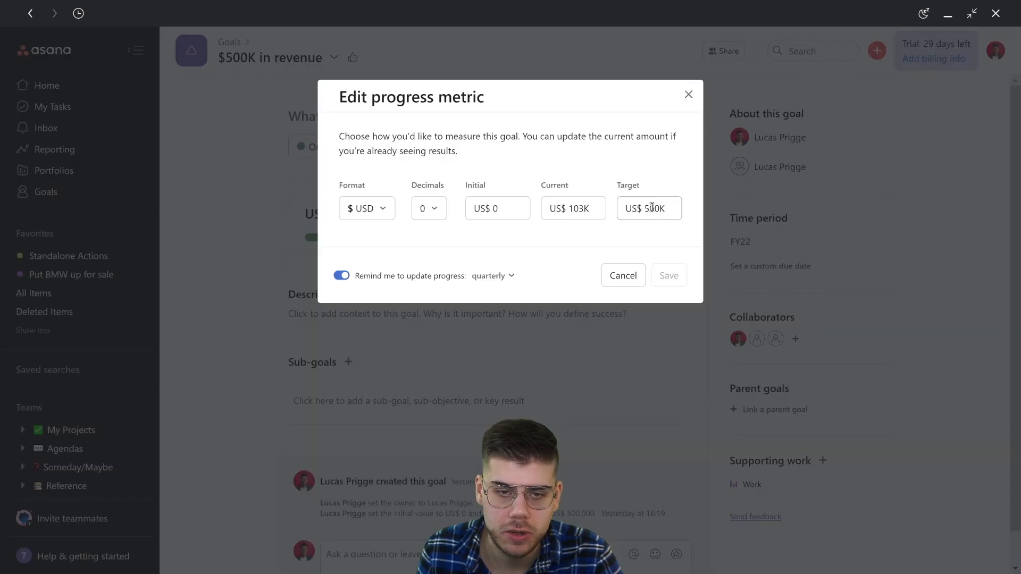
pyautogui.click(381, 211)
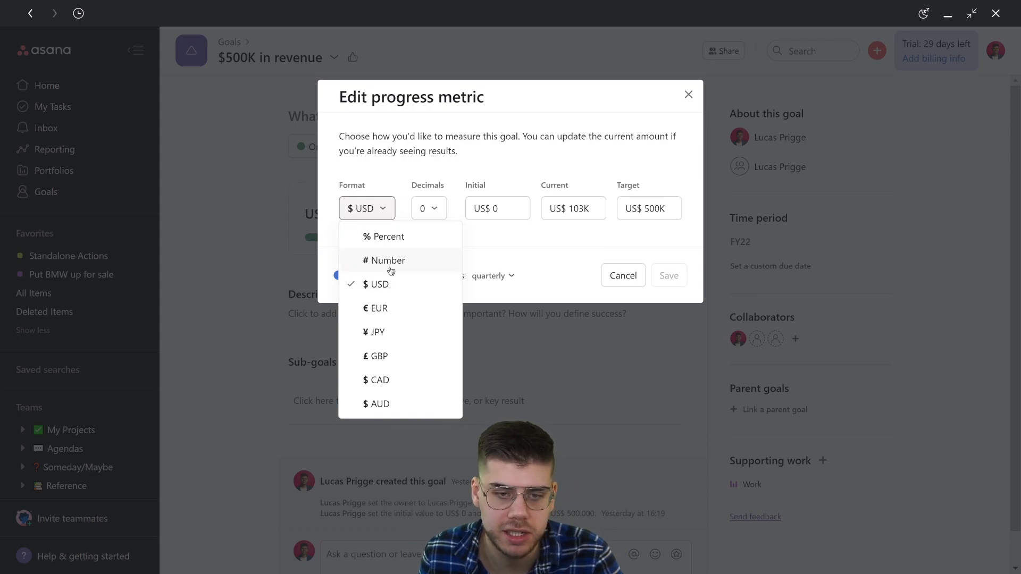
pyautogui.click(374, 207)
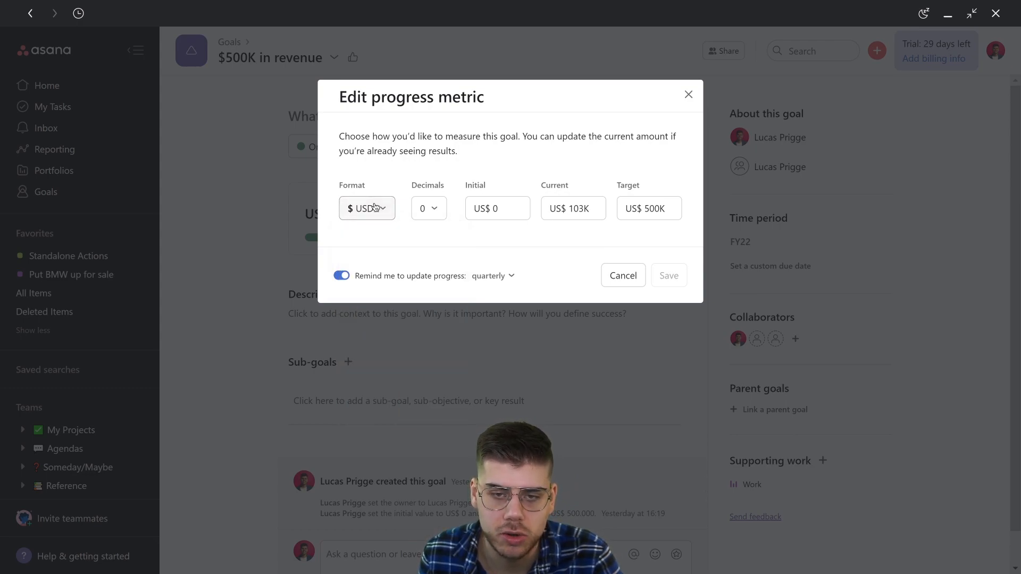
pyautogui.click(629, 275)
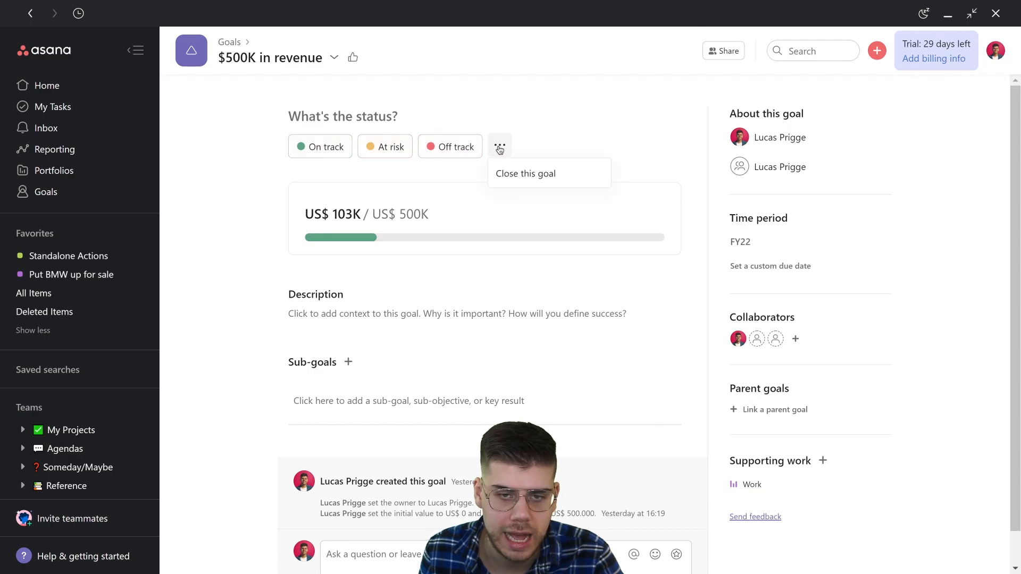
# - Examine the supporting work linked to the revenue goal and the available time period options, leaving the period as is
pyautogui.scroll(-1, 381, 297)
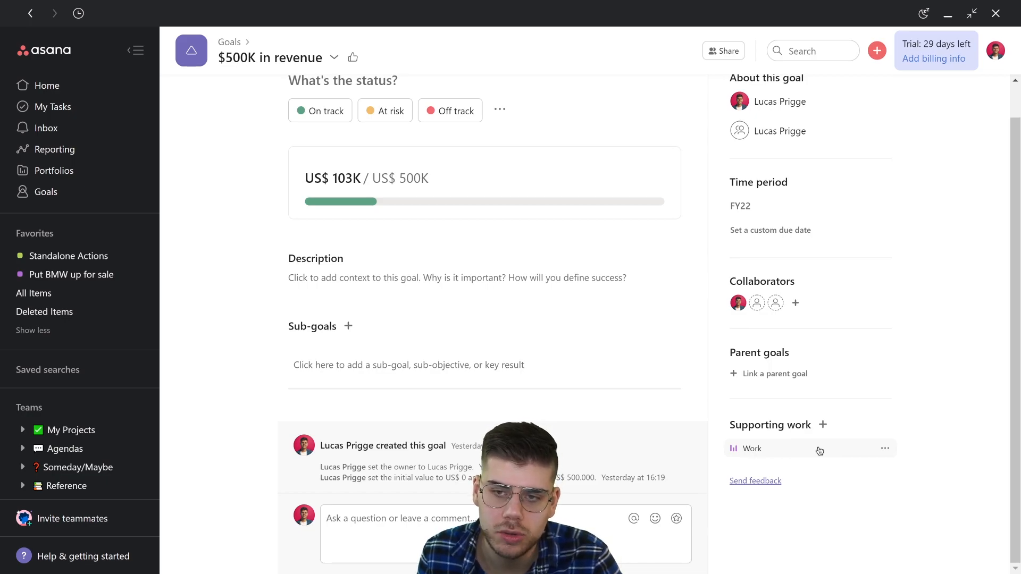
pyautogui.scroll(1, 825, 425)
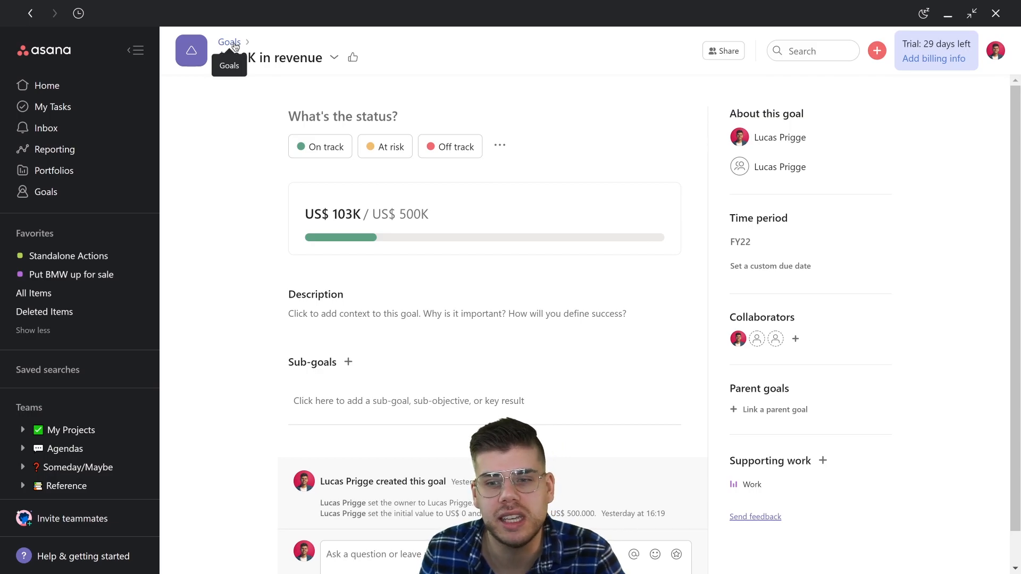
pyautogui.click(755, 247)
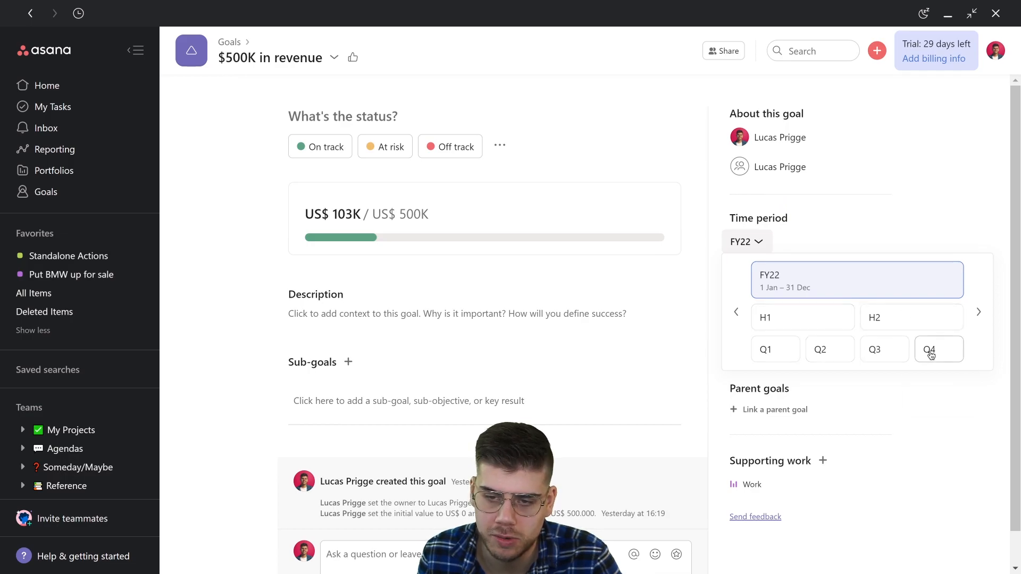
pyautogui.click(857, 219)
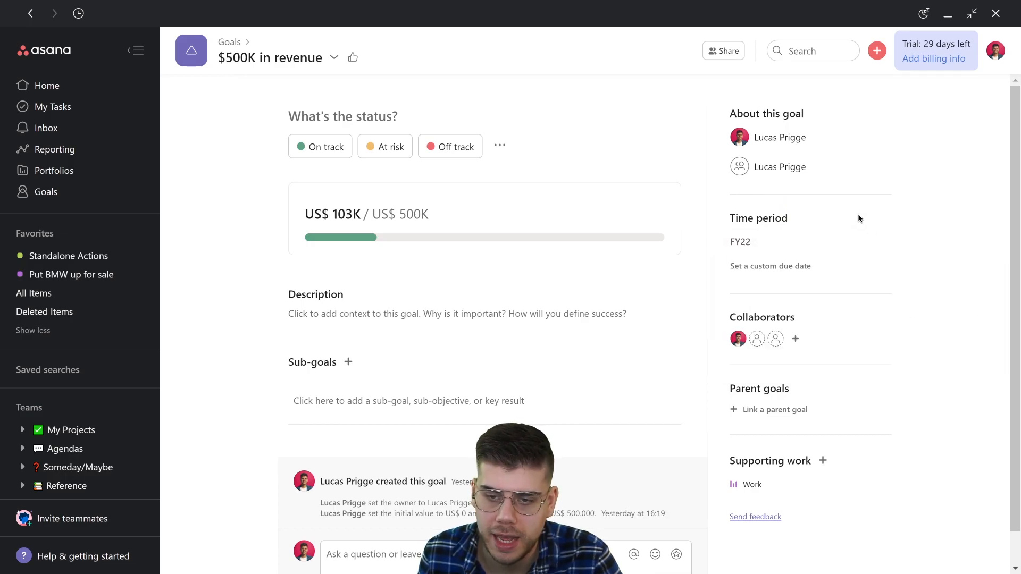
# - Examine the revenue goal's parent goals, sub-goals and description areas, and return to the goals list
pyautogui.scroll(-1, 843, 273)
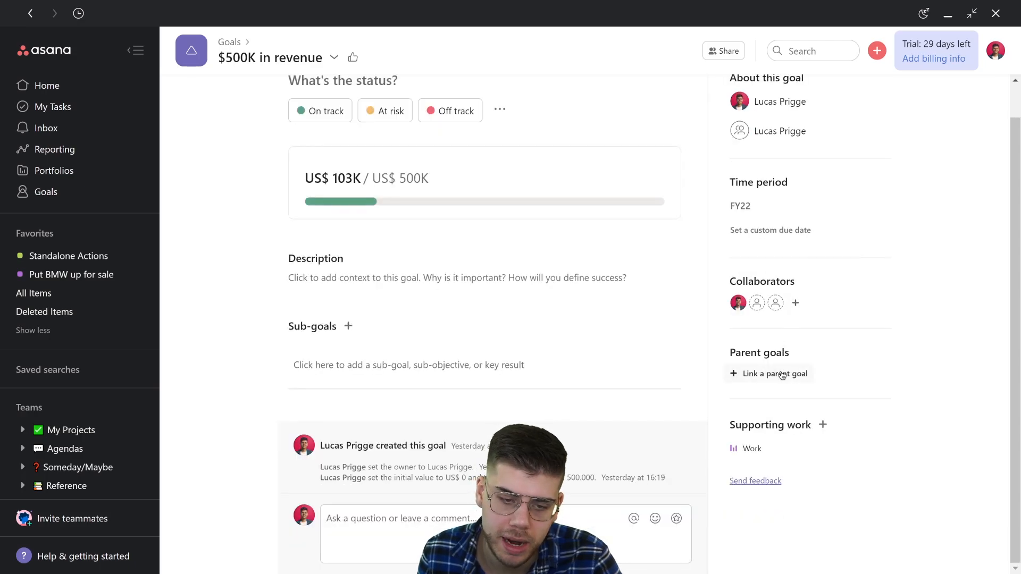
pyautogui.scroll(1, 784, 375)
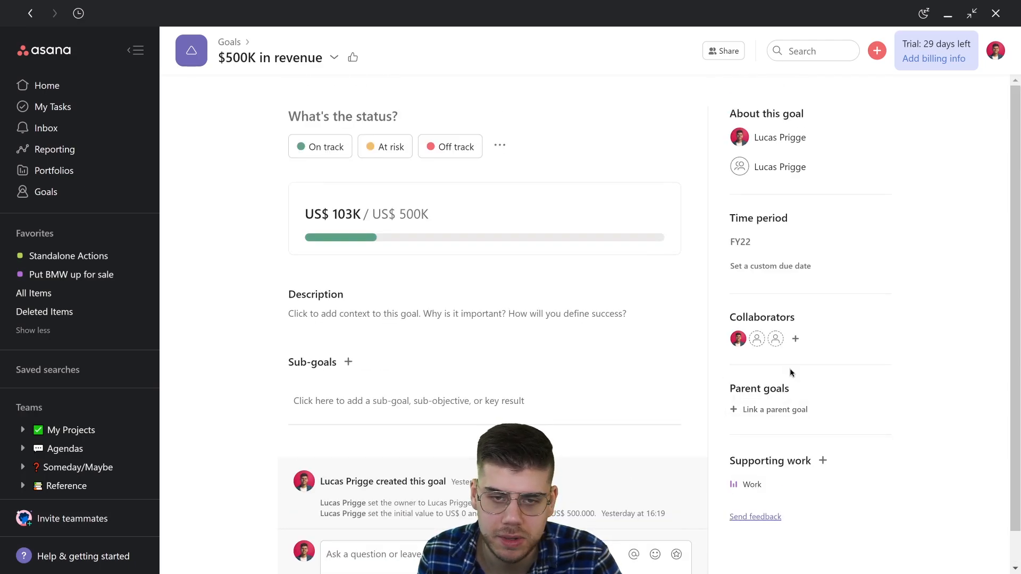
pyautogui.scroll(-1, 790, 372)
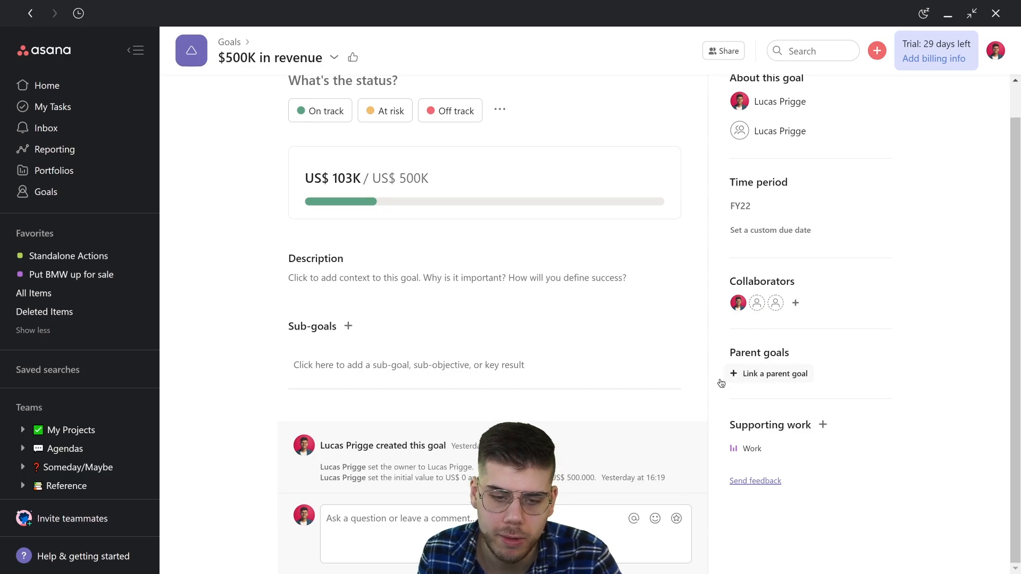
pyautogui.scroll(1, 576, 462)
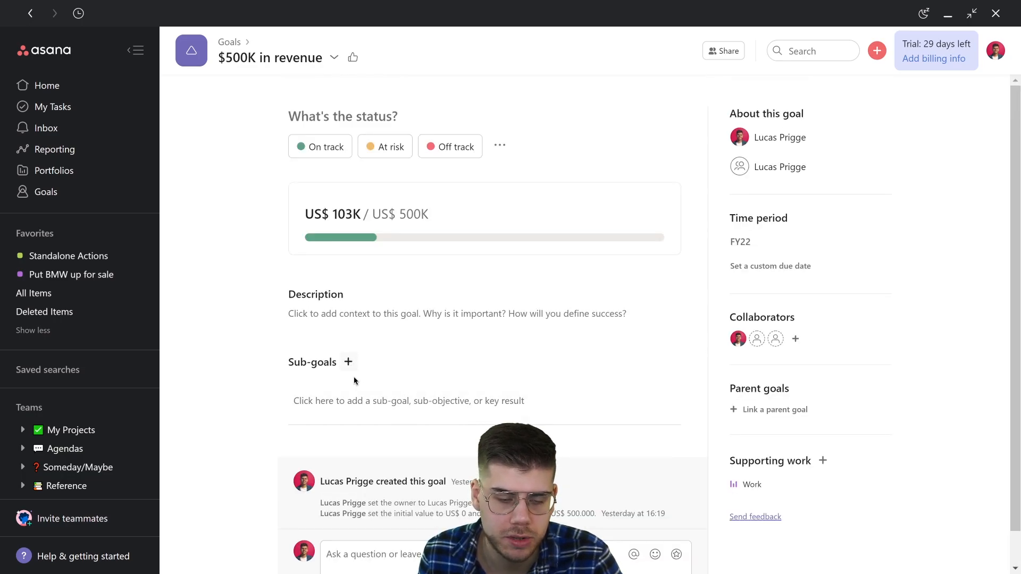
pyautogui.click(361, 315)
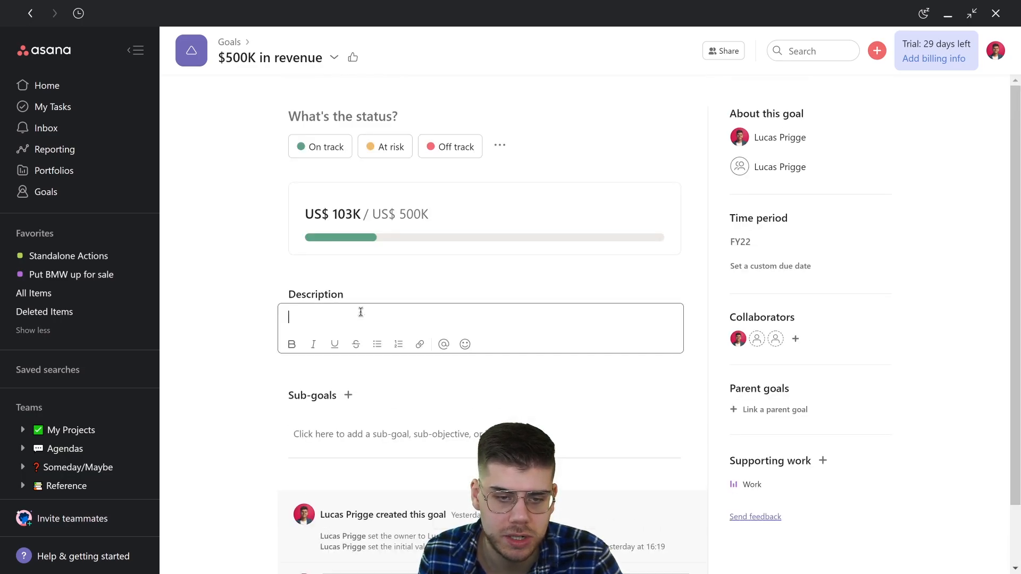
pyautogui.click(193, 318)
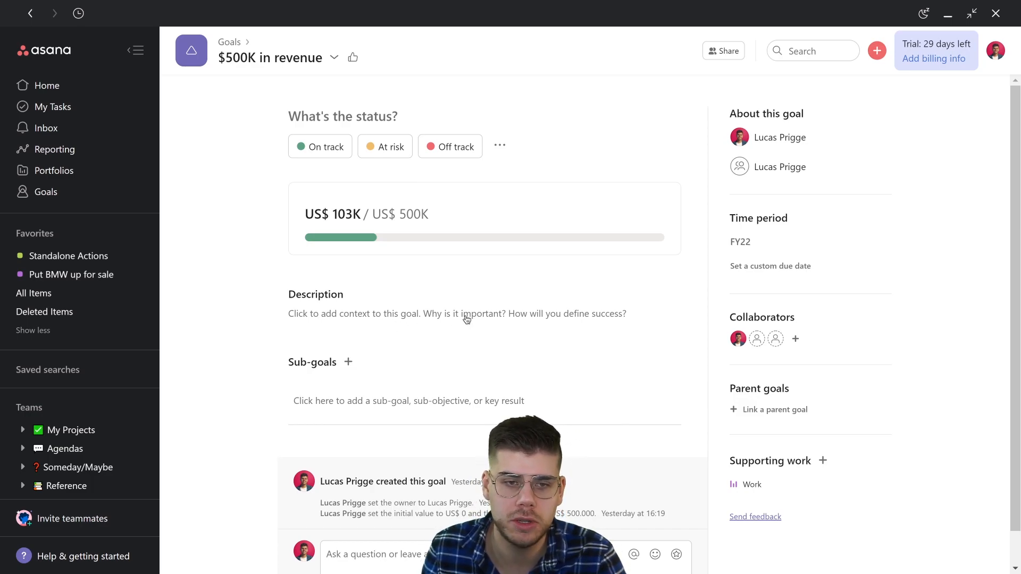
pyautogui.click(236, 43)
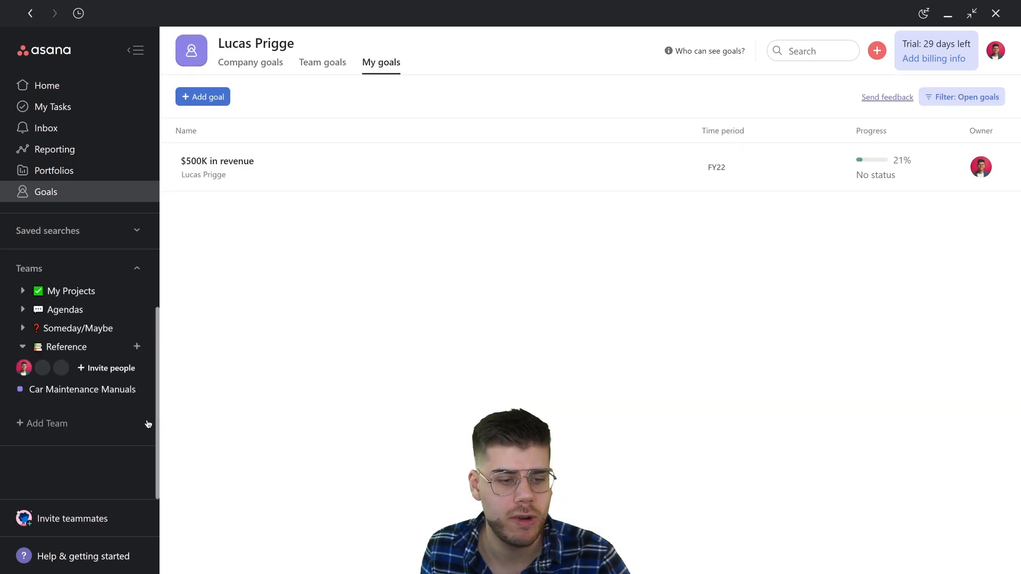
# - Open the Reference team's overview and view the board of its Car Maintenance Manuals project
pyautogui.click(67, 347)
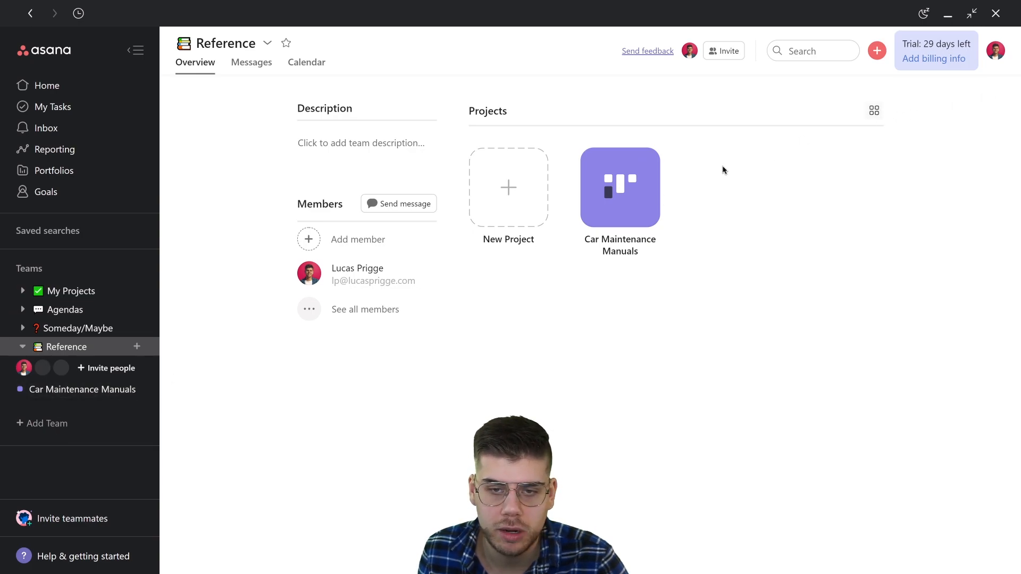
pyautogui.click(67, 397)
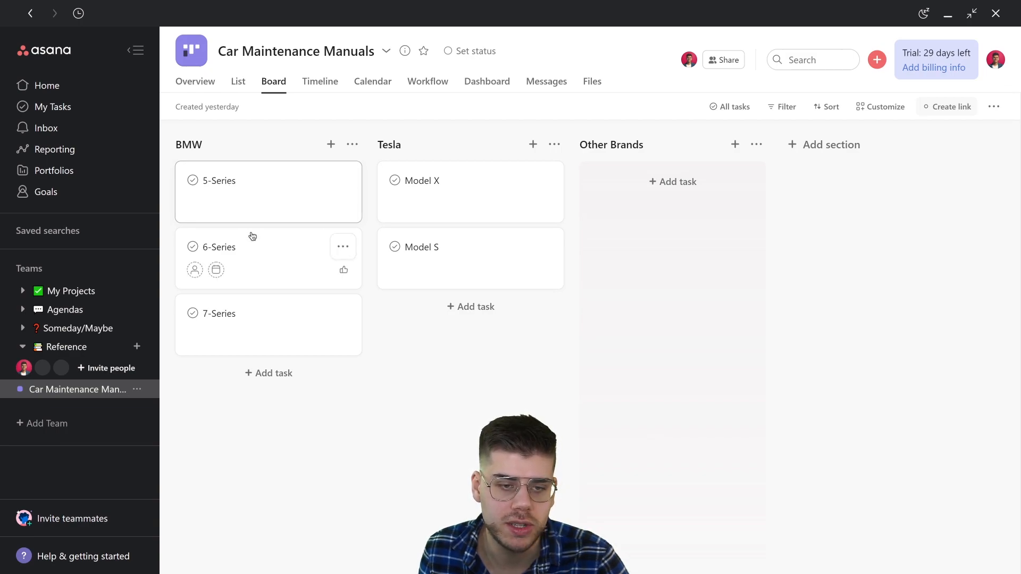
# - Open the 2021-bmw-5-series-25.pdf manual attached to the 5-Series task and display it at 50% zoom
pyautogui.click(256, 189)
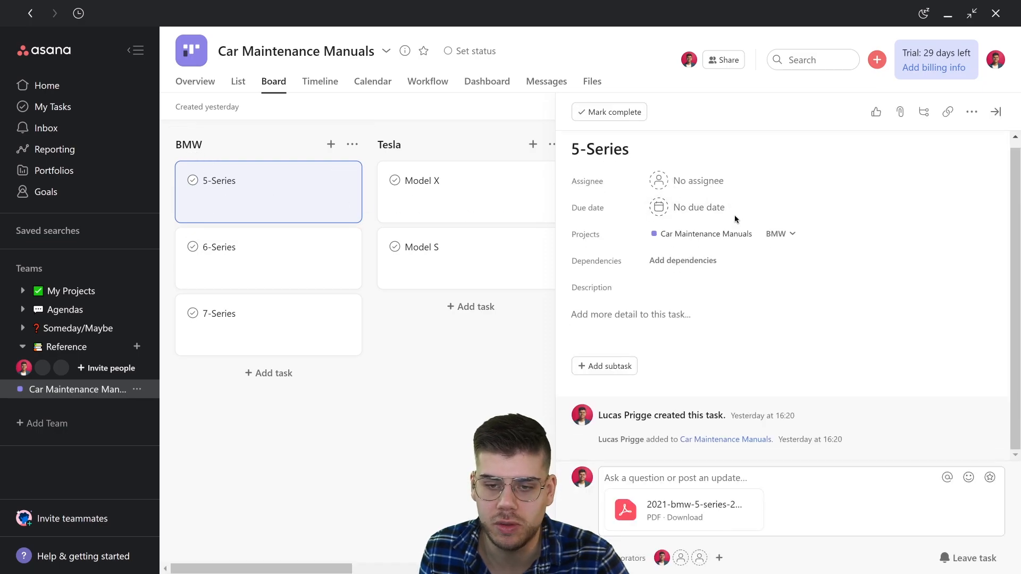
pyautogui.click(711, 519)
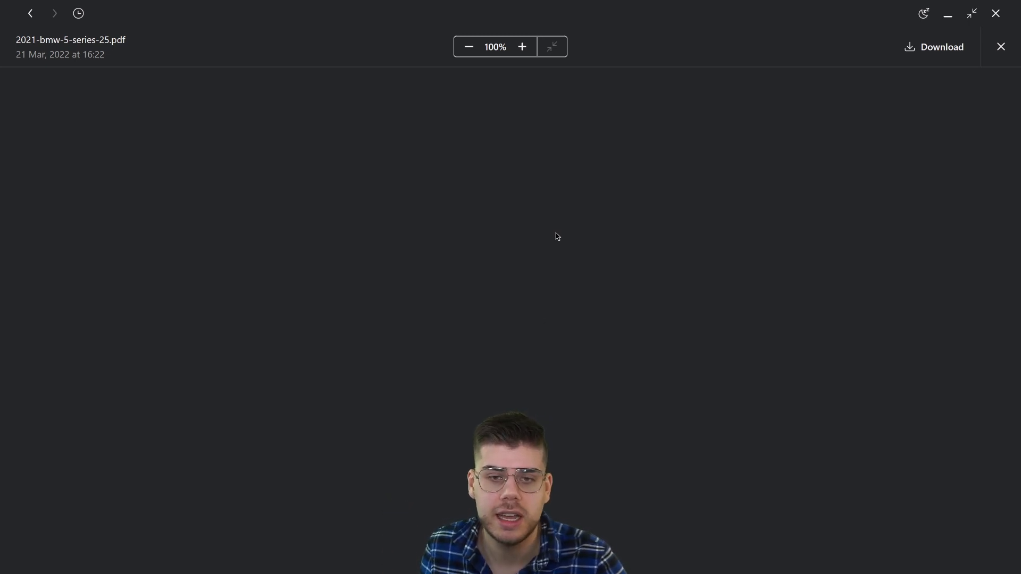
pyautogui.scroll(-5, 556, 235)
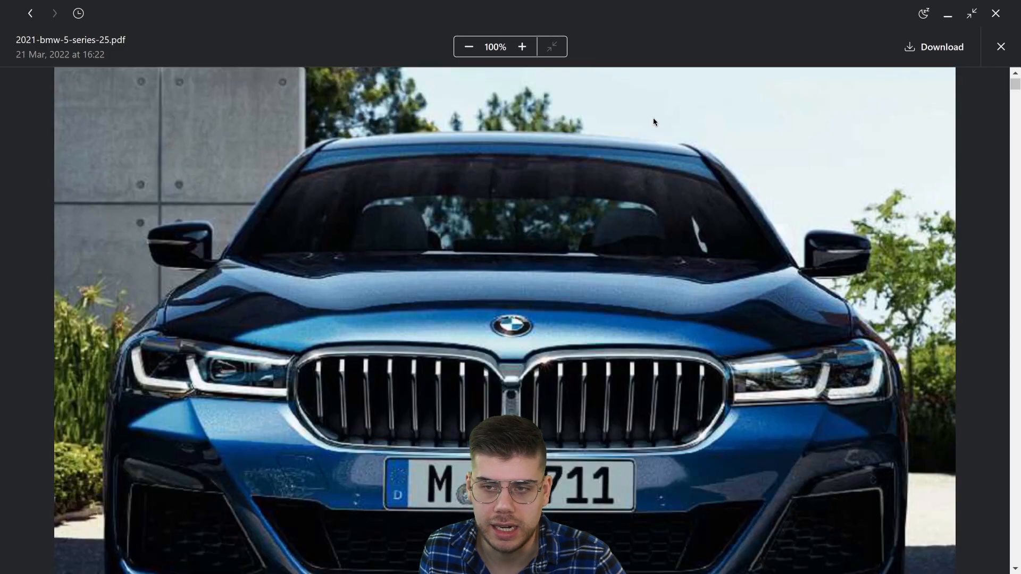
pyautogui.click(468, 46)
pyautogui.click(468, 46)
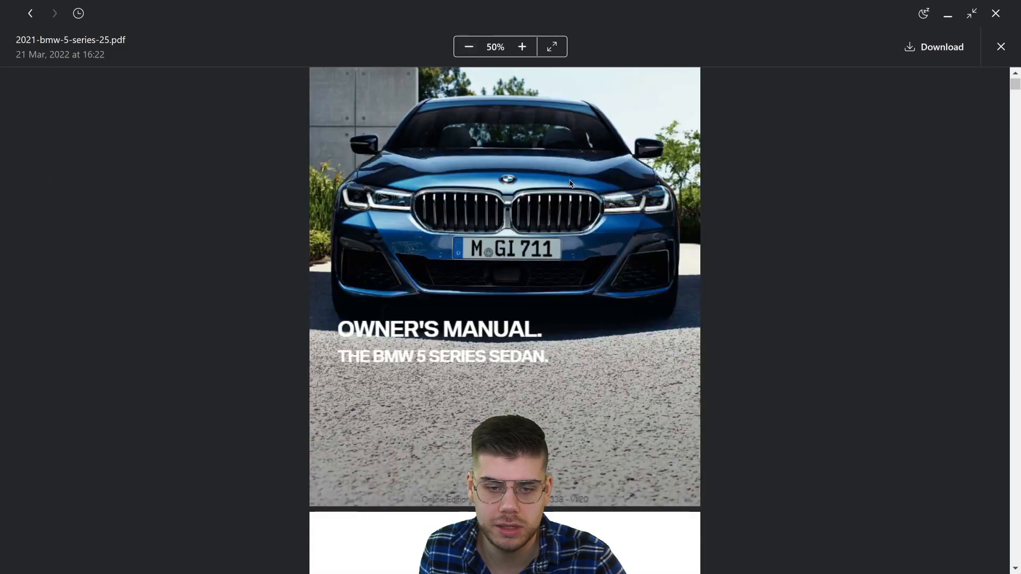
# - Skim the BMW owner's manual, return to the 5-Series task's empty description, and close the task details
pyautogui.scroll(-10, 571, 186)
pyautogui.moveTo(1015, 94); pyautogui.dragTo(990, 418)
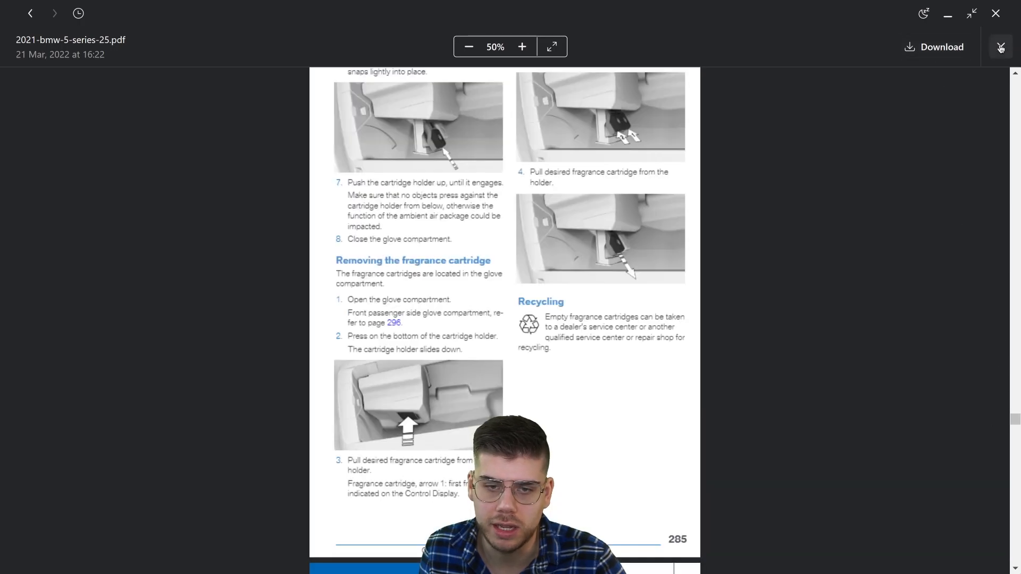
pyautogui.click(1000, 48)
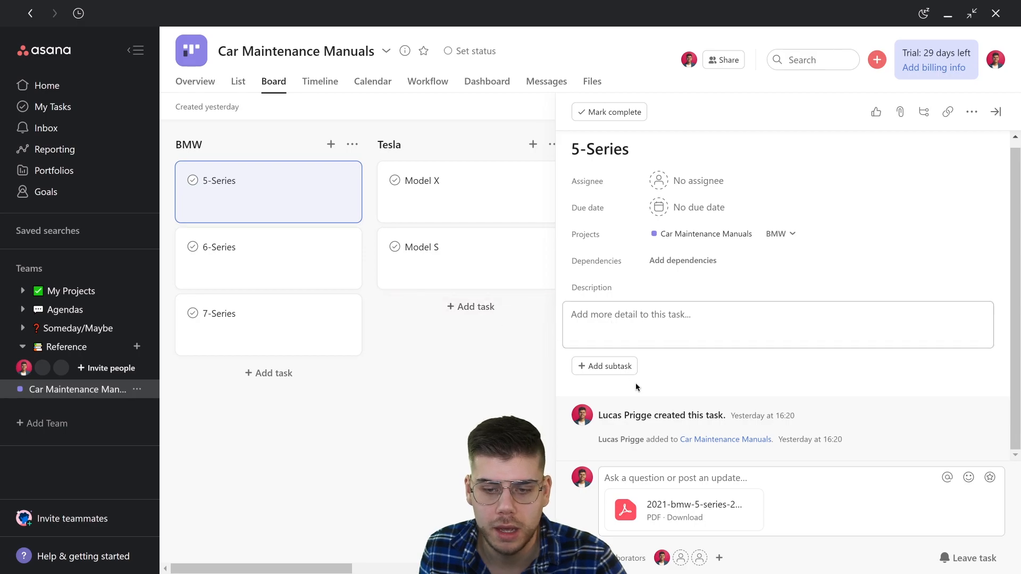
pyautogui.click(669, 317)
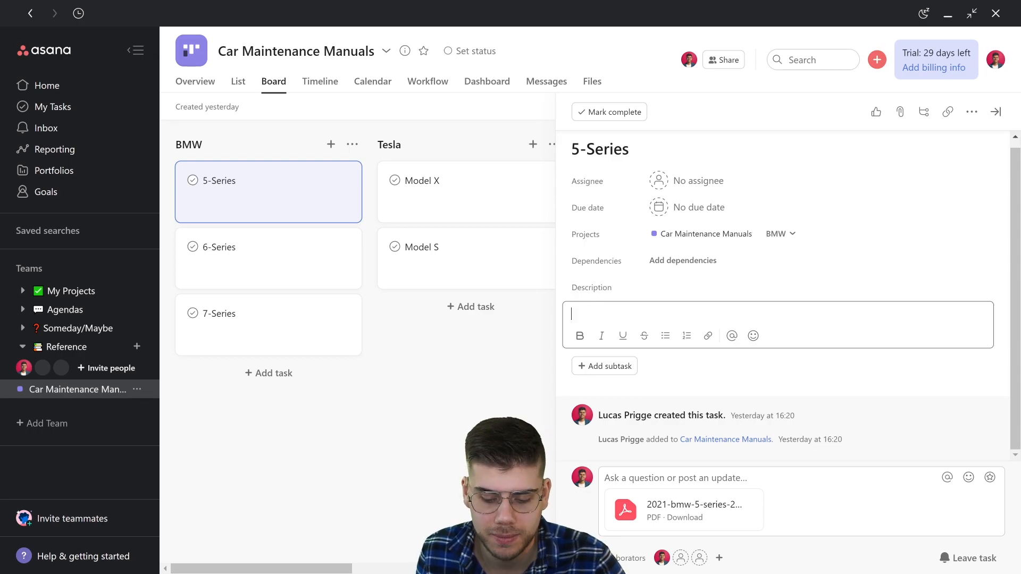
pyautogui.click(989, 118)
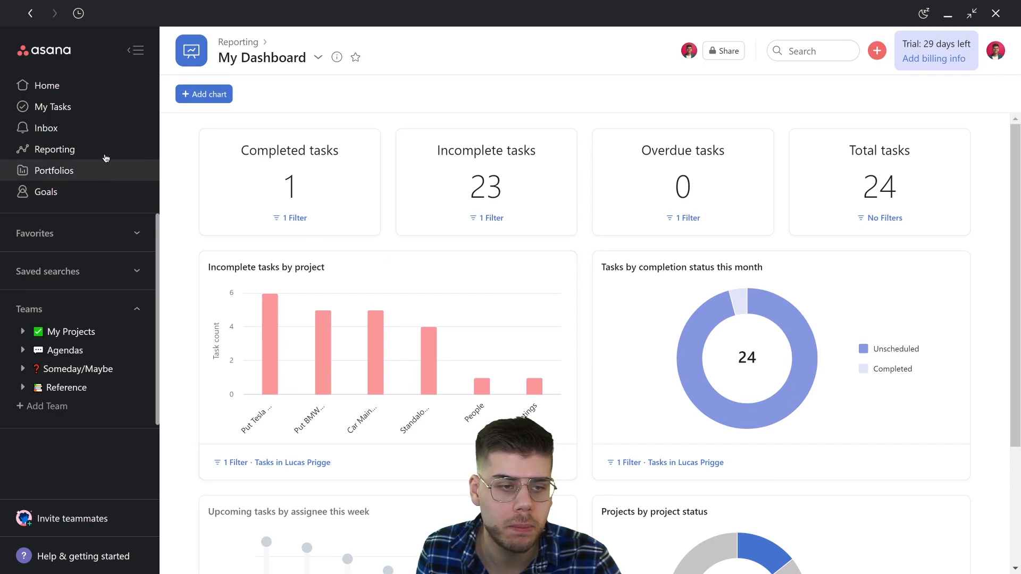
# - Examine the task counts and the project and completion status charts on the My Dashboard report
pyautogui.scroll(-3, 404, 158)
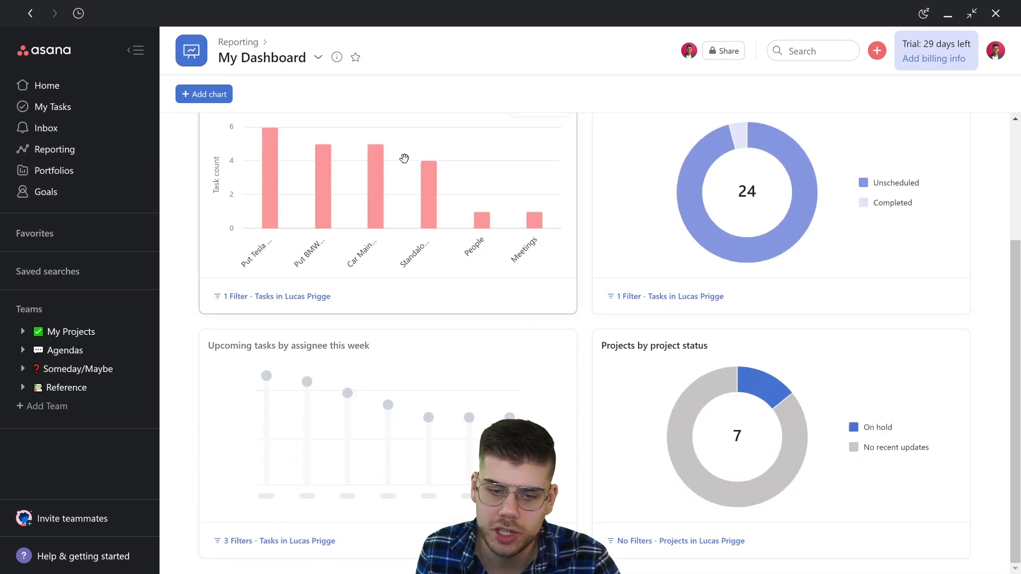
pyautogui.scroll(3, 404, 182)
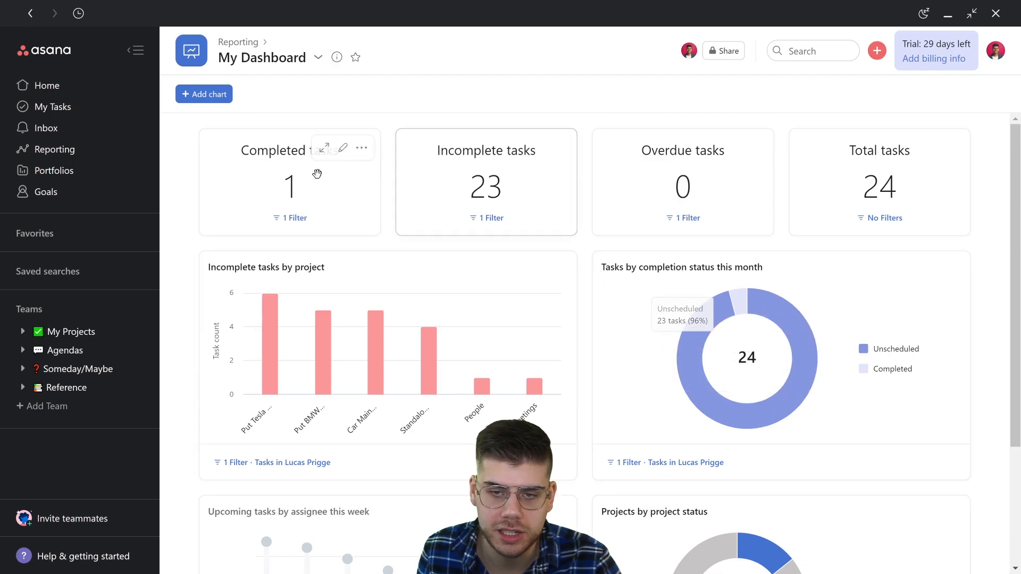
pyautogui.scroll(-3, 908, 183)
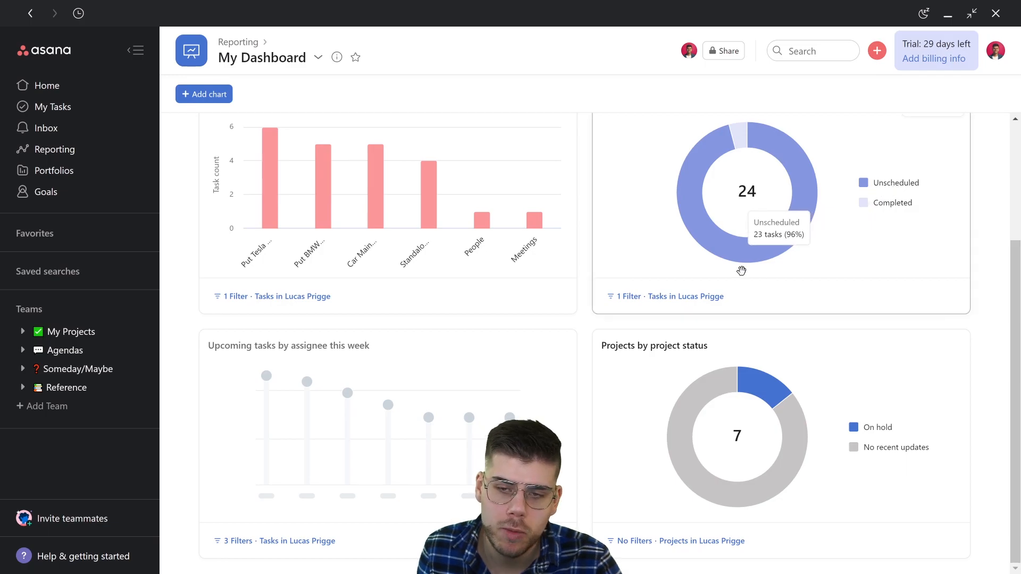
pyautogui.scroll(3, 742, 269)
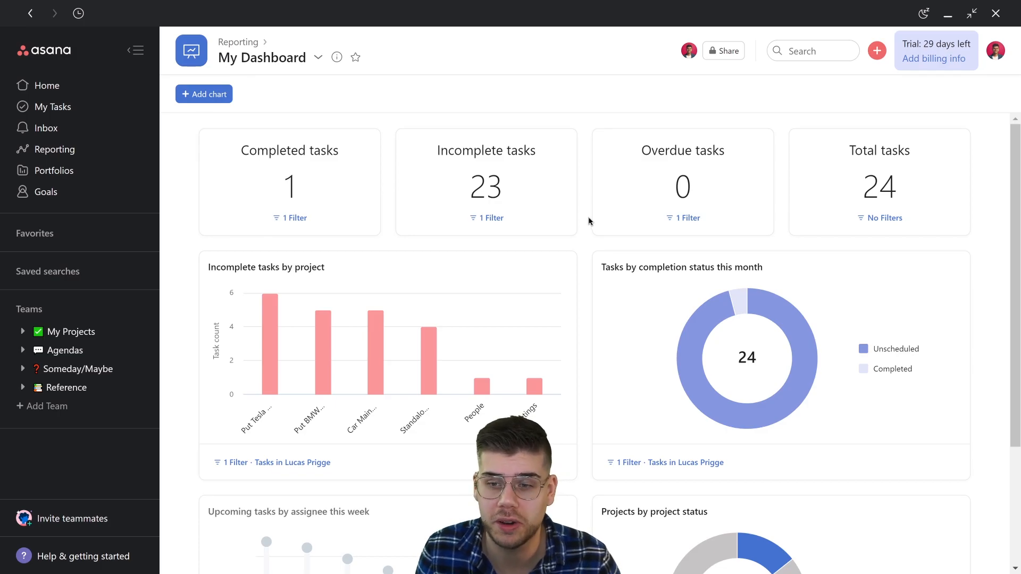
pyautogui.scroll(-3, 585, 222)
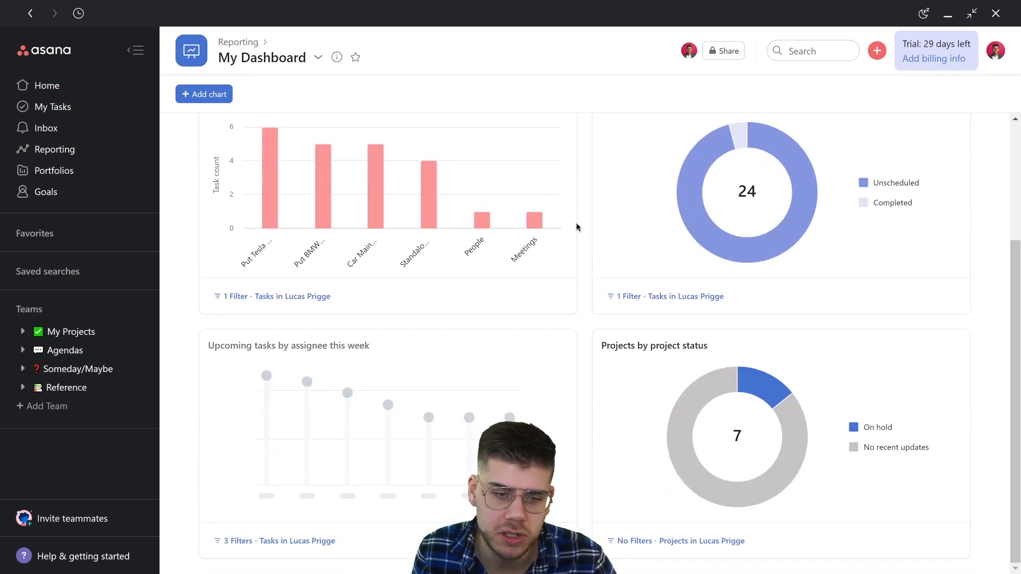
pyautogui.scroll(3, 577, 227)
# - Examine the recommended, resourcing, work health and progress chart templates available for the dashboard without adding one
pyautogui.click(203, 100)
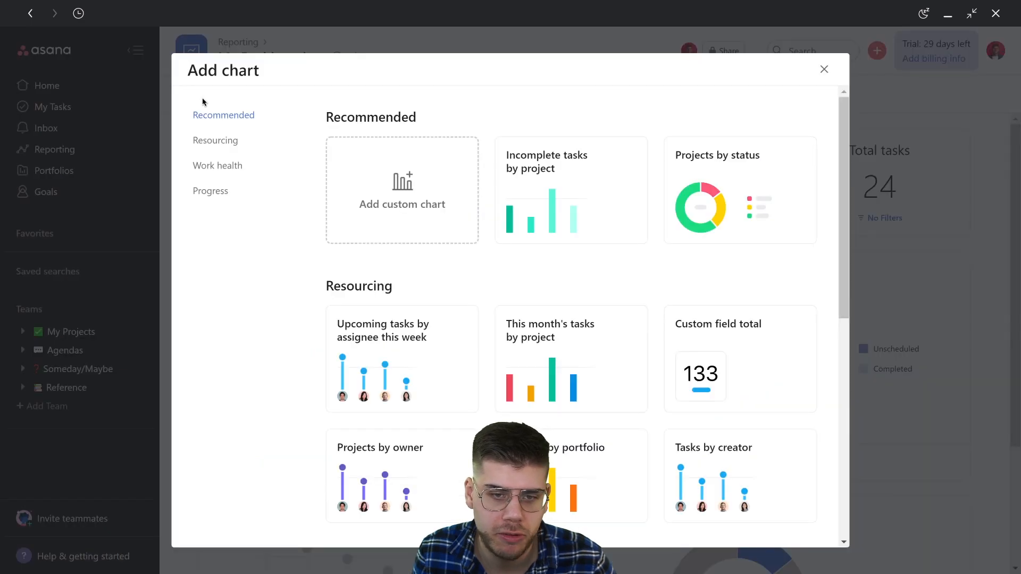
pyautogui.scroll(-8, 504, 260)
pyautogui.scroll(7, 506, 260)
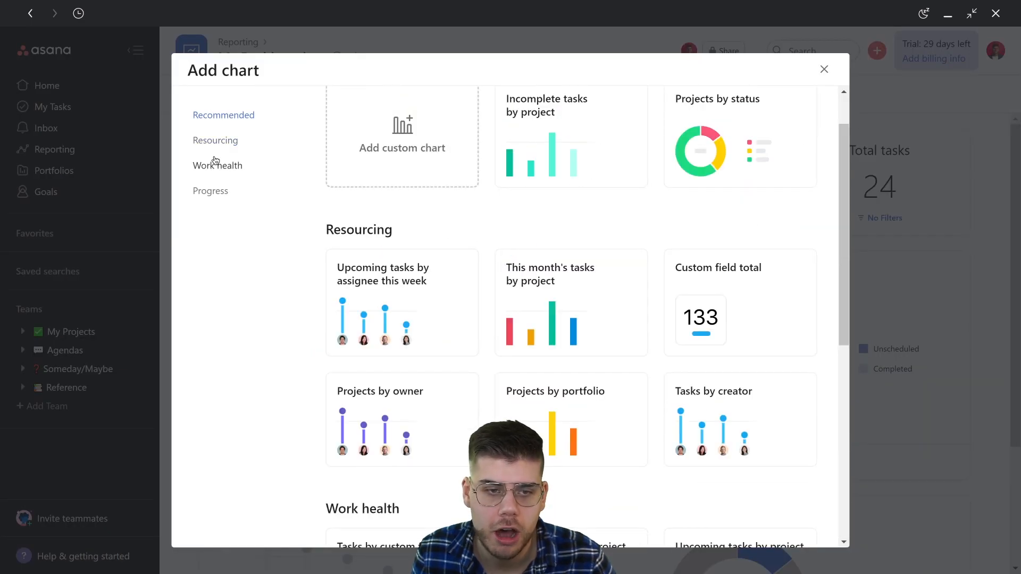
pyautogui.click(216, 142)
pyautogui.click(226, 168)
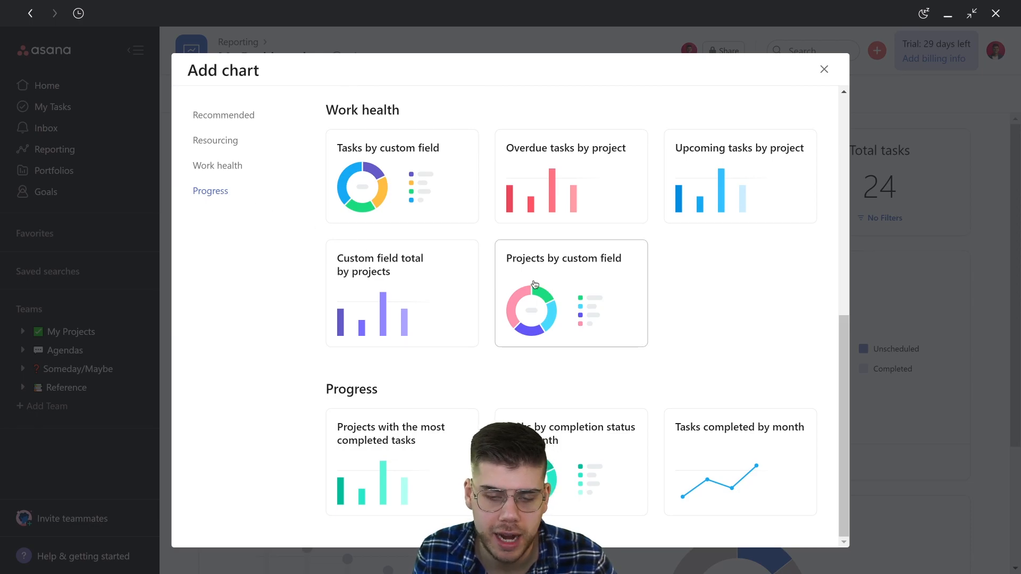
pyautogui.scroll(7, 572, 295)
pyautogui.scroll(1, 404, 167)
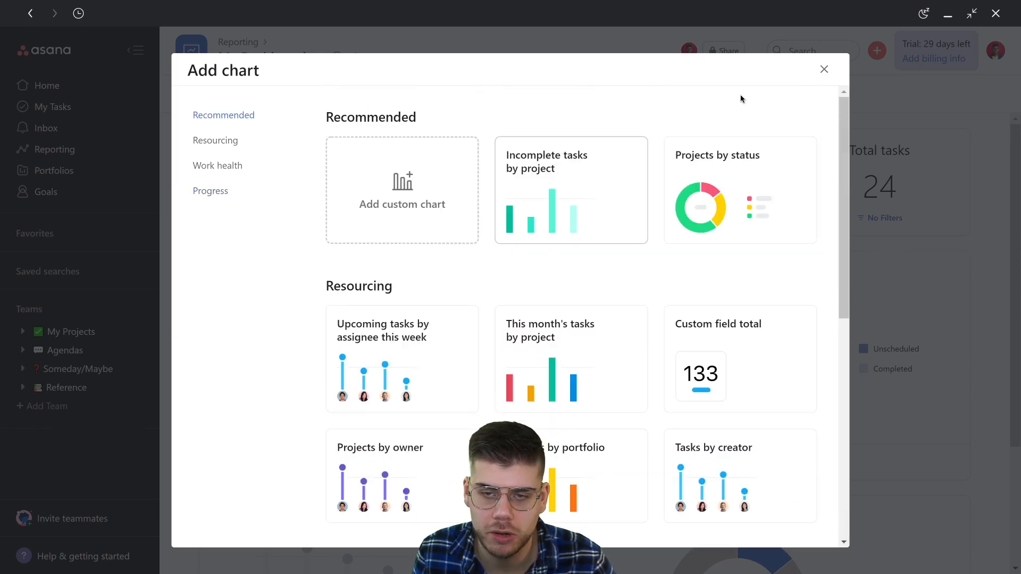
pyautogui.click(823, 69)
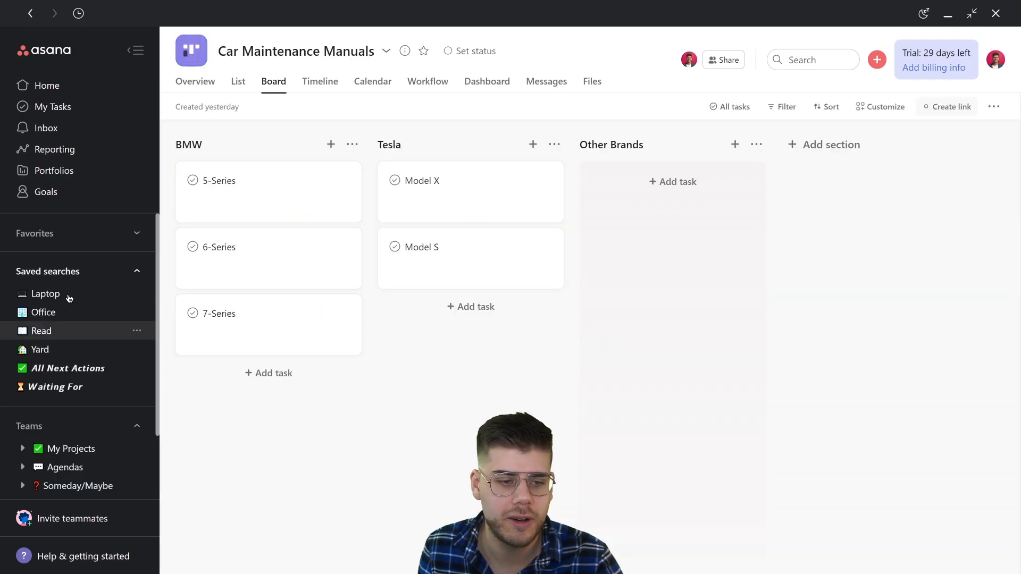
# - Open the Laptop saved search and widen its Tags column enough to show all of Task 2's tags
pyautogui.click(51, 295)
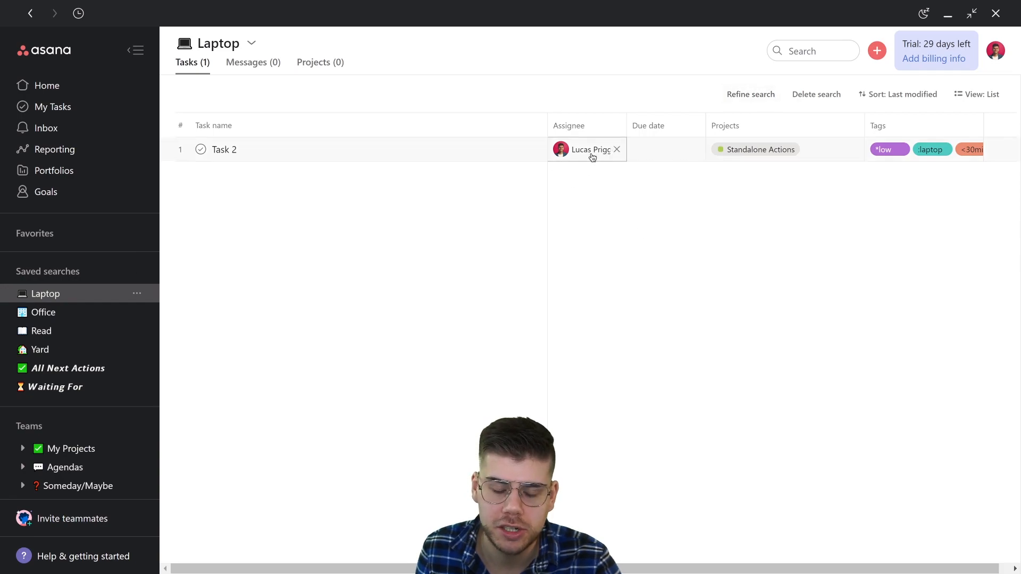
pyautogui.moveTo(593, 156)
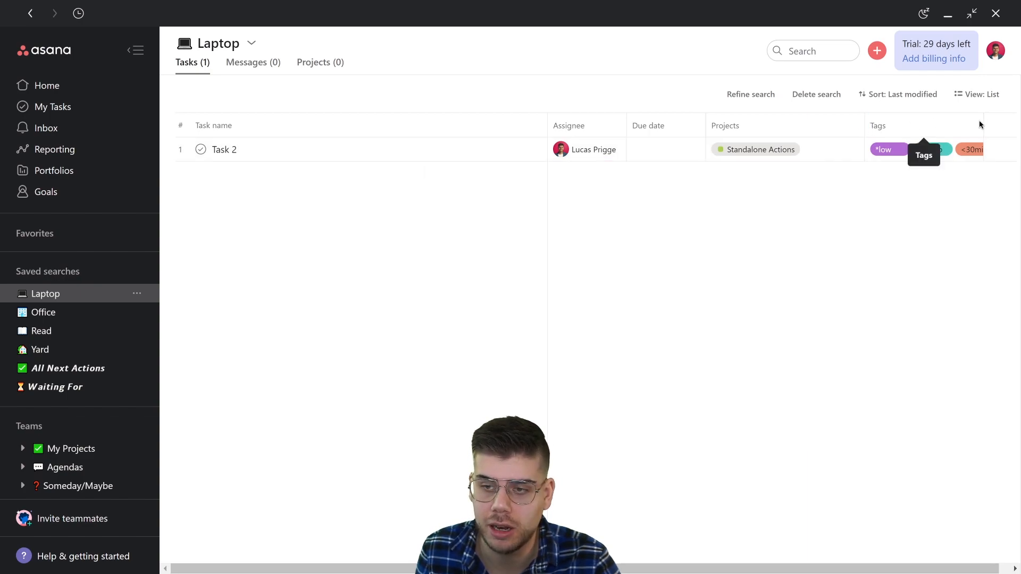
pyautogui.moveTo(999, 120); pyautogui.dragTo(1005, 121)
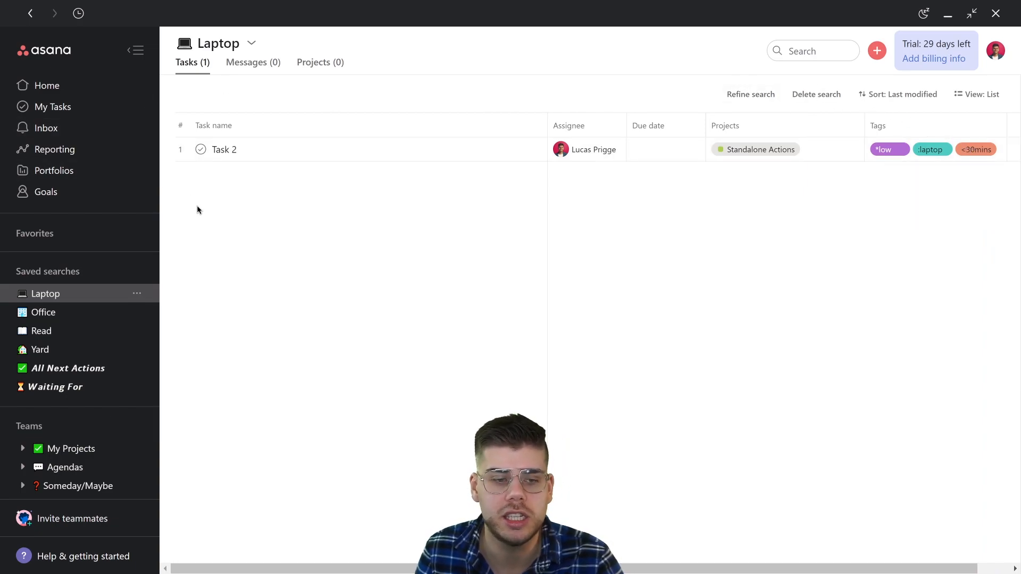
# - View the Office and Read saved searches to check which tasks they collect
pyautogui.click(89, 314)
pyautogui.click(82, 332)
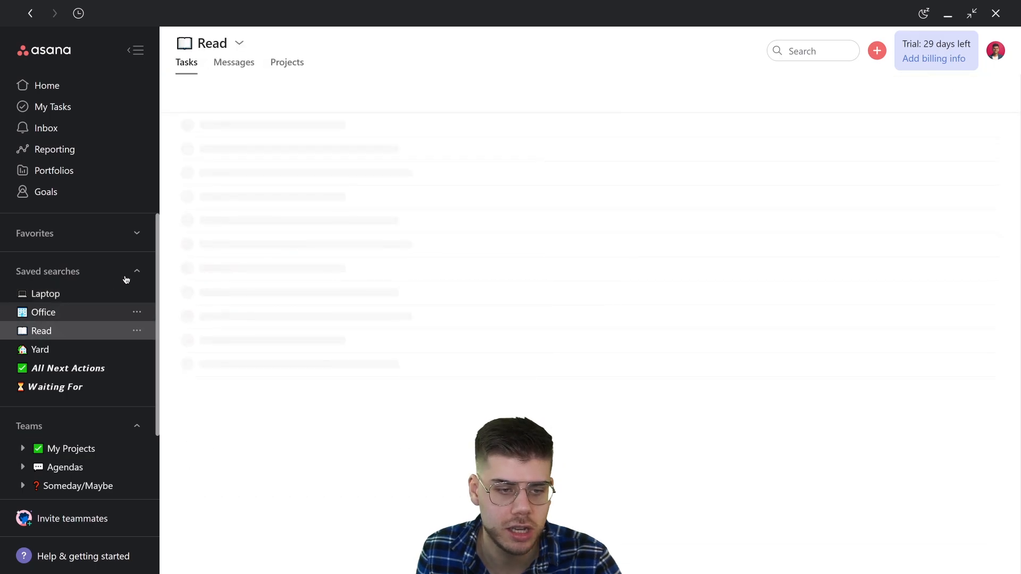
pyautogui.moveTo(98, 313); pyautogui.dragTo(101, 317)
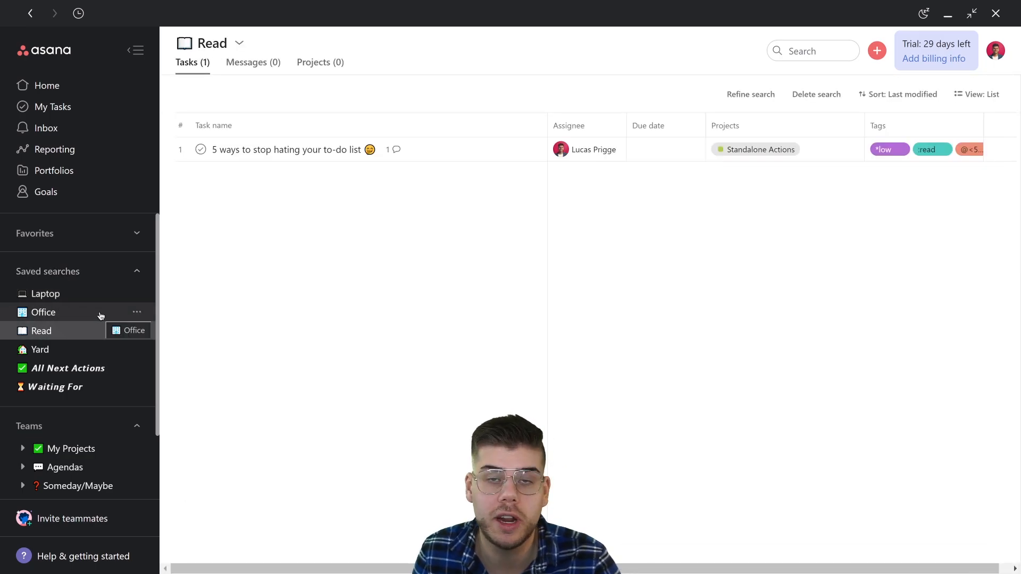
pyautogui.moveTo(102, 316); pyautogui.dragTo(107, 352)
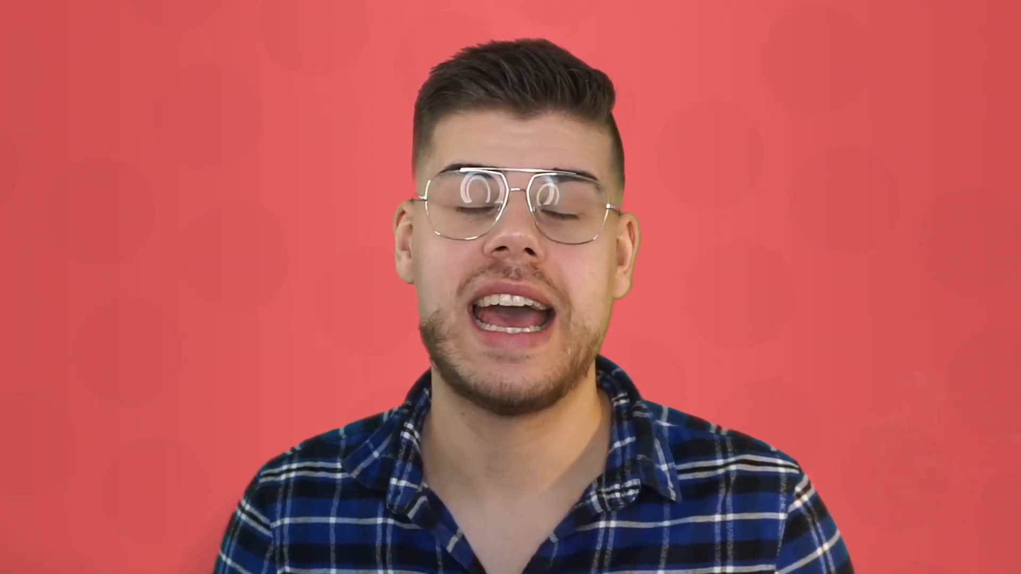